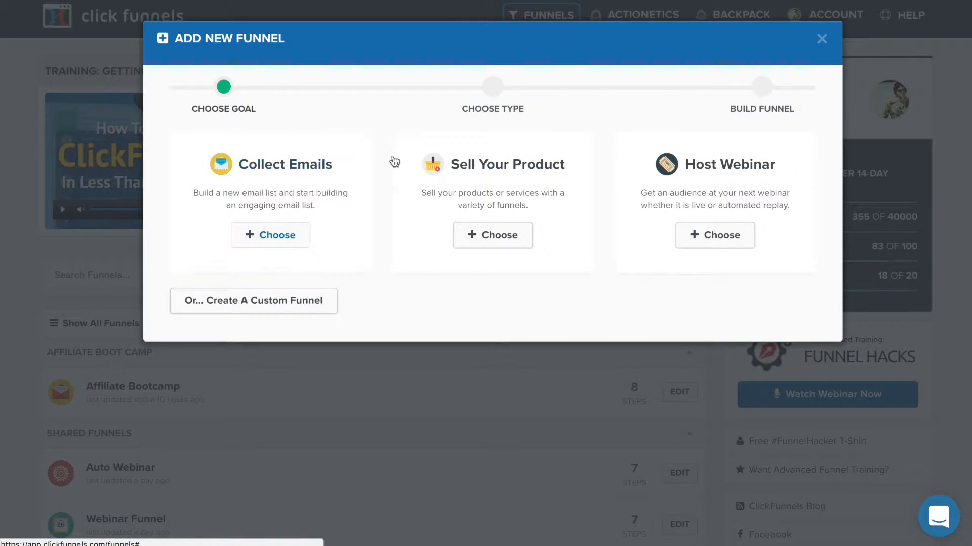
# Step: Build a new email-collection funnel named Demo without assigning a group tag
pyautogui.click(271, 235)
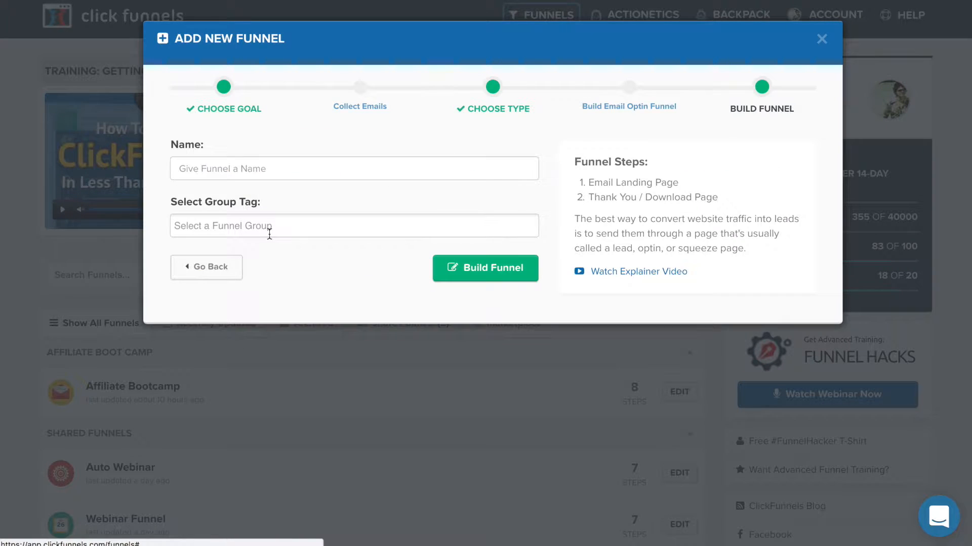
pyautogui.write('Demo')
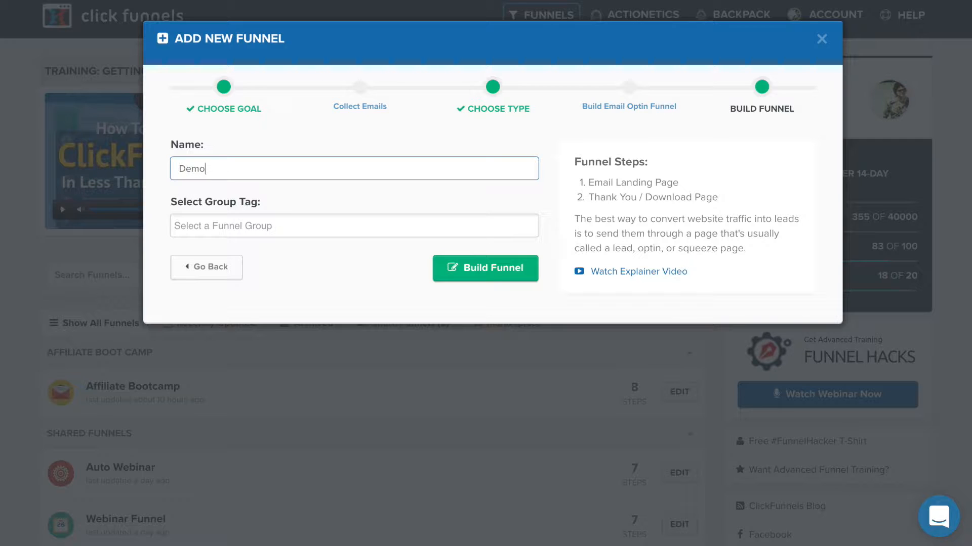
pyautogui.click(469, 273)
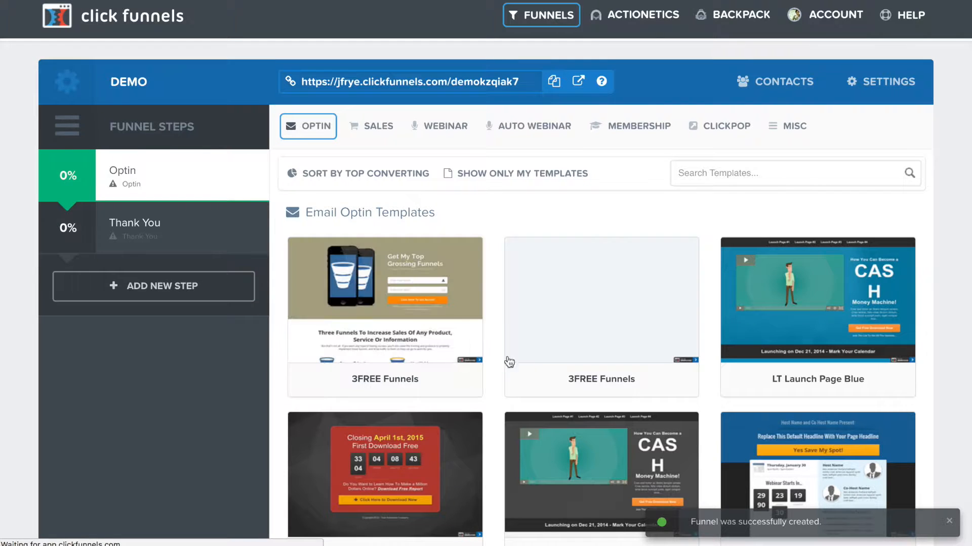
# Step: Look through the available email optin page templates for the funnel's Optin step
pyautogui.scroll(-20, 494, 415)
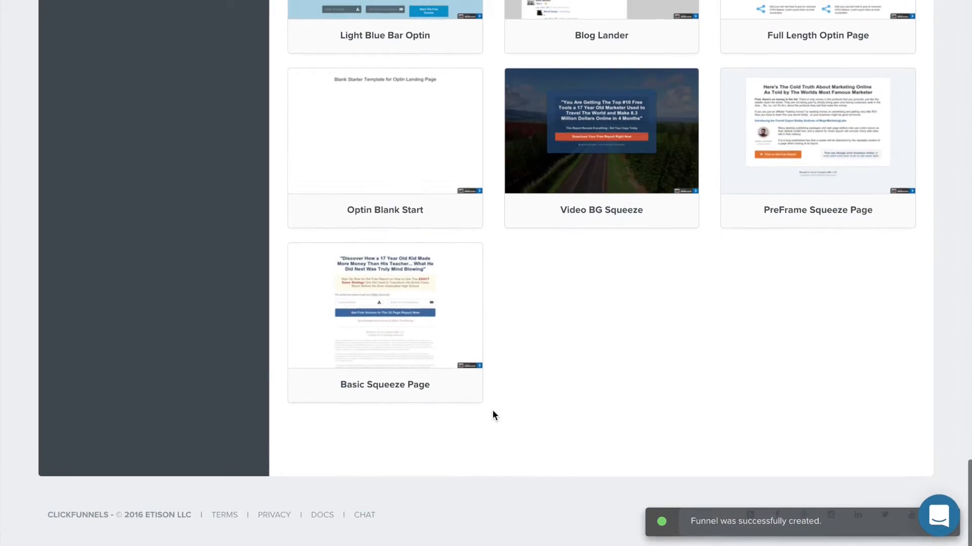
pyautogui.moveTo(342, 118)
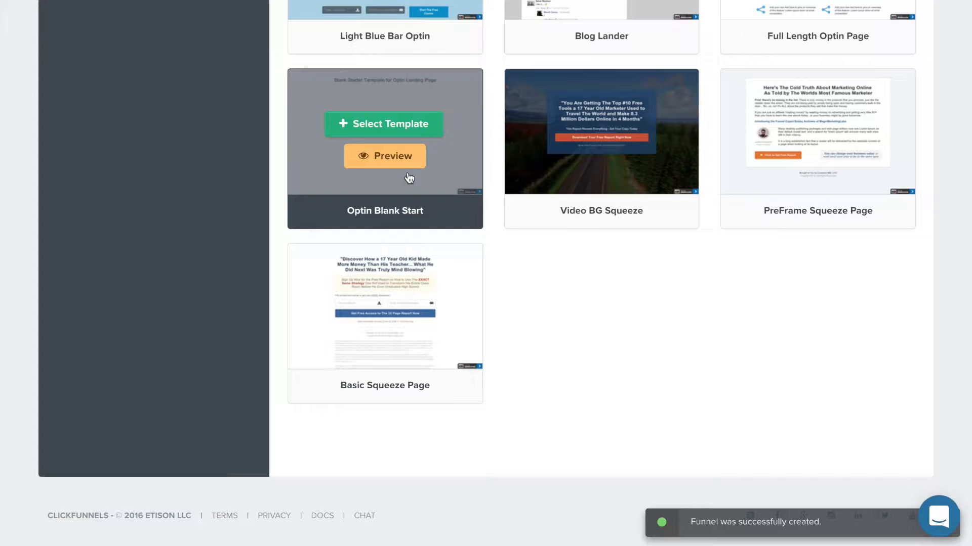
pyautogui.scroll(8, 408, 177)
pyautogui.scroll(20, 409, 177)
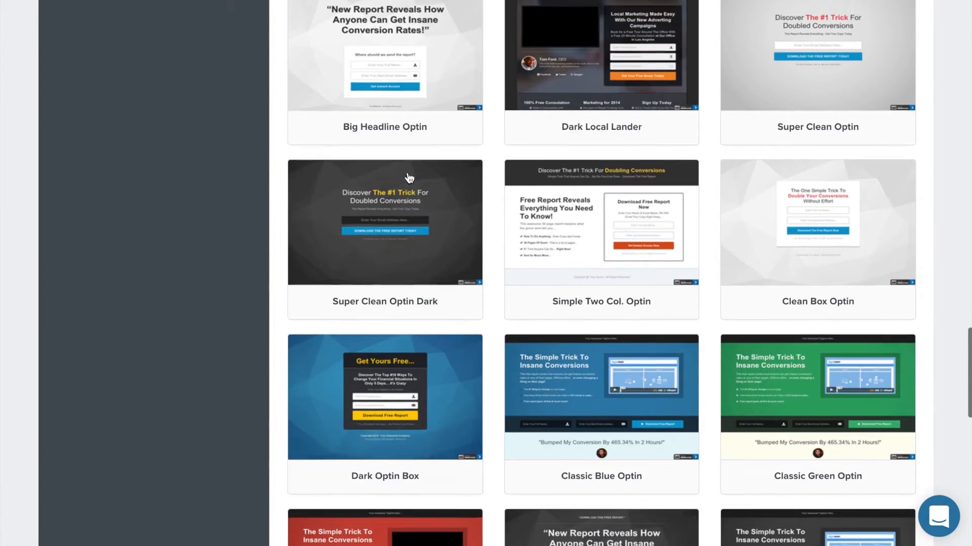
pyautogui.scroll(12, 409, 177)
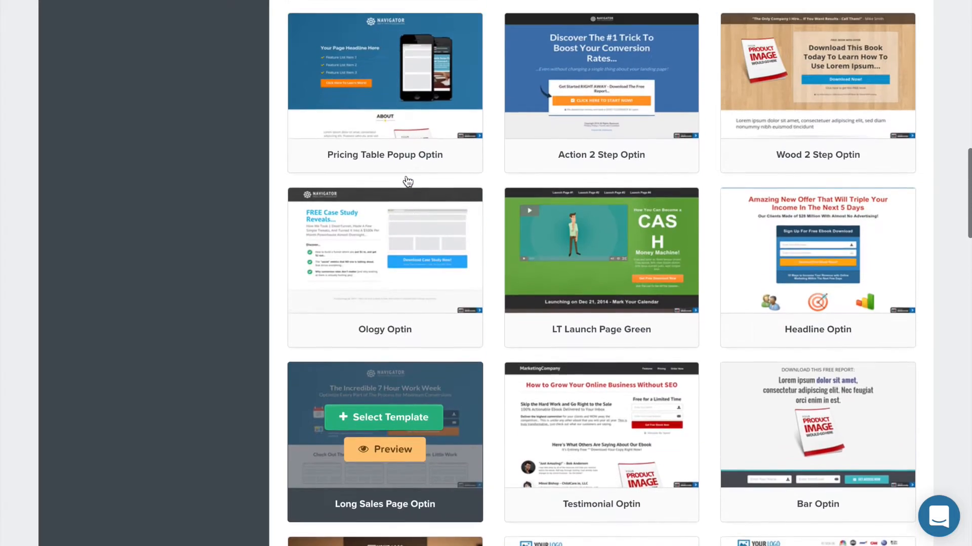
pyautogui.scroll(10, 406, 181)
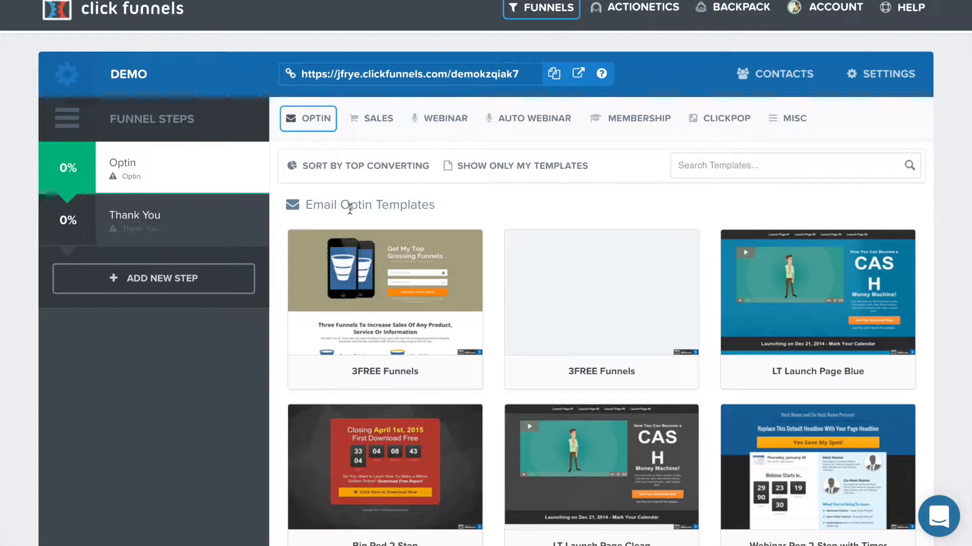
pyautogui.scroll(-8, 351, 208)
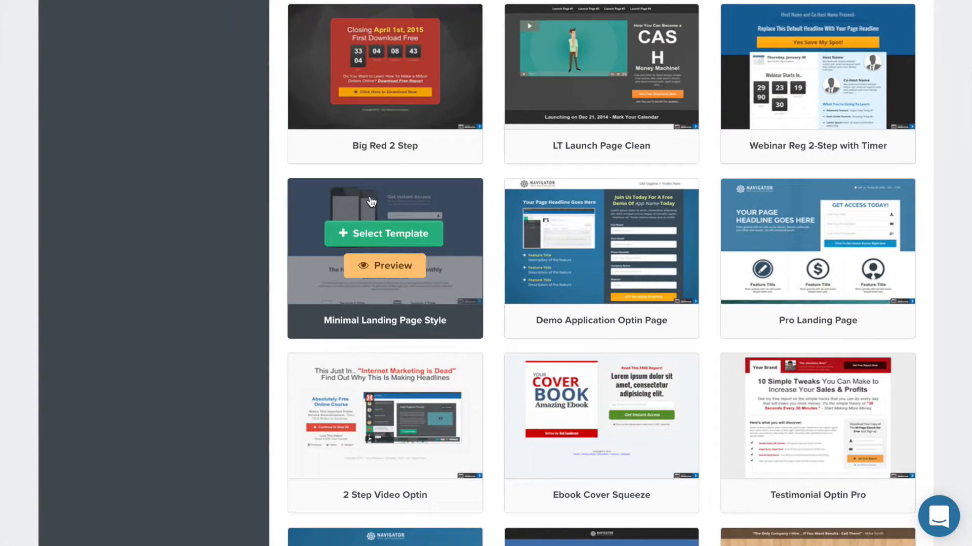
pyautogui.scroll(8, 496, 178)
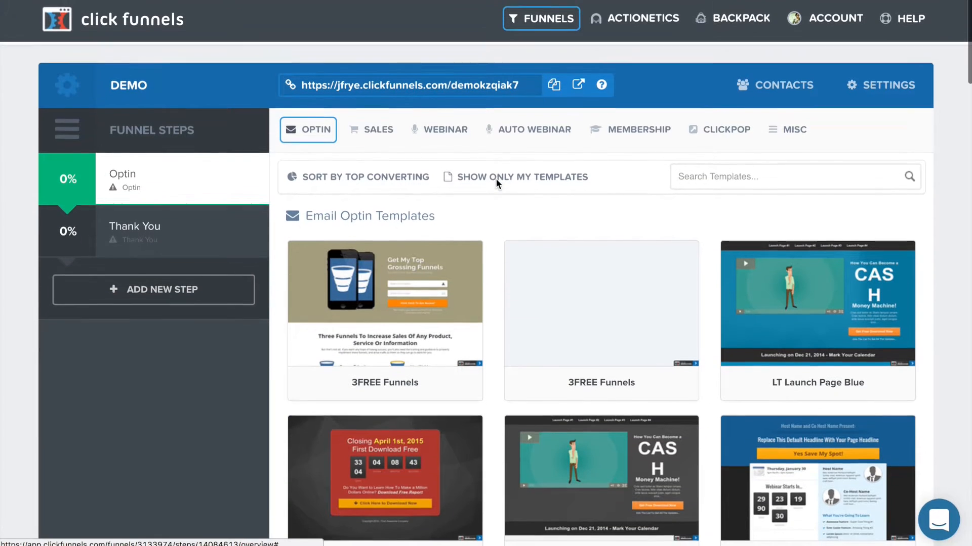
# Step: Sort the email optin templates by top converting and select the Big Blur Optin template for the Optin step
pyautogui.click(348, 177)
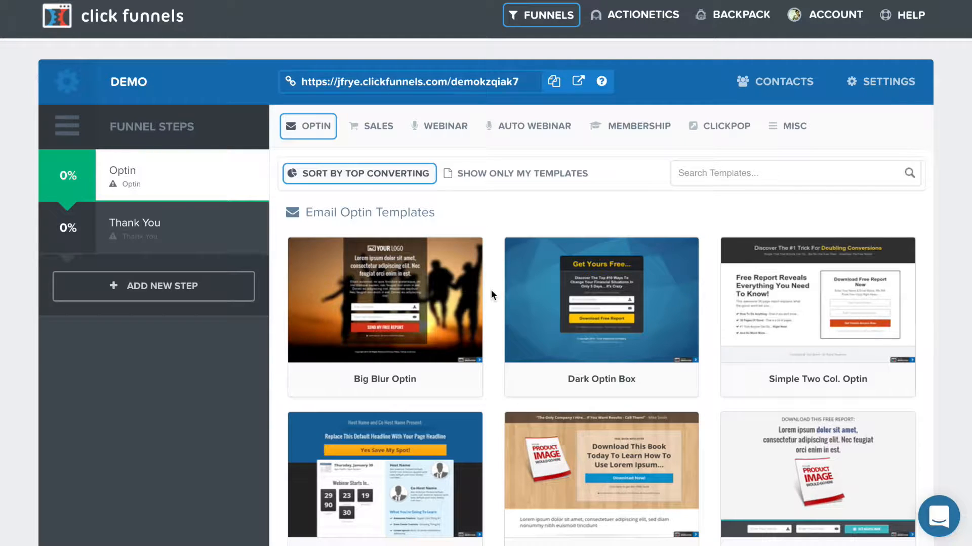
pyautogui.scroll(-2, 491, 293)
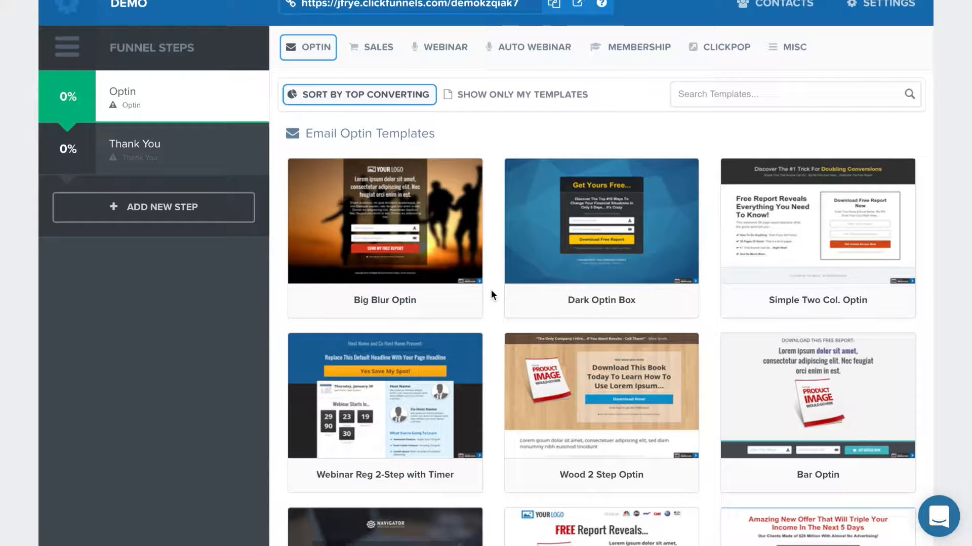
pyautogui.moveTo(479, 261)
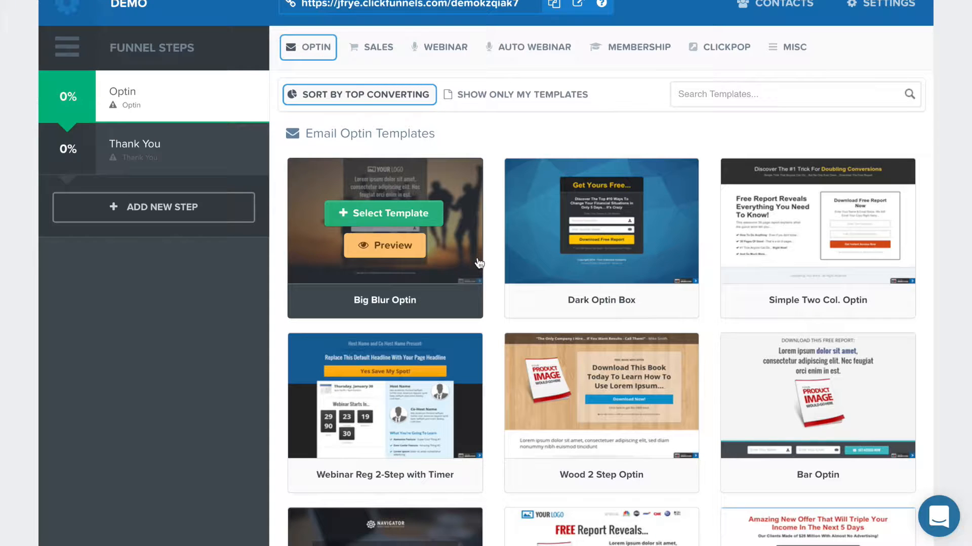
pyautogui.moveTo(535, 269)
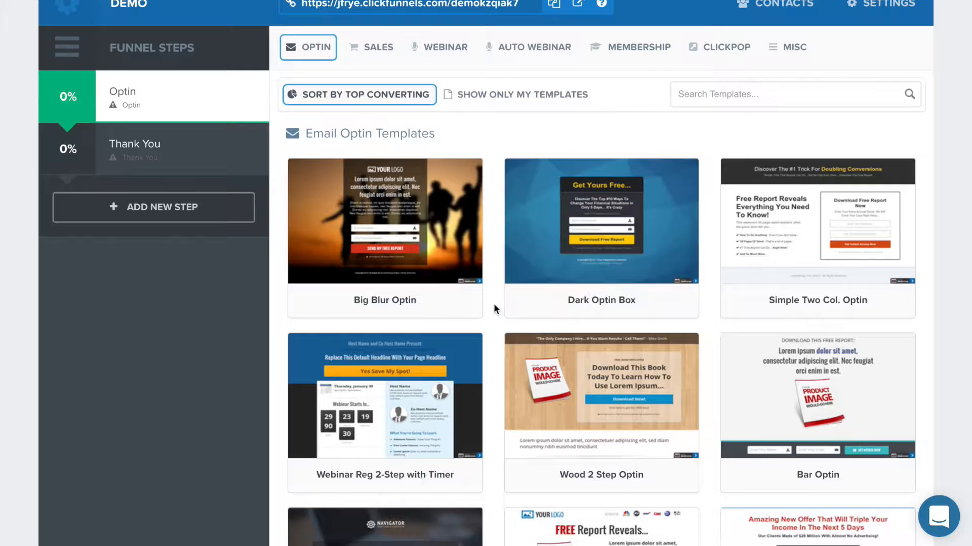
pyautogui.moveTo(442, 268)
pyautogui.moveTo(480, 168)
pyautogui.moveTo(458, 216)
pyautogui.moveTo(374, 200)
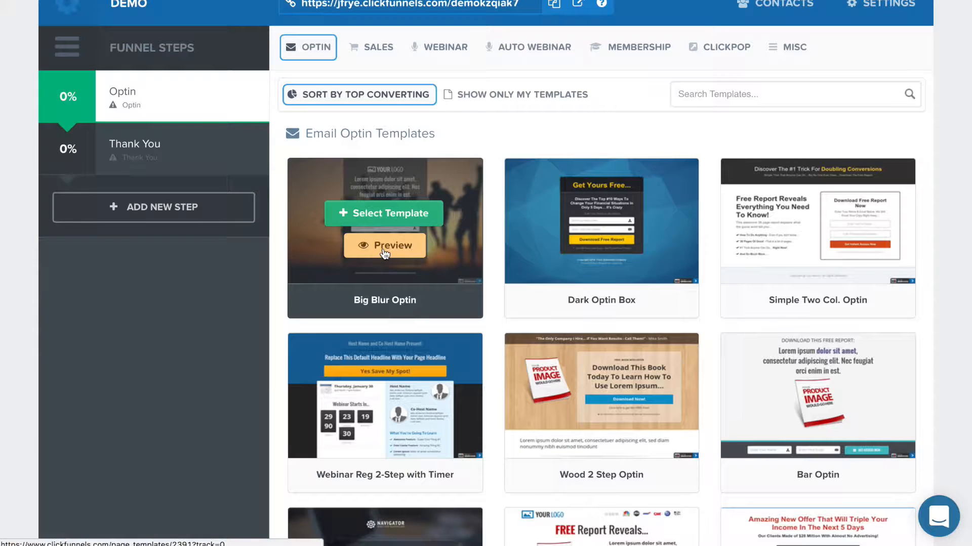
pyautogui.click(383, 213)
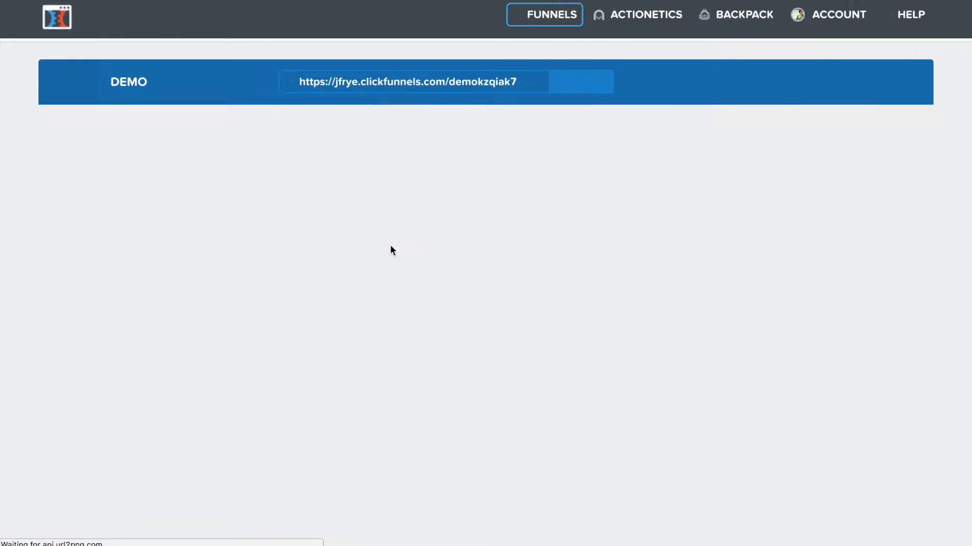
# Step: Start a split test variation of the Optin page, choosing to create it from a template
pyautogui.scroll(-3, 390, 245)
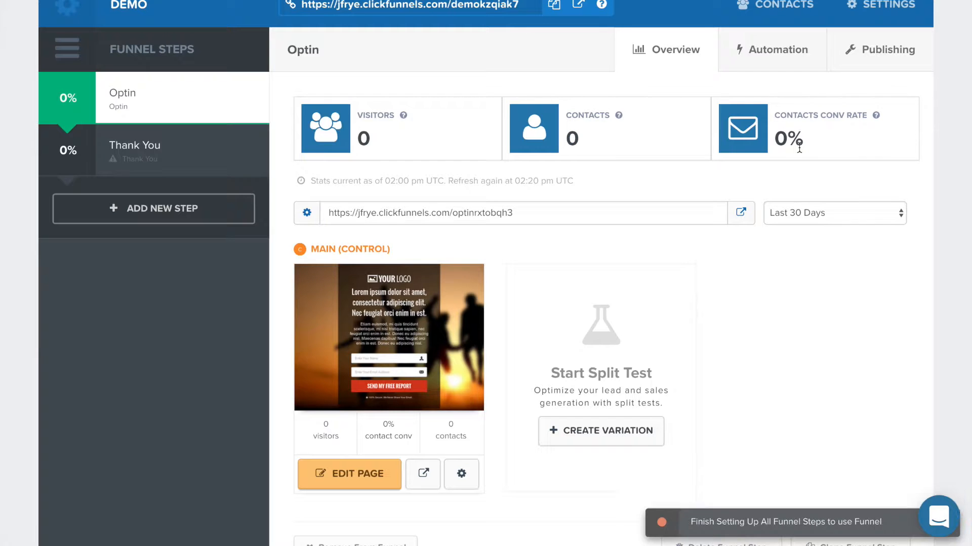
pyautogui.scroll(-3, 506, 359)
pyautogui.click(578, 310)
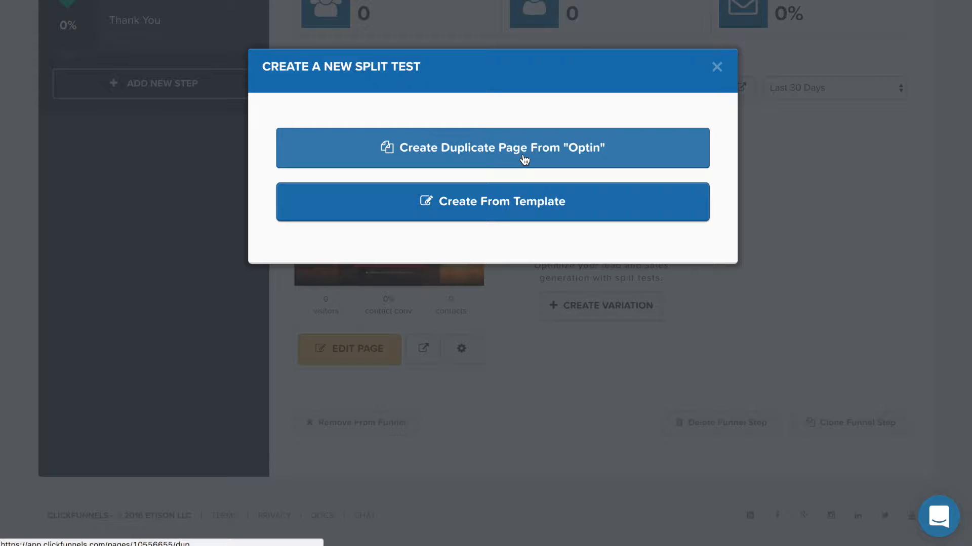
pyautogui.click(471, 203)
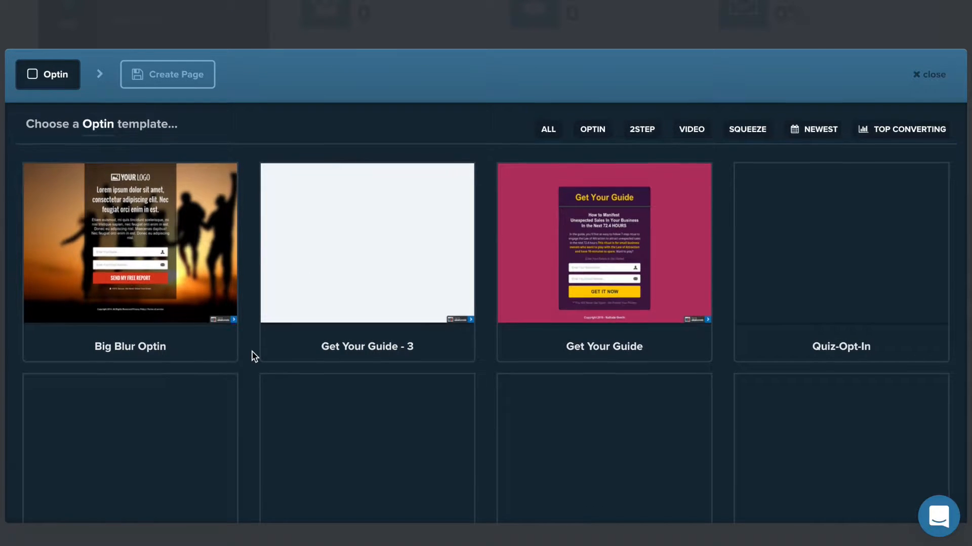
# Step: Sort the split test's optin templates by top converting and look through the designs for a variation
pyautogui.scroll(-8, 251, 356)
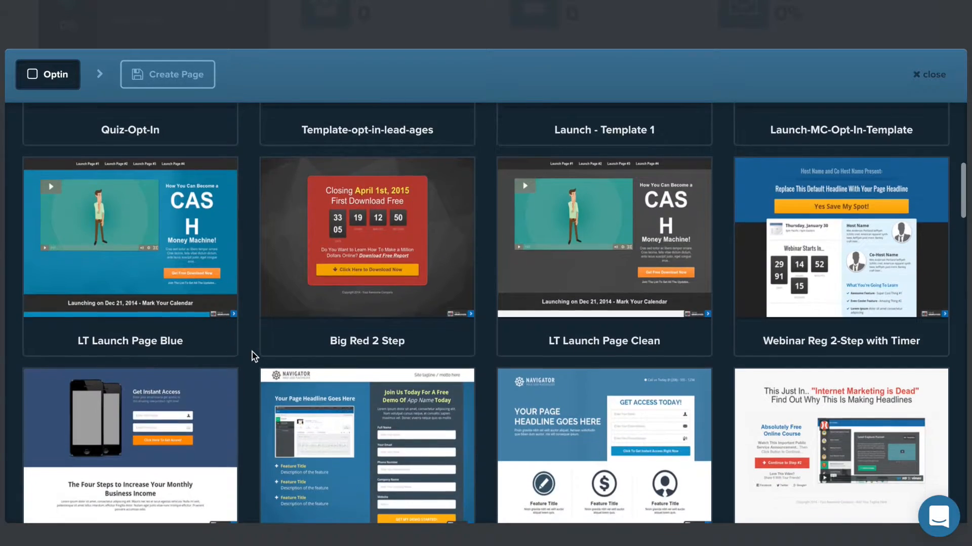
pyautogui.scroll(-5, 251, 357)
pyautogui.scroll(13, 251, 356)
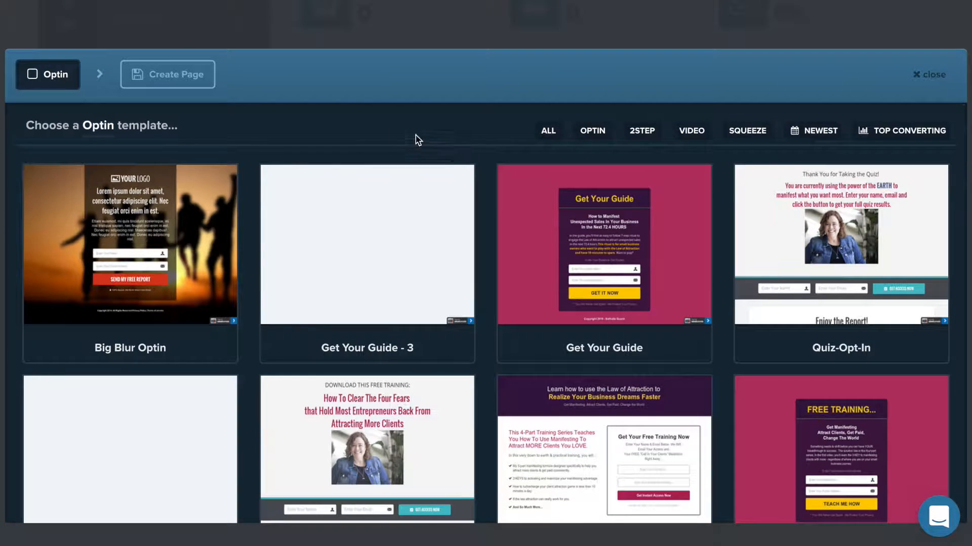
pyautogui.click(897, 132)
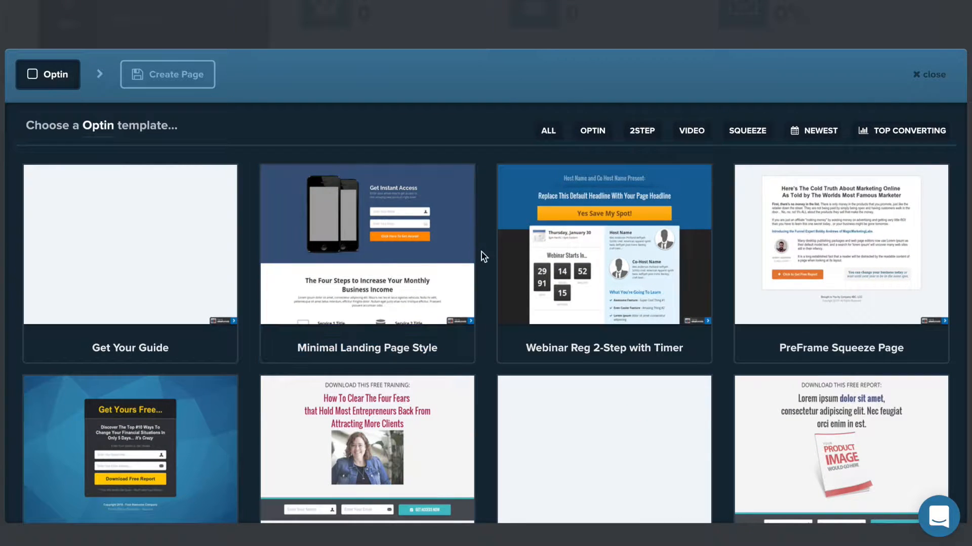
pyautogui.scroll(-2, 484, 261)
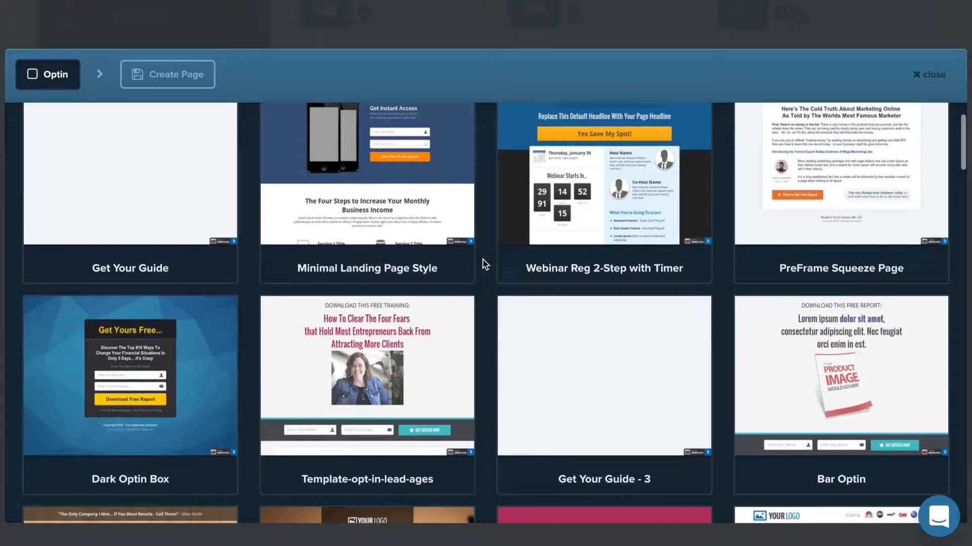
pyautogui.scroll(1, 483, 264)
pyautogui.scroll(-3, 483, 265)
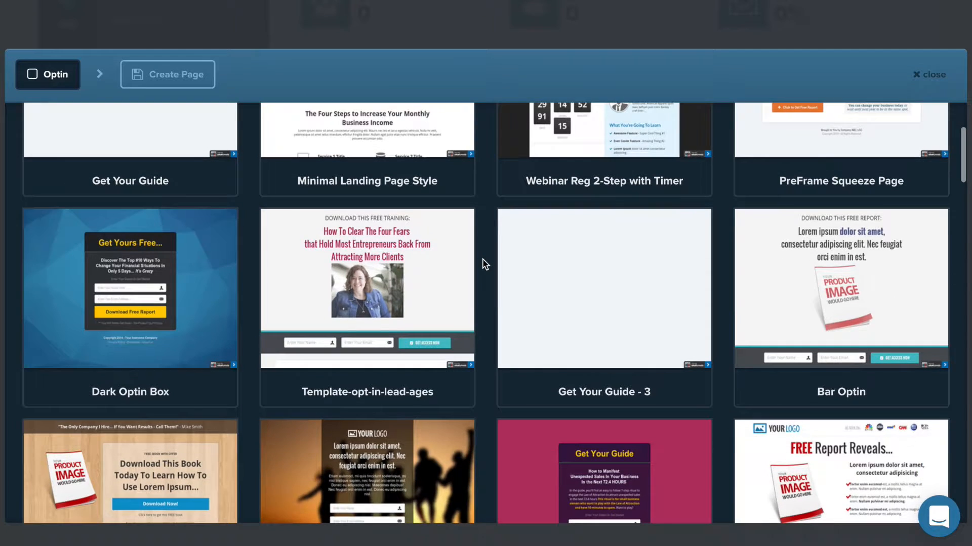
pyautogui.scroll(-5, 484, 264)
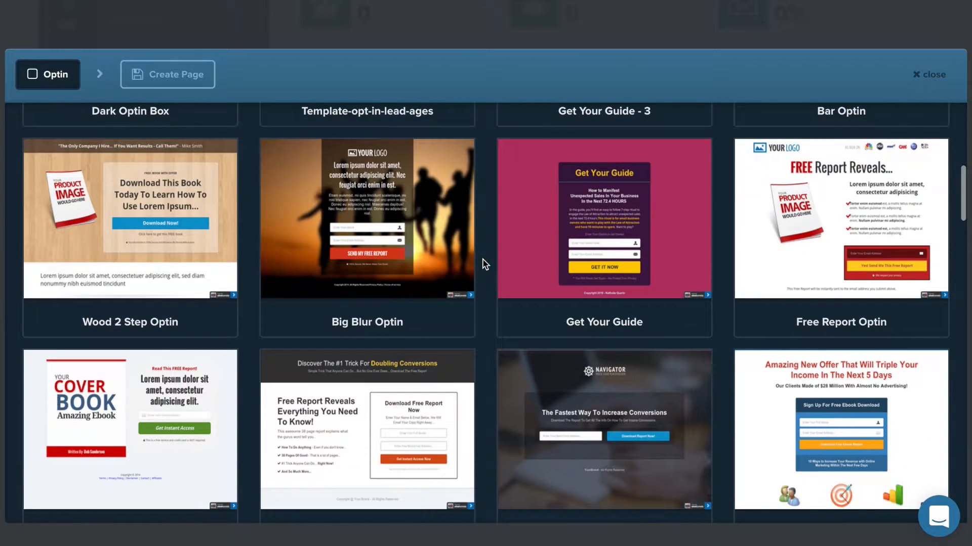
pyautogui.scroll(-7, 485, 264)
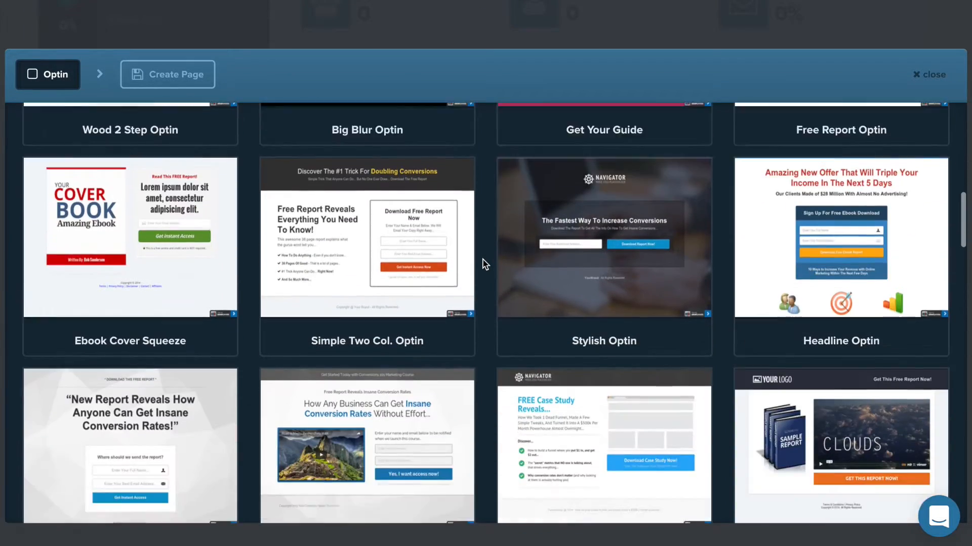
pyautogui.scroll(-2, 485, 264)
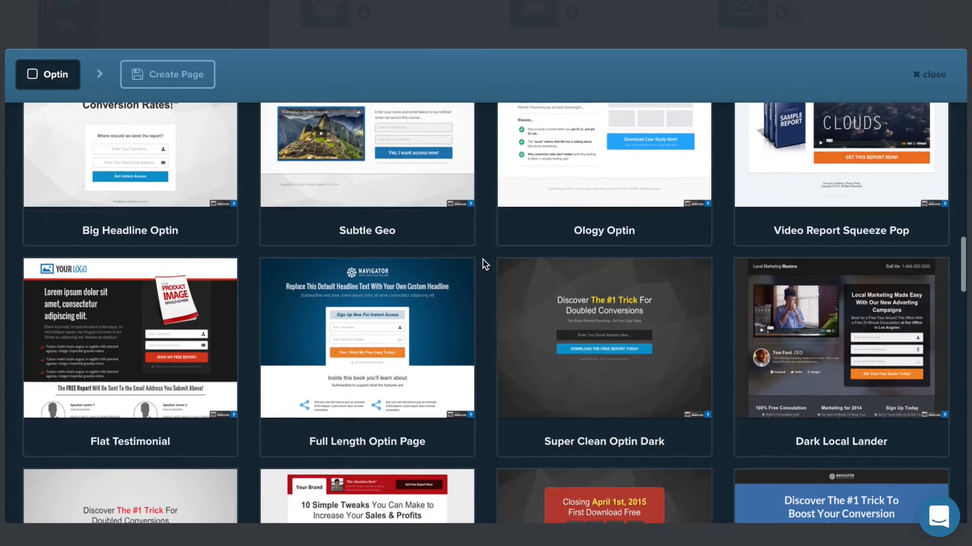
pyautogui.scroll(2, 484, 264)
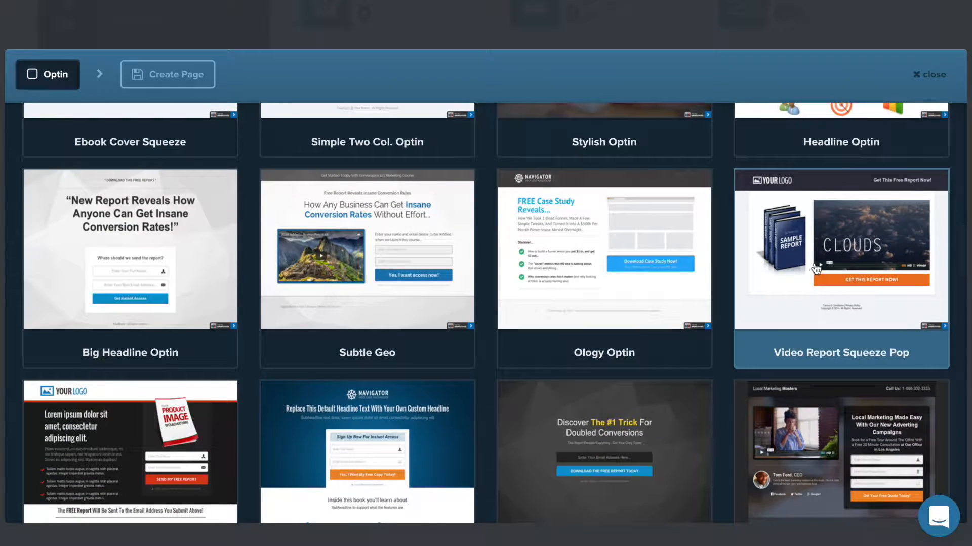
# Step: Pick the Video Report Squeeze Pop template, examine its full-page preview and return to the template gallery
pyautogui.click(836, 328)
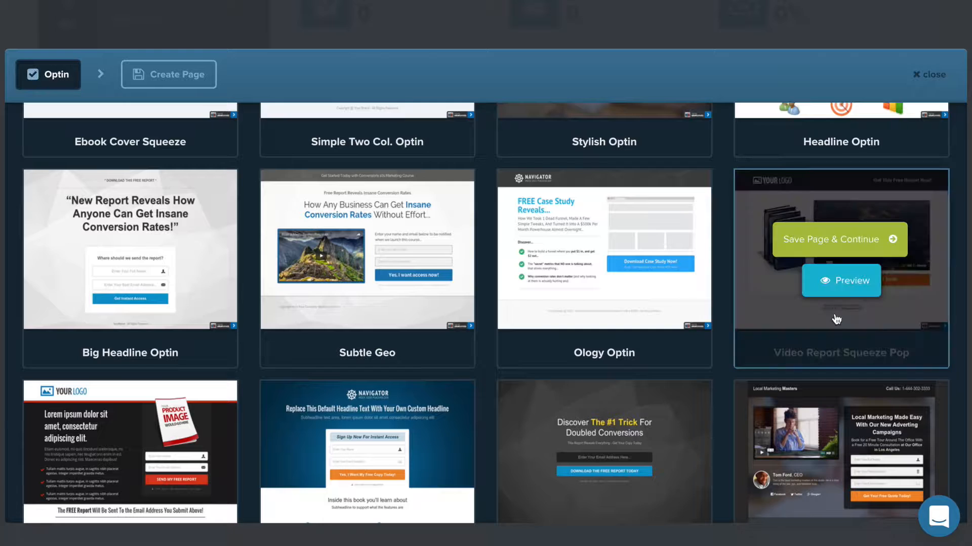
pyautogui.click(843, 283)
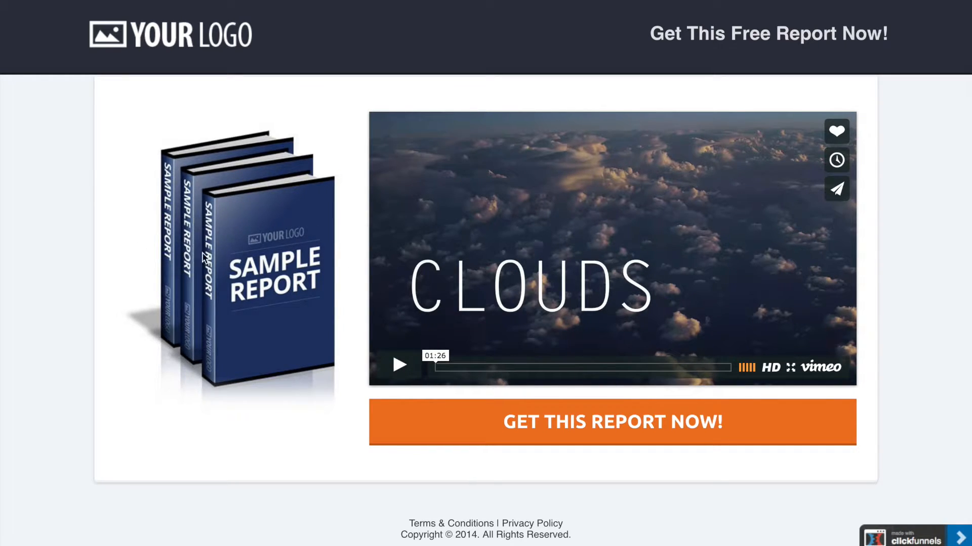
pyautogui.scroll(-1, 329, 334)
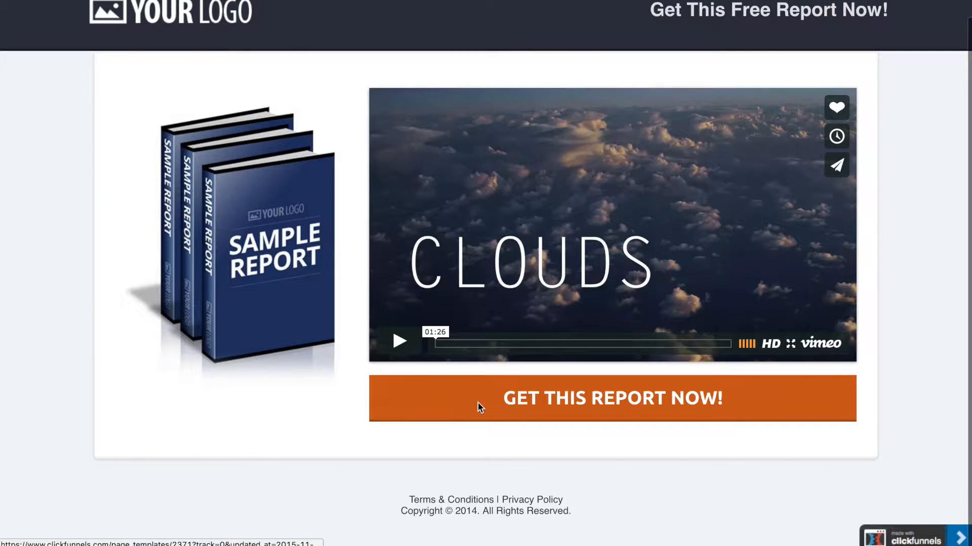
pyautogui.scroll(1, 354, 238)
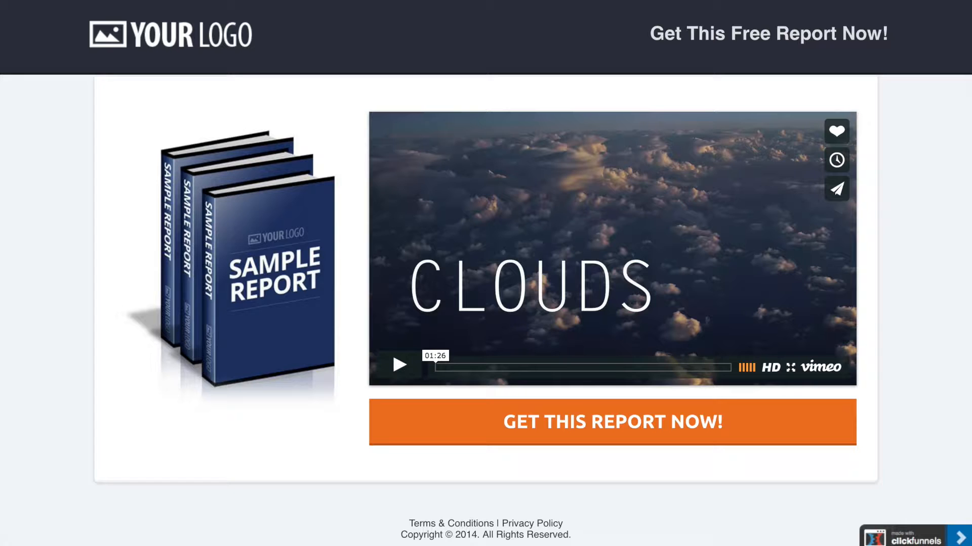
pyautogui.click(364, 2)
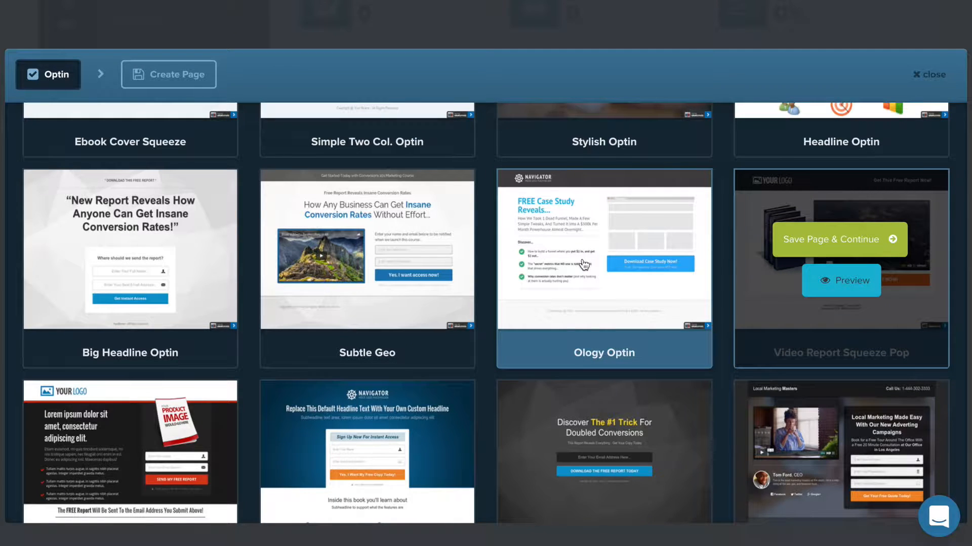
# Step: Look through the full list of optin templates to find a design for the split test variation
pyautogui.scroll(-3, 582, 265)
pyautogui.scroll(-10, 585, 264)
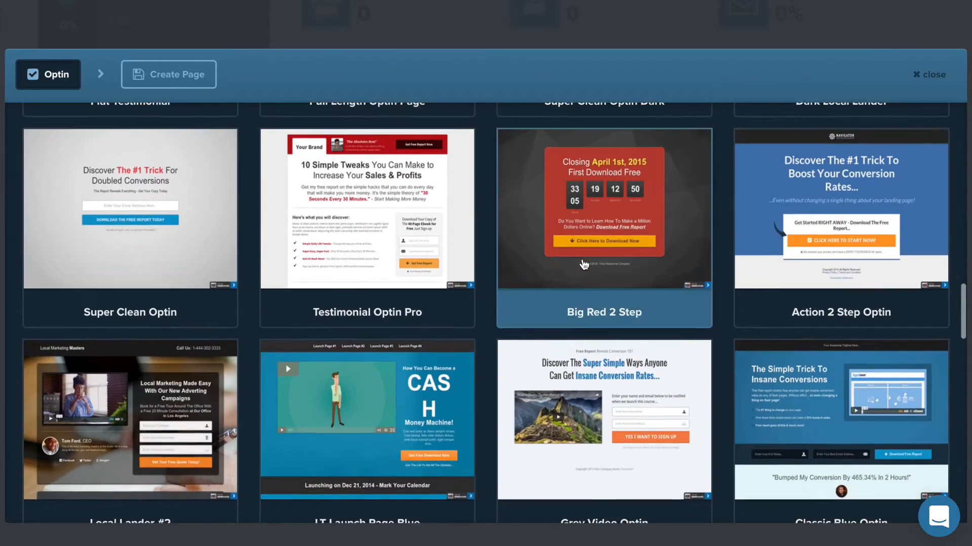
pyautogui.scroll(-5, 583, 263)
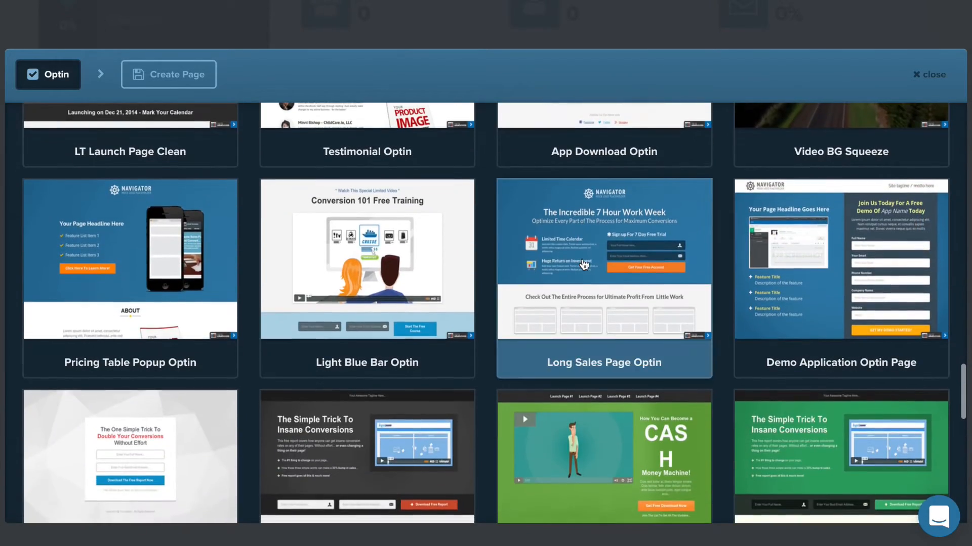
pyautogui.scroll(3, 584, 264)
pyautogui.scroll(-15, 584, 264)
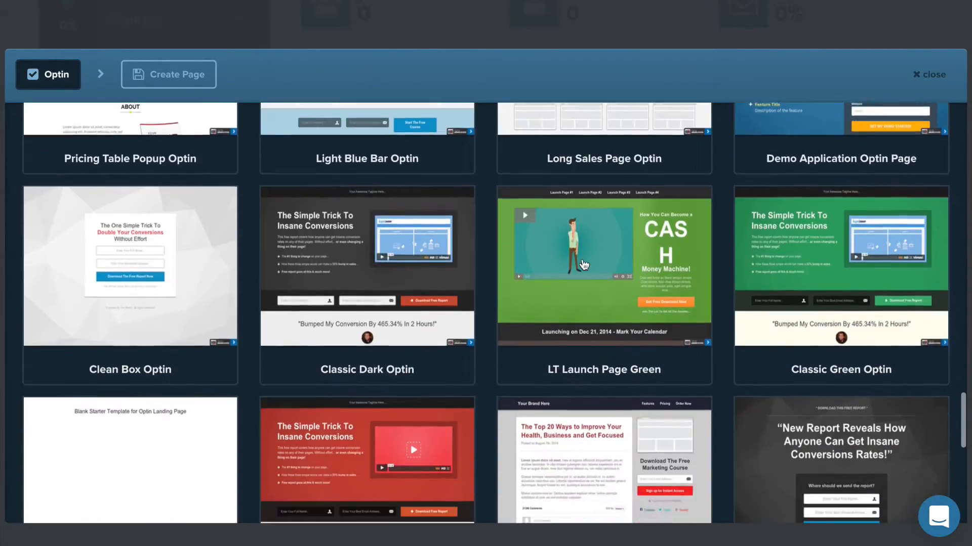
pyautogui.scroll(-4, 584, 264)
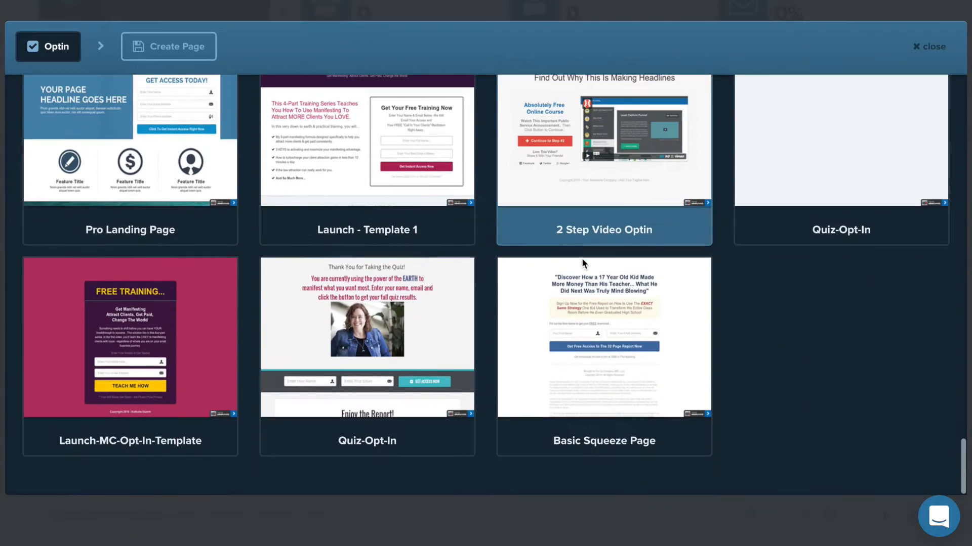
pyautogui.scroll(3, 583, 263)
pyautogui.scroll(3, 582, 259)
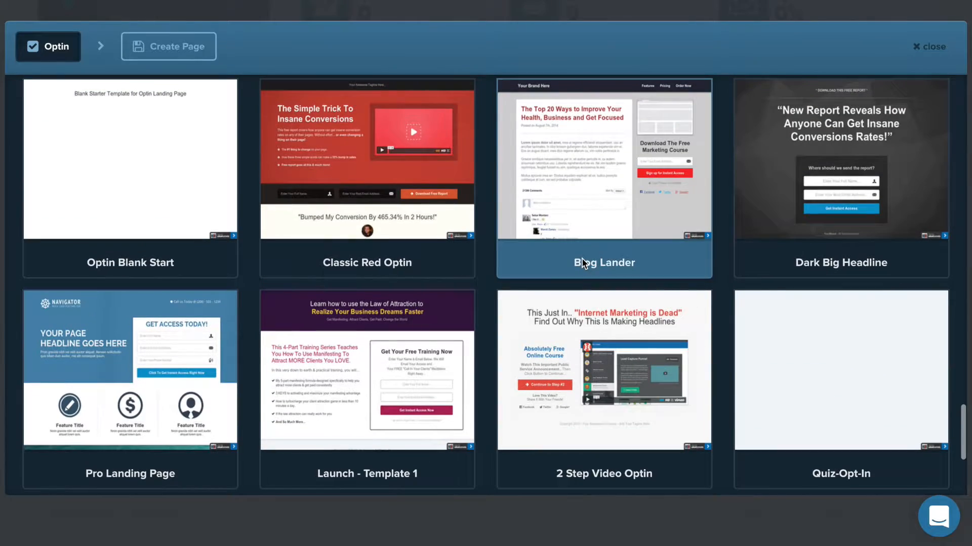
pyautogui.scroll(6, 582, 259)
pyautogui.scroll(20, 581, 258)
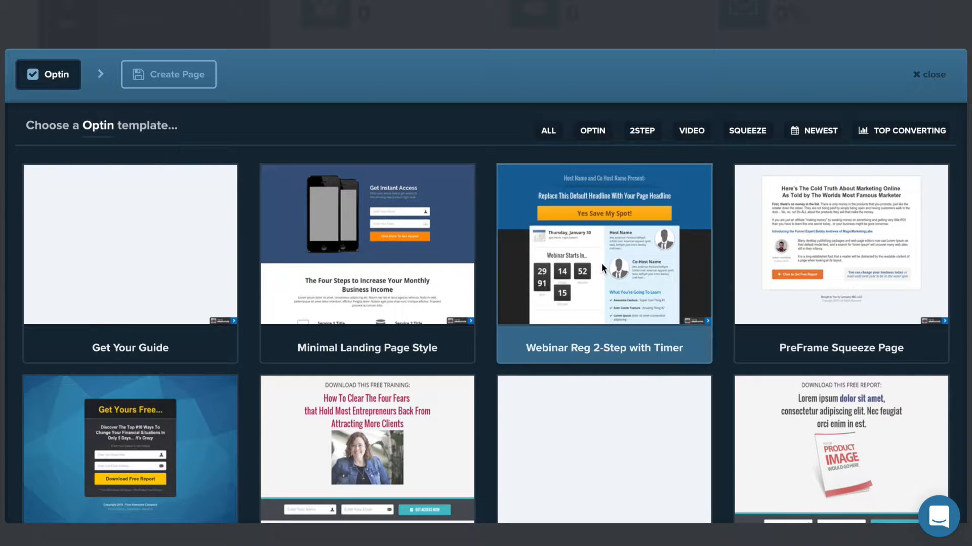
# Step: Choose the Bar Optin template for the variation and create the page with the name Optin AB 1
pyautogui.scroll(-3, 822, 463)
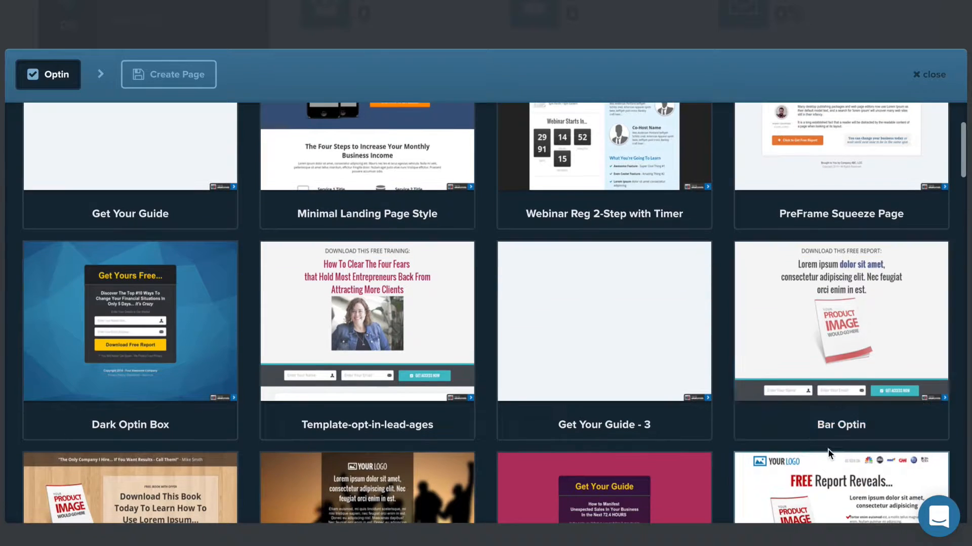
pyautogui.moveTo(794, 321)
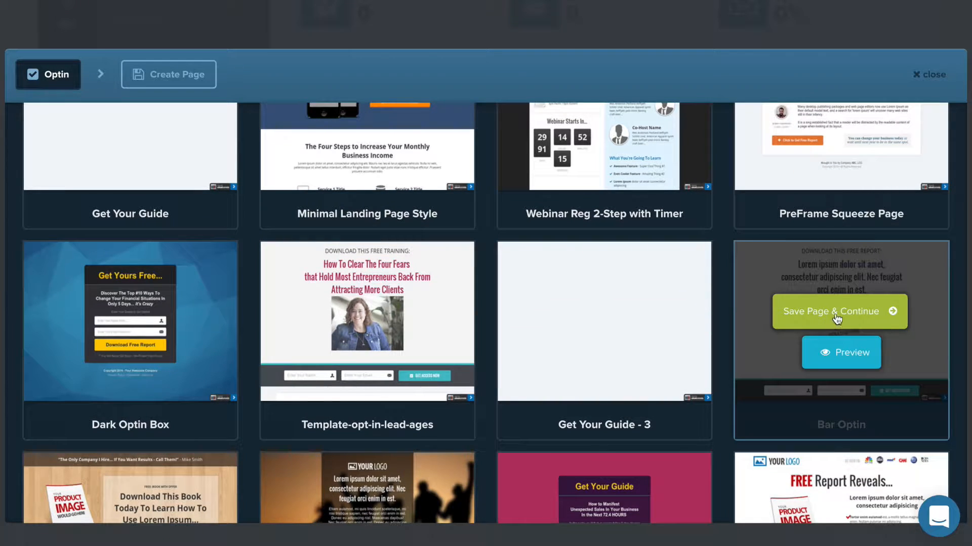
pyautogui.click(821, 318)
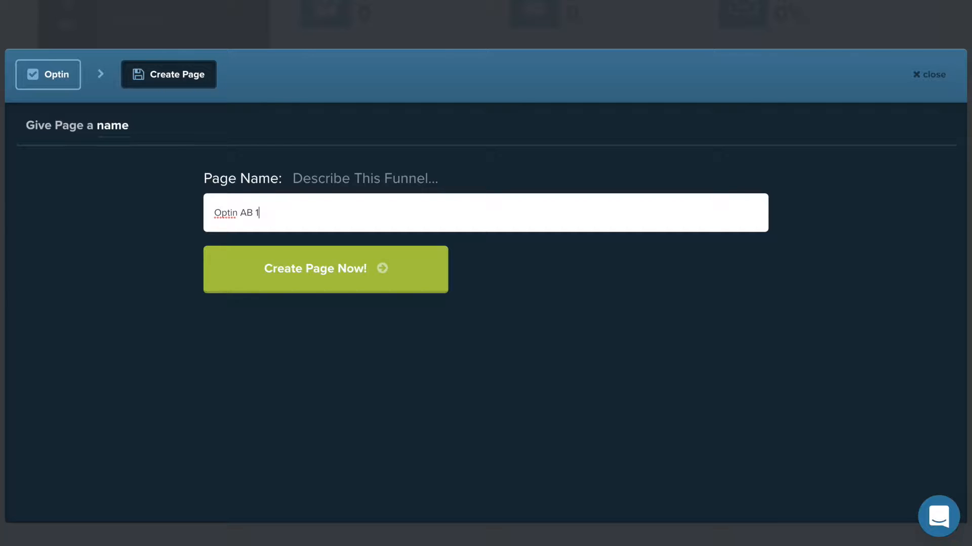
pyautogui.click(290, 273)
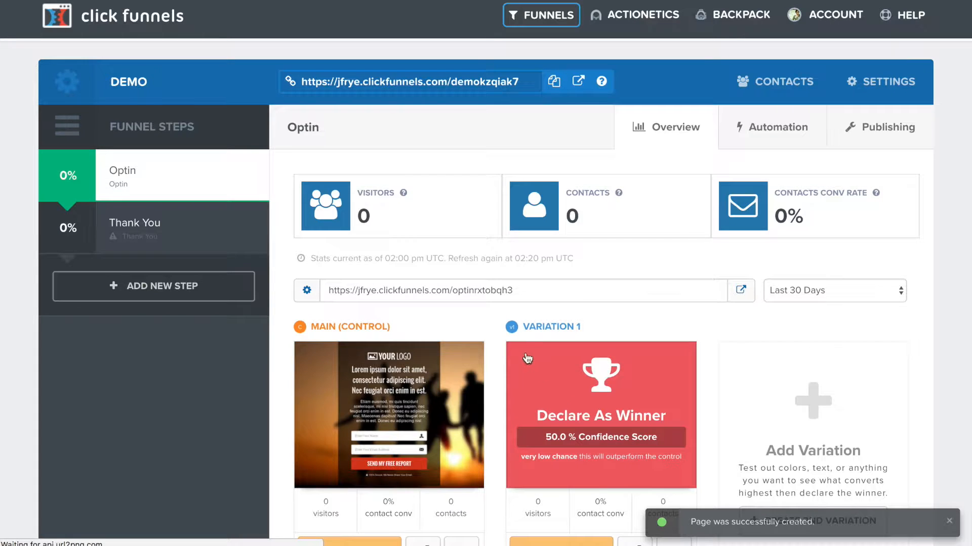
# Step: Examine the Optin step's overview, comparing the control page with Variation 1 and their visitor and conversion statistics
pyautogui.scroll(-5, 495, 359)
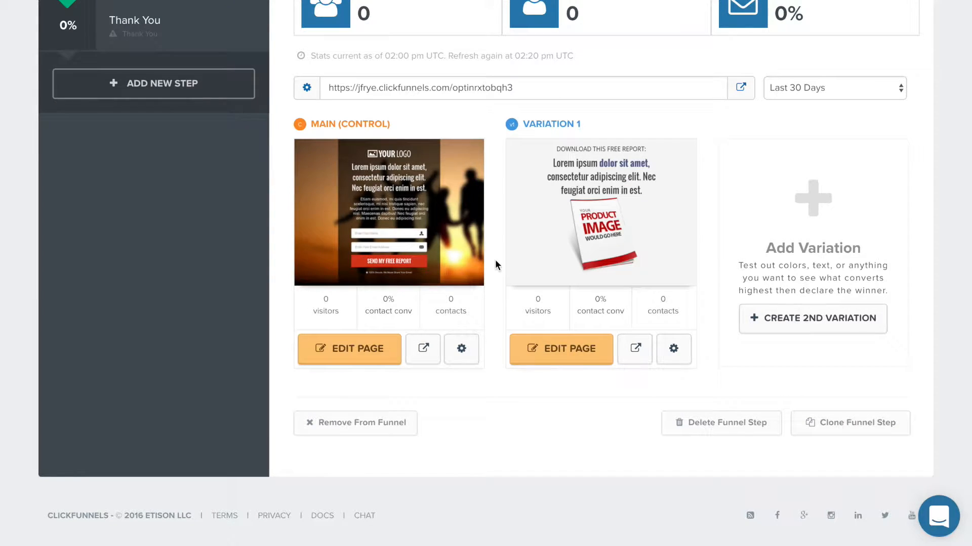
pyautogui.moveTo(473, 267)
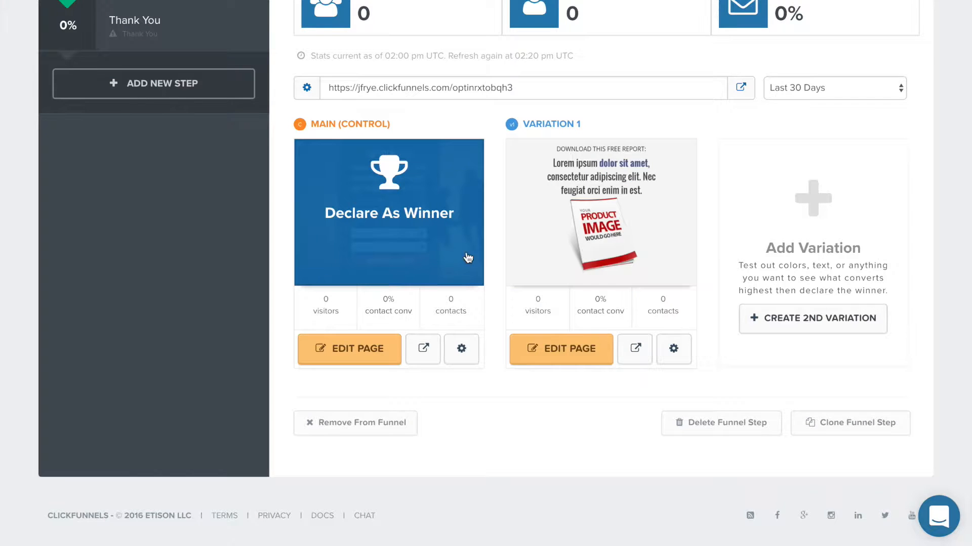
pyautogui.moveTo(539, 183)
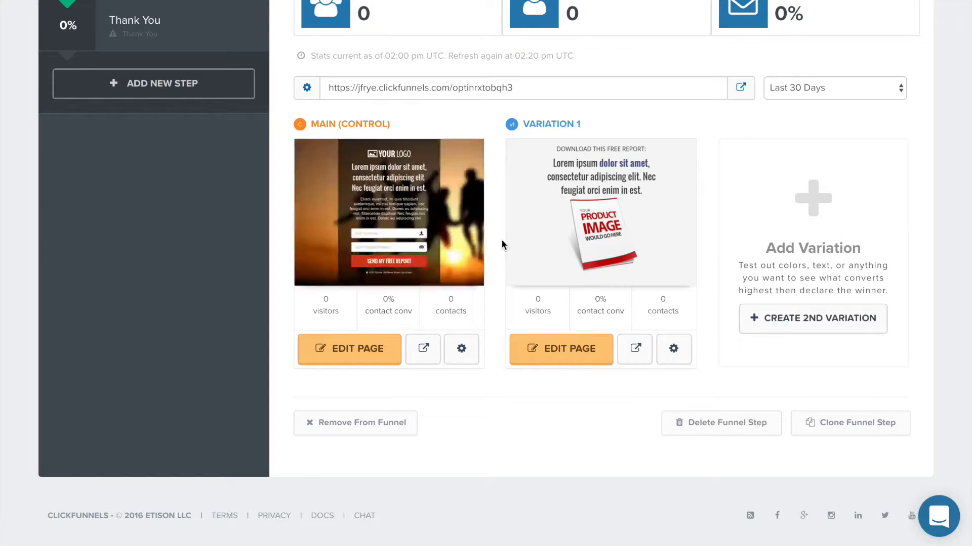
pyautogui.moveTo(466, 240)
pyautogui.moveTo(507, 196)
pyautogui.scroll(3, 488, 173)
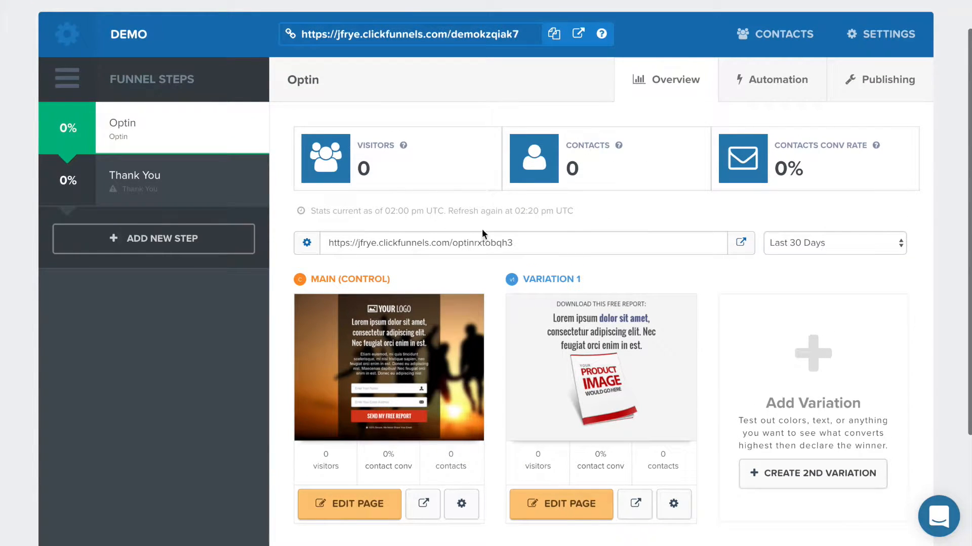
pyautogui.scroll(-3, 716, 348)
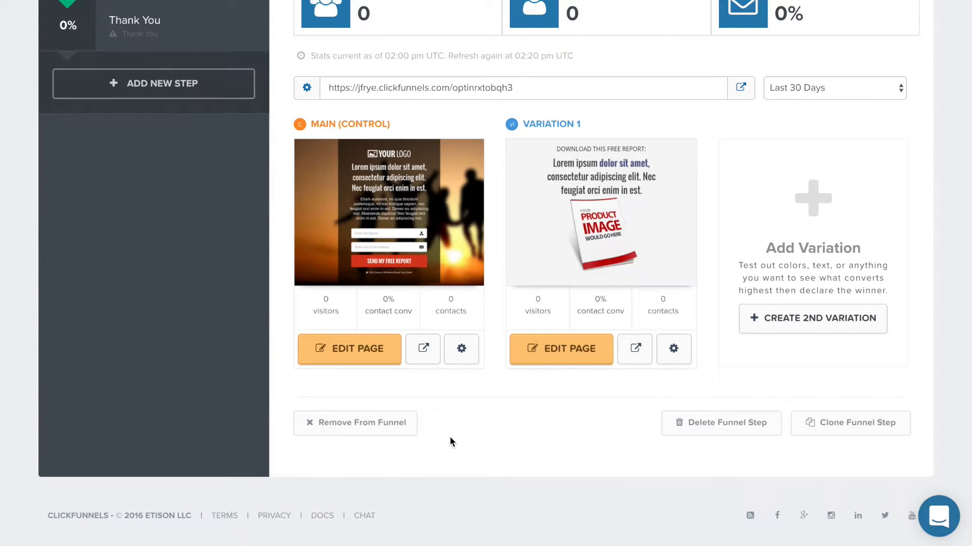
pyautogui.scroll(4, 502, 344)
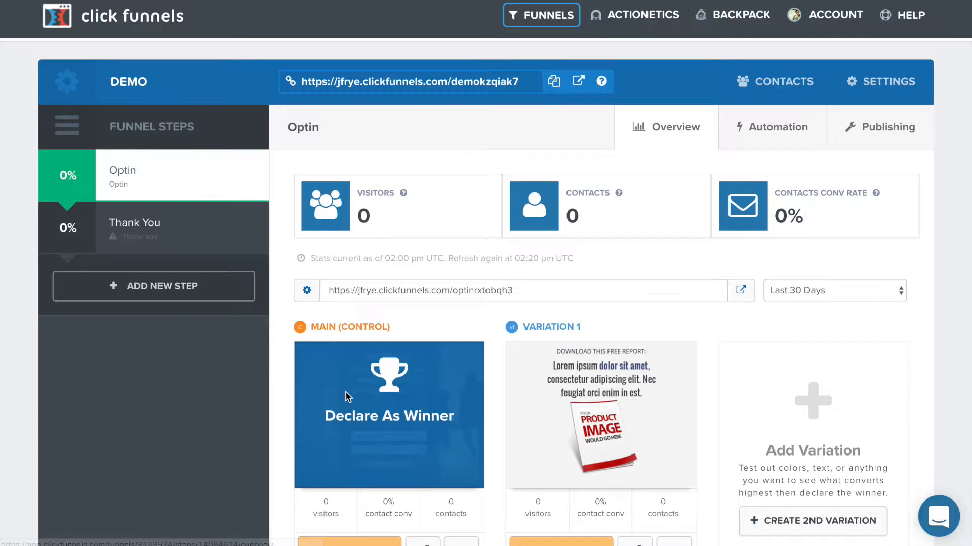
# Step: Open the main control Optin page in the page editor and bring up its logo element's settings
pyautogui.scroll(-3, 347, 390)
pyautogui.click(348, 396)
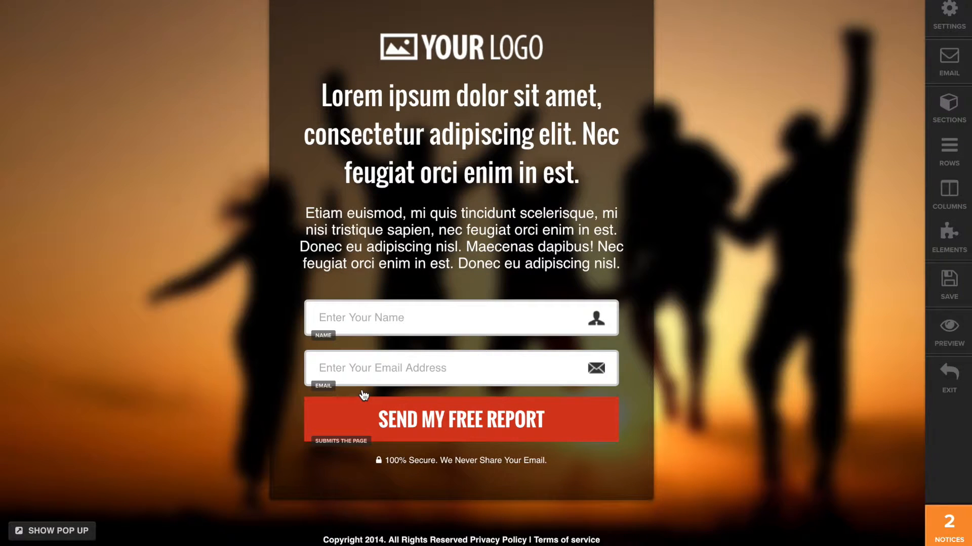
pyautogui.click(463, 53)
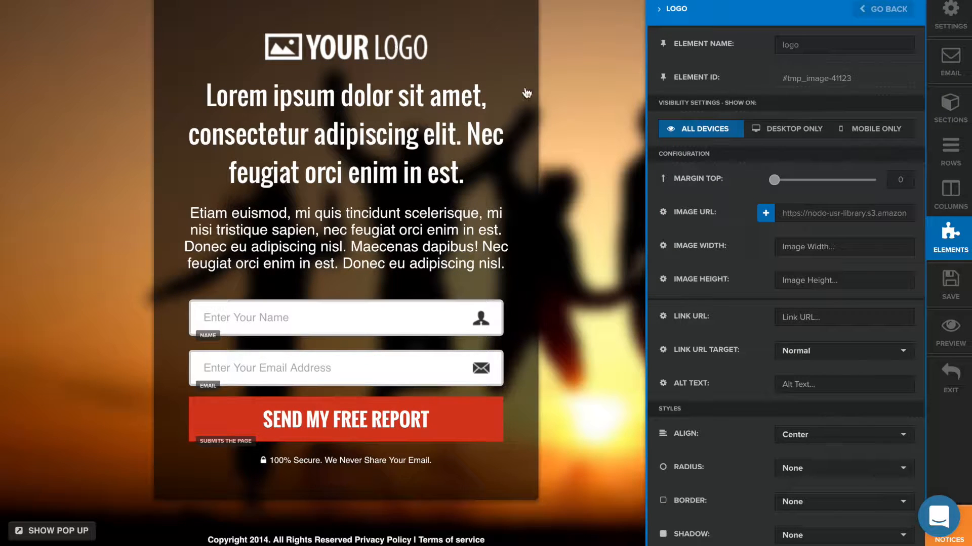
# Step: Replace the placeholder logo with the Digital Marketer image from the saved images
pyautogui.click(765, 214)
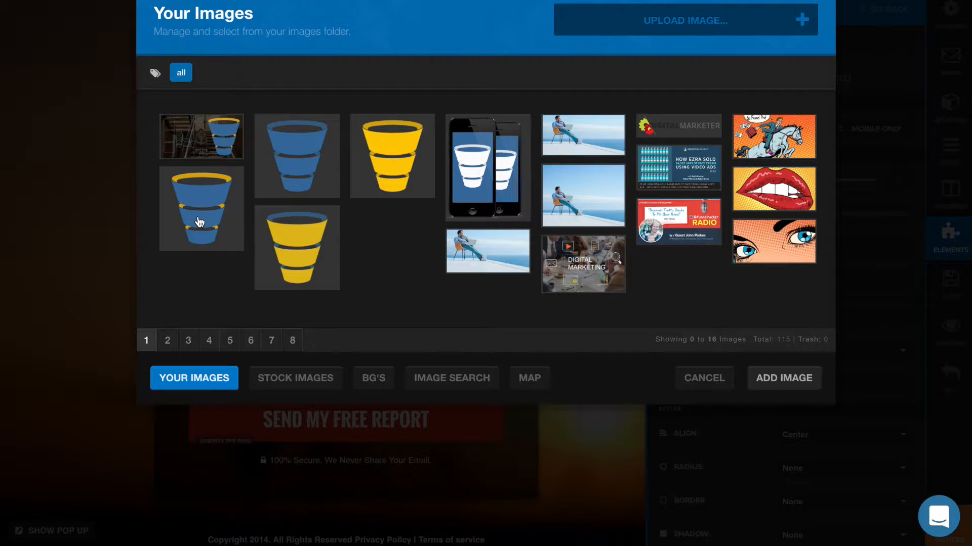
pyautogui.click(683, 131)
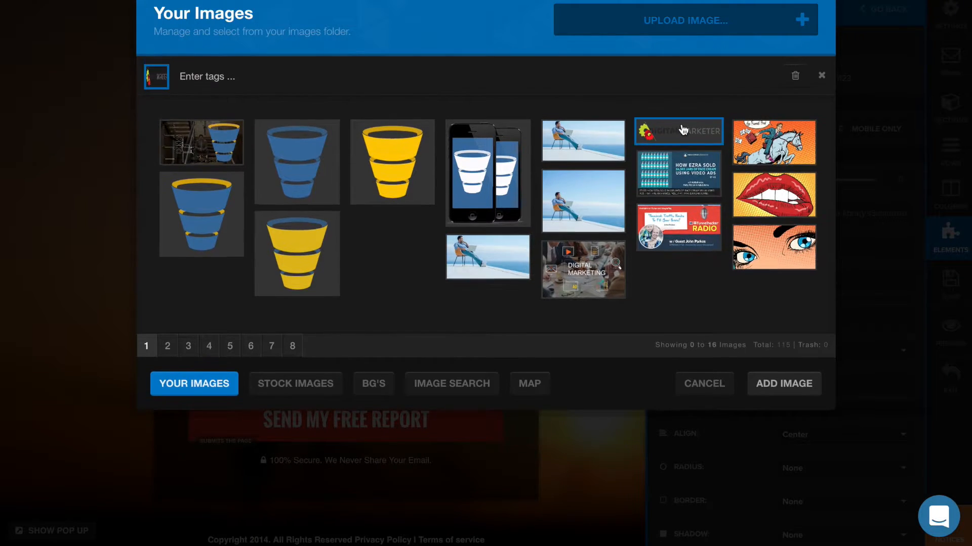
pyautogui.click(767, 387)
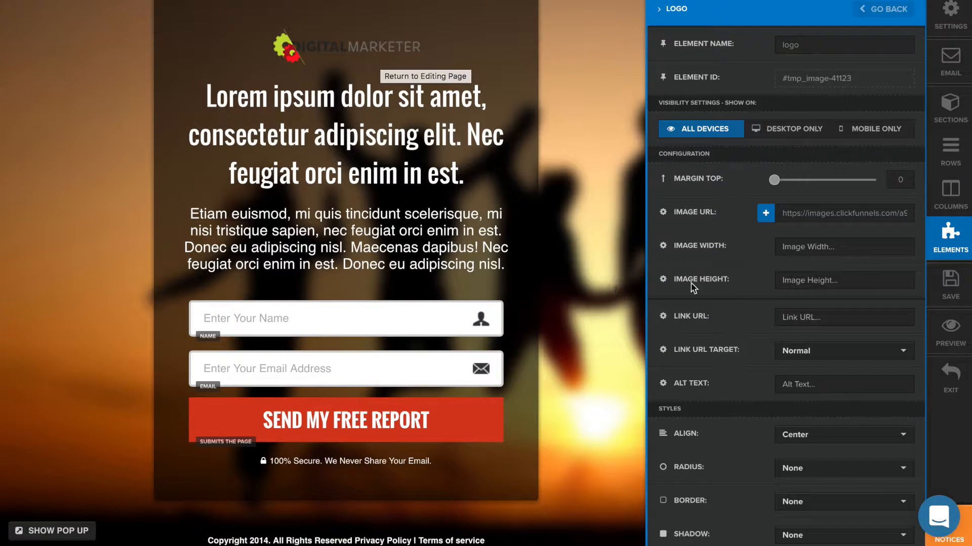
# Step: Set the logo to the click funnels image with white lettering from page 3 of the saved images and leave its settings
pyautogui.click(765, 213)
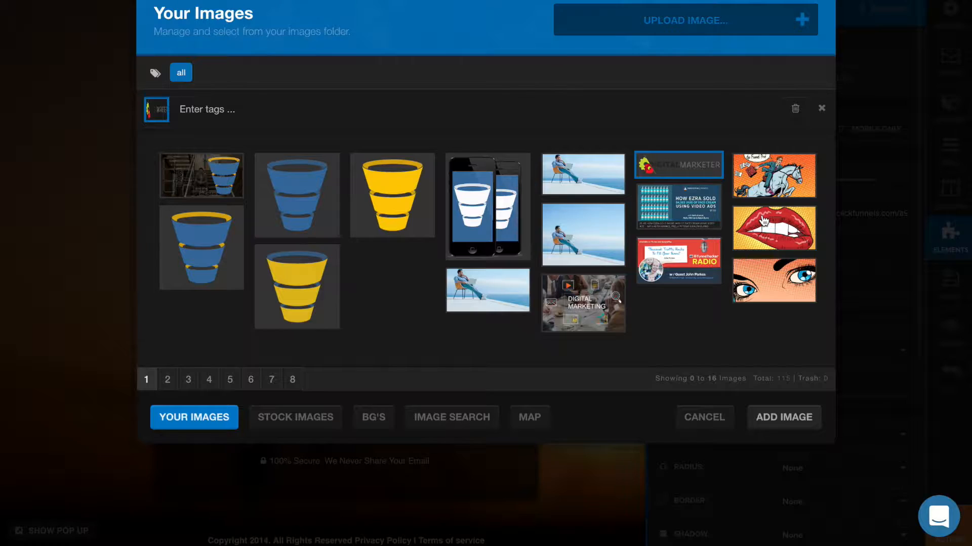
pyautogui.click(167, 379)
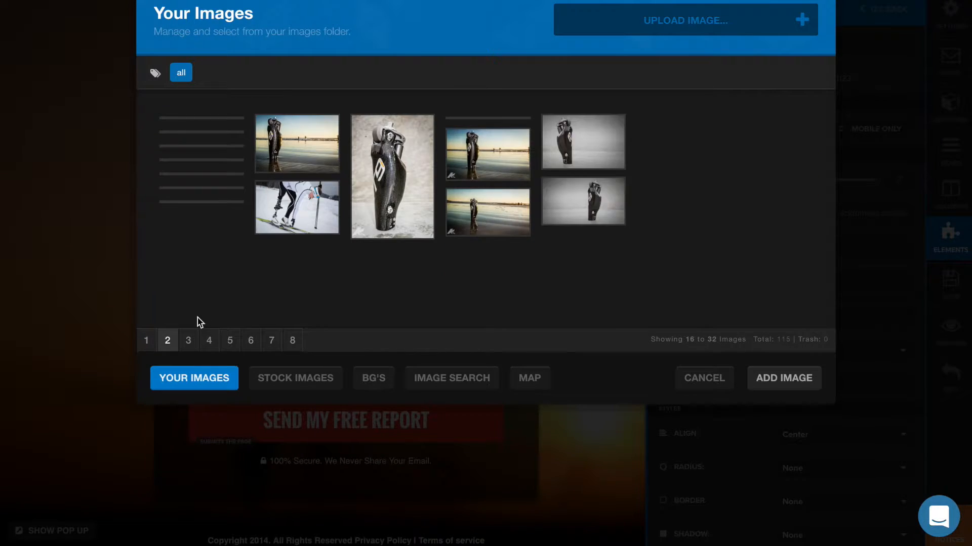
pyautogui.click(186, 344)
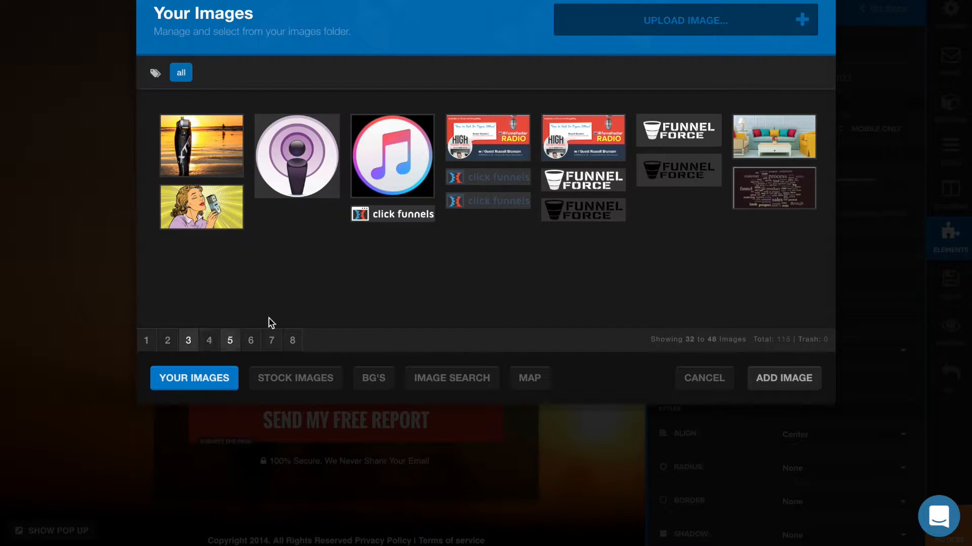
pyautogui.click(386, 218)
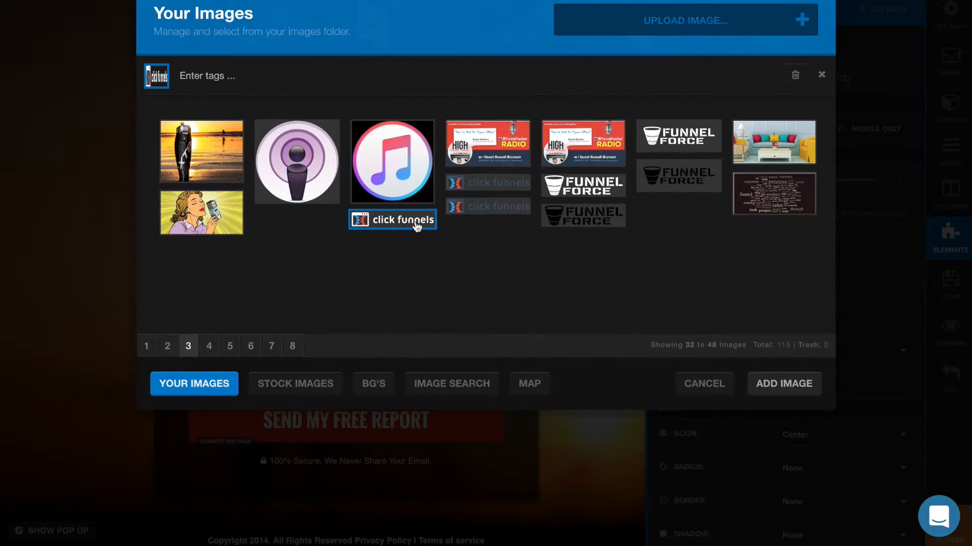
pyautogui.click(763, 385)
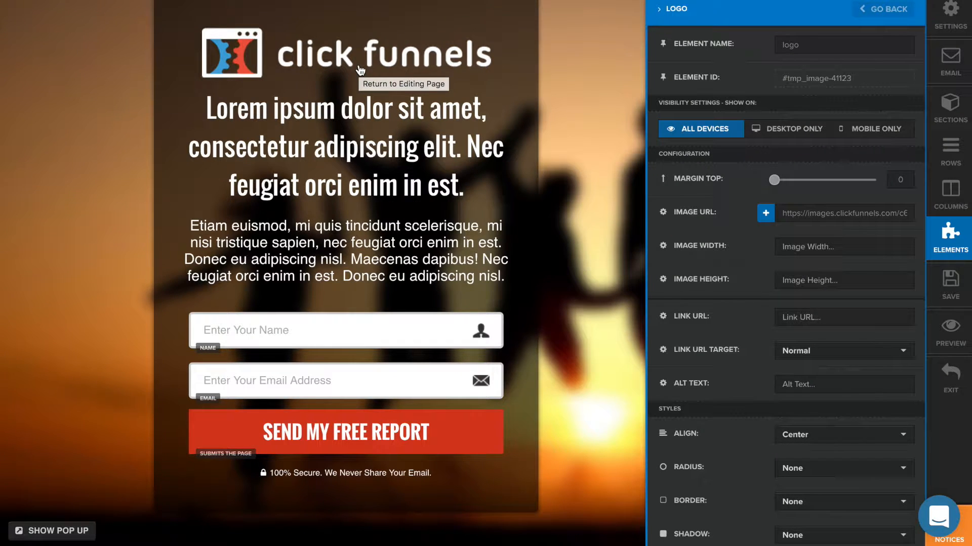
pyautogui.click(342, 114)
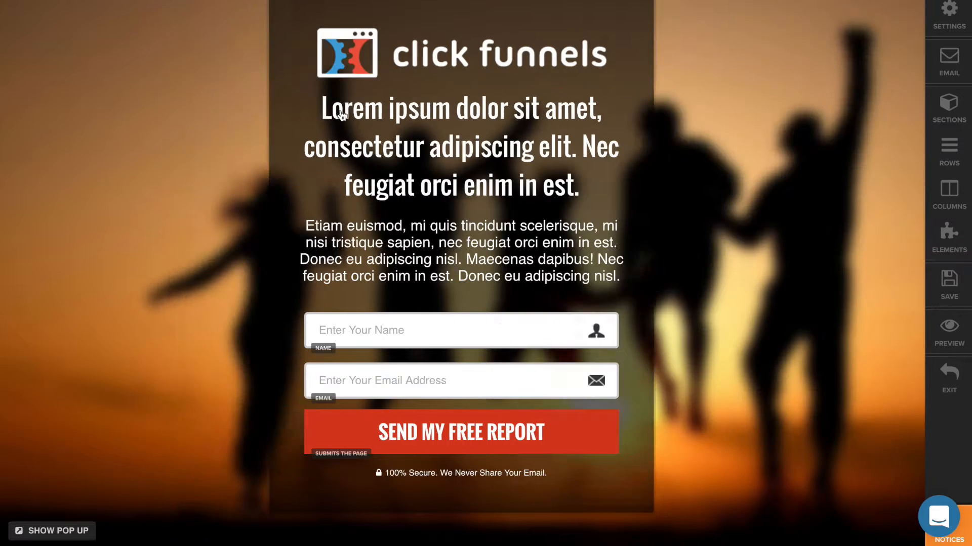
# Step: Replace the placeholder headline below the logo with "Awesome Headline!"
pyautogui.click(334, 110)
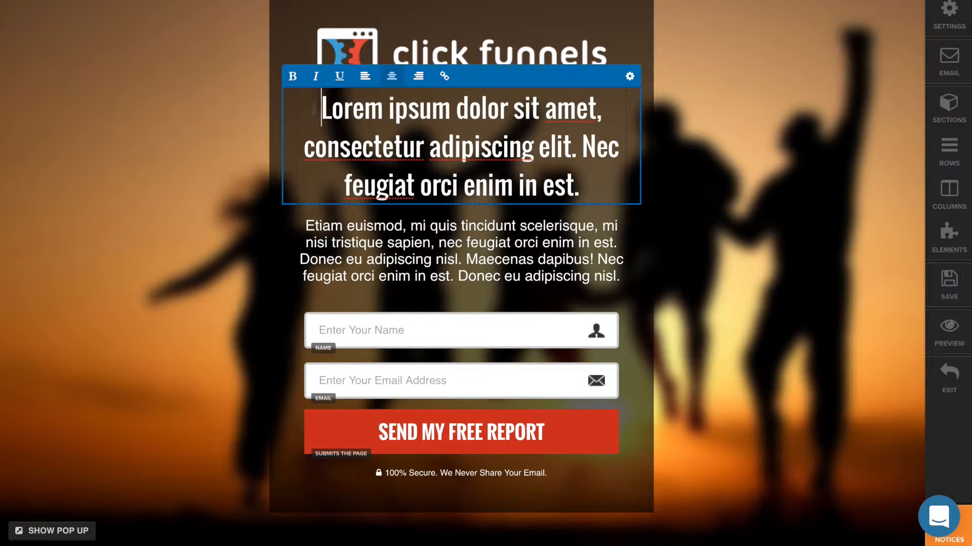
pyautogui.moveTo(320, 108); pyautogui.dragTo(610, 175)
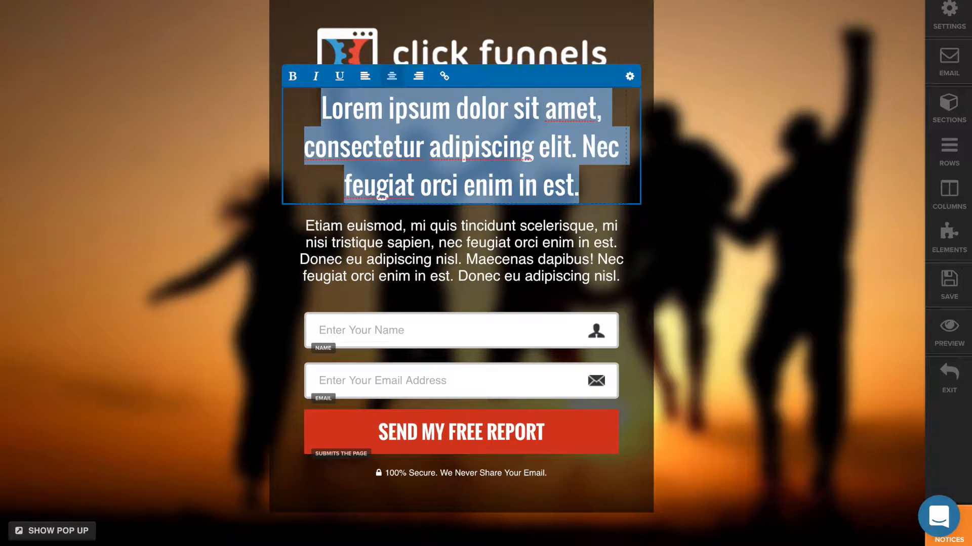
pyautogui.write('Aeesome He')
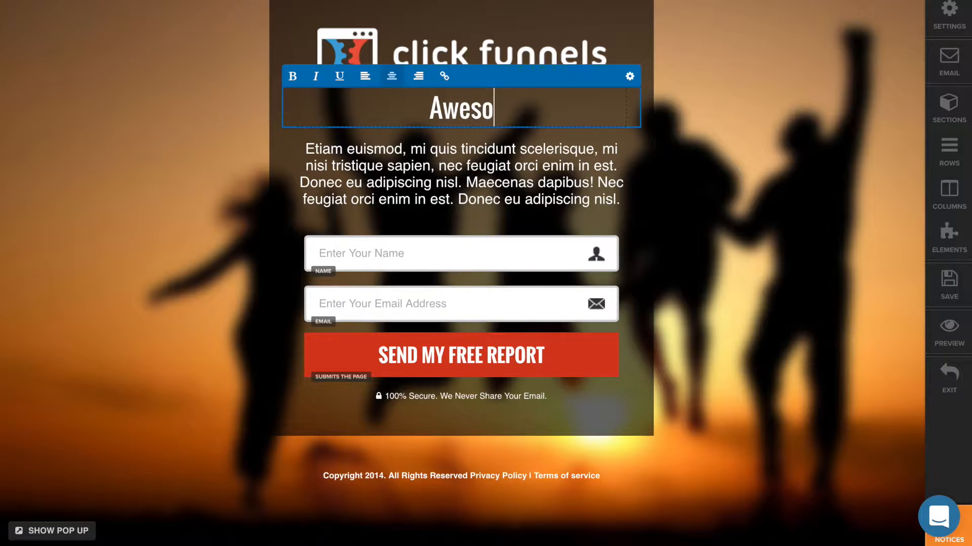
pyautogui.write('line')
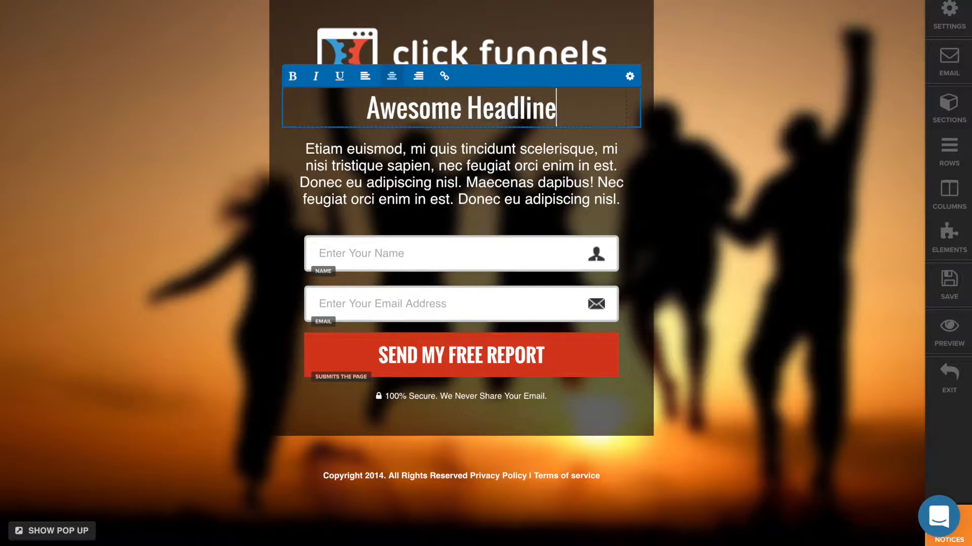
pyautogui.write('!')
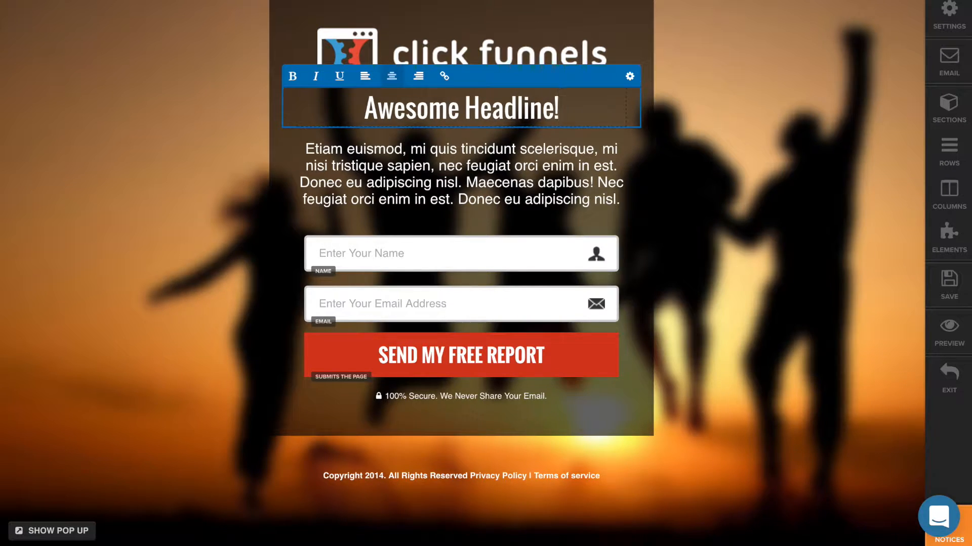
pyautogui.click(497, 166)
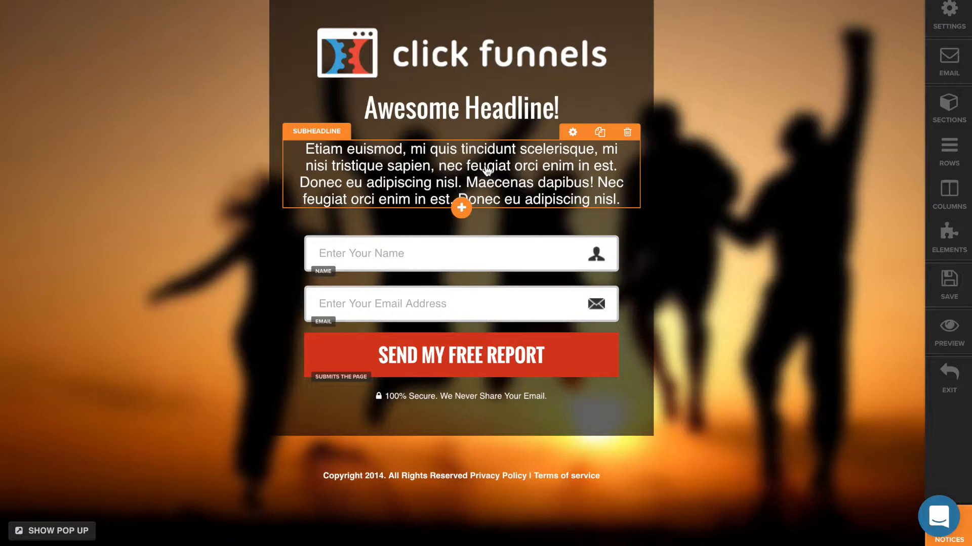
# Step: Replace the placeholder subheadline paragraph below the headline with "Good Copy"
pyautogui.click(485, 165)
pyautogui.tripleClick(484, 165)
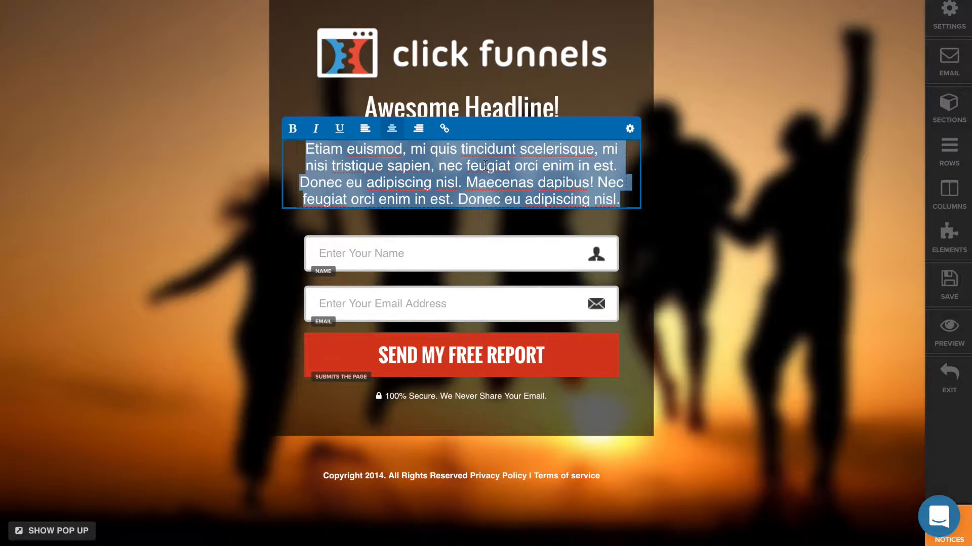
pyautogui.write('Goog')
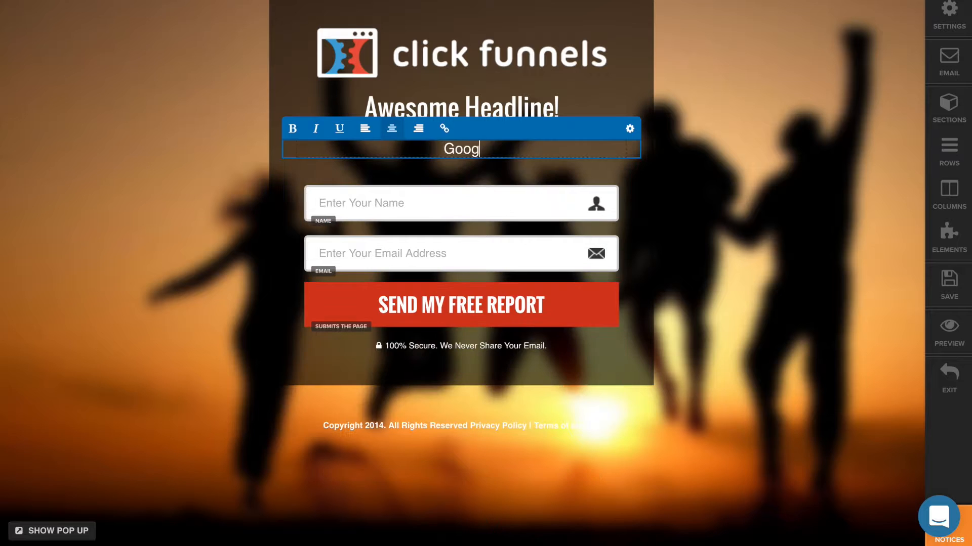
pyautogui.press('BackSpace')
pyautogui.write('d Copy')
pyautogui.click(460, 219)
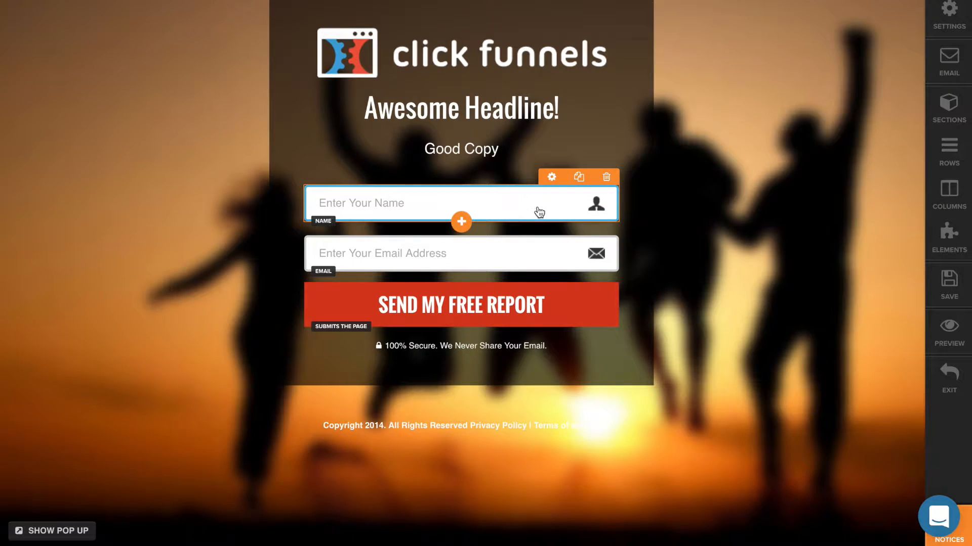
# Step: Delete the name input field from the optin form, confirming the removal
pyautogui.click(606, 178)
pyautogui.click(596, 154)
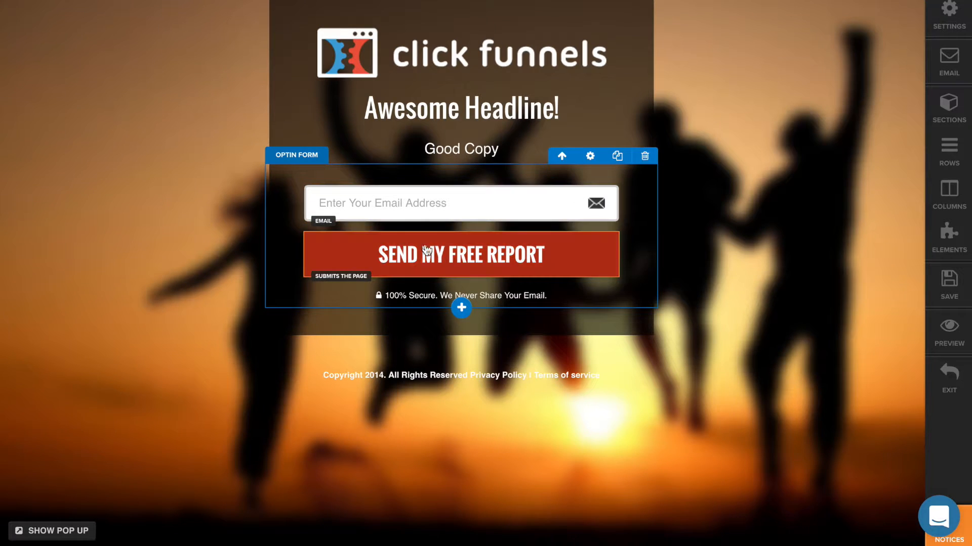
# Step: Set the text of the optin form's submit button to "HOOK ME UP!!!"
pyautogui.click(424, 265)
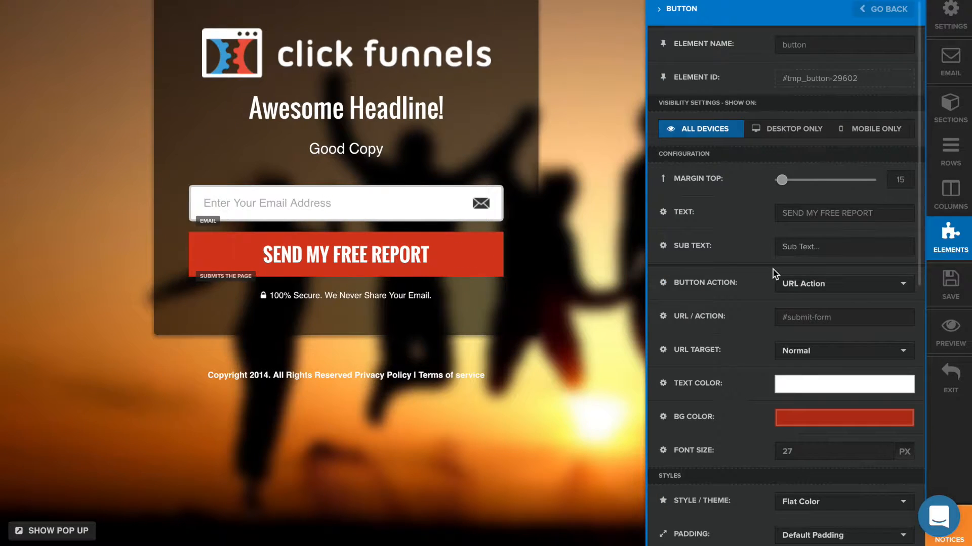
pyautogui.moveTo(882, 211); pyautogui.dragTo(769, 211)
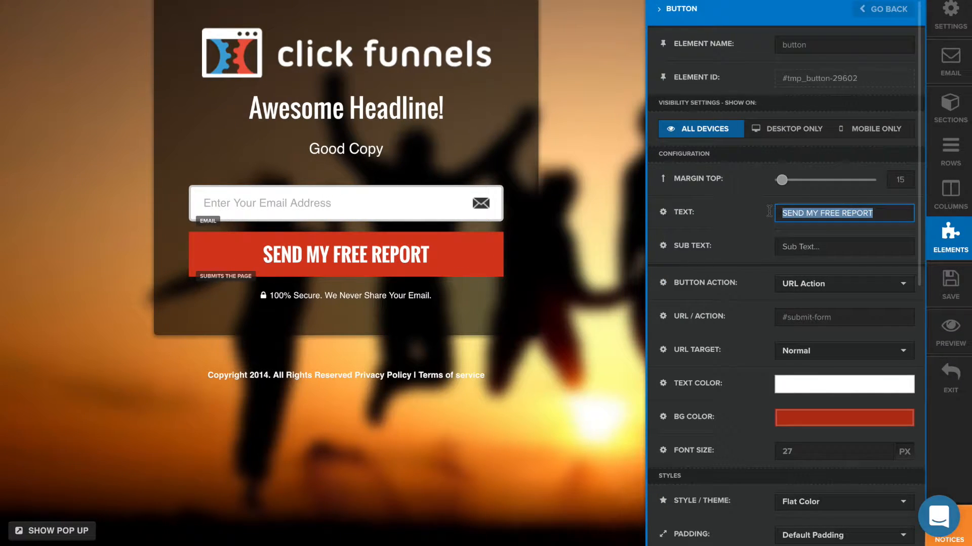
pyautogui.write('Hook ')
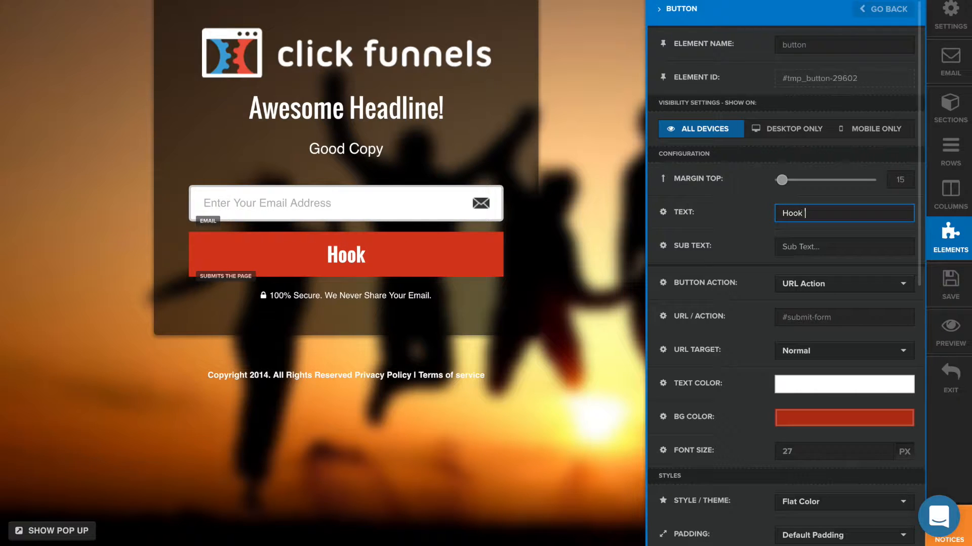
pyautogui.write('Me Up')
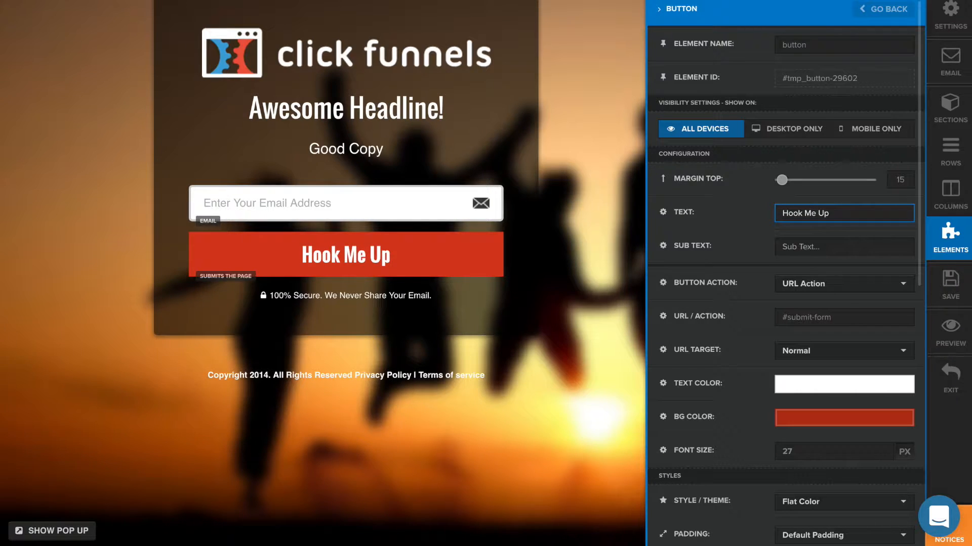
pyautogui.write('!')
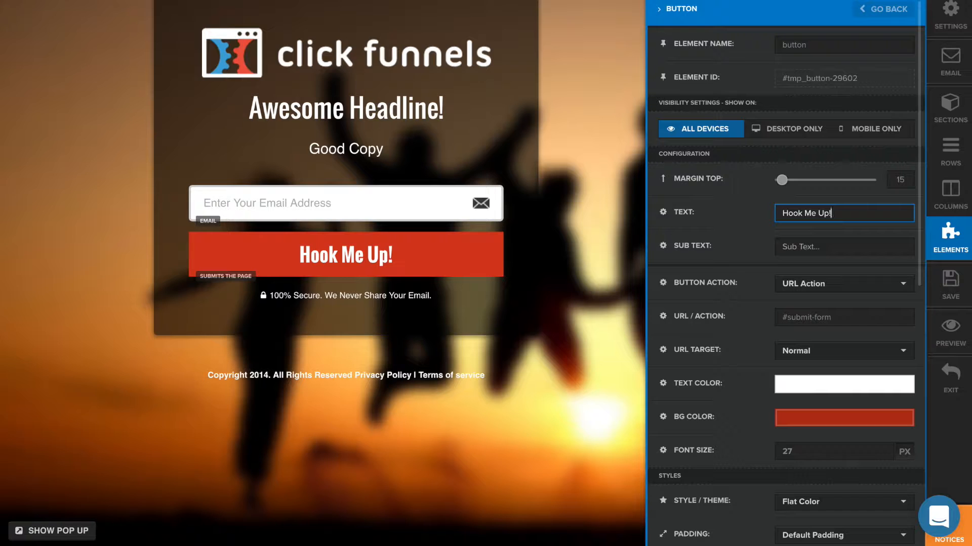
pyautogui.hotkey('ctrl', 'a')
pyautogui.write('HOO')
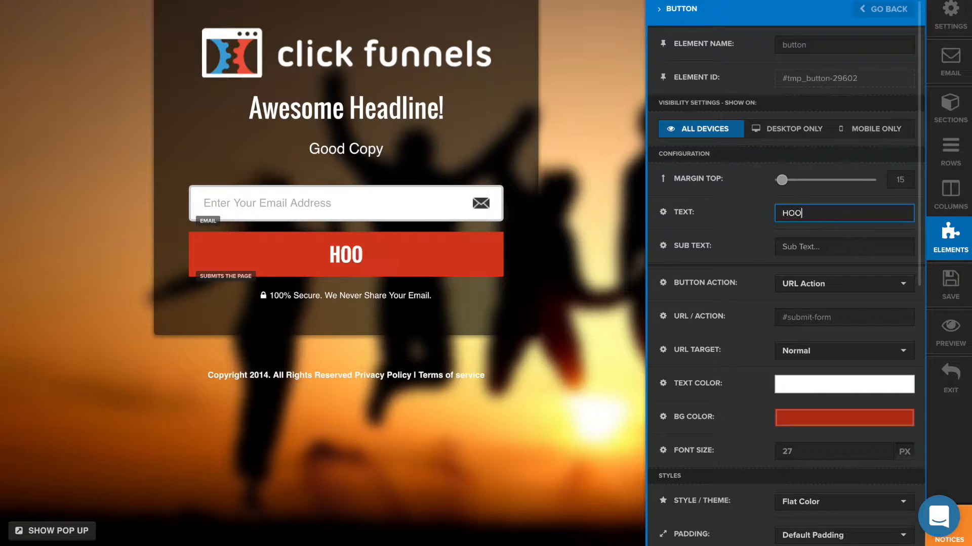
pyautogui.write('K ME UP!!!')
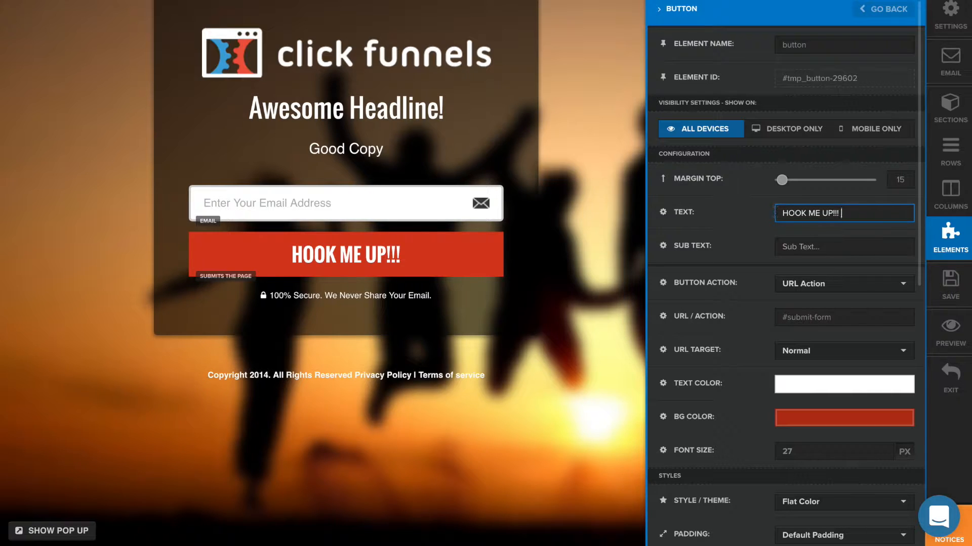
pyautogui.write(' >>')
pyautogui.press('BackSpace')
pyautogui.press('BackSpace')
# Step: Try the Arrow Right, Arrow Down and Chevron Right icons on the submit button
pyautogui.scroll(-6, 760, 366)
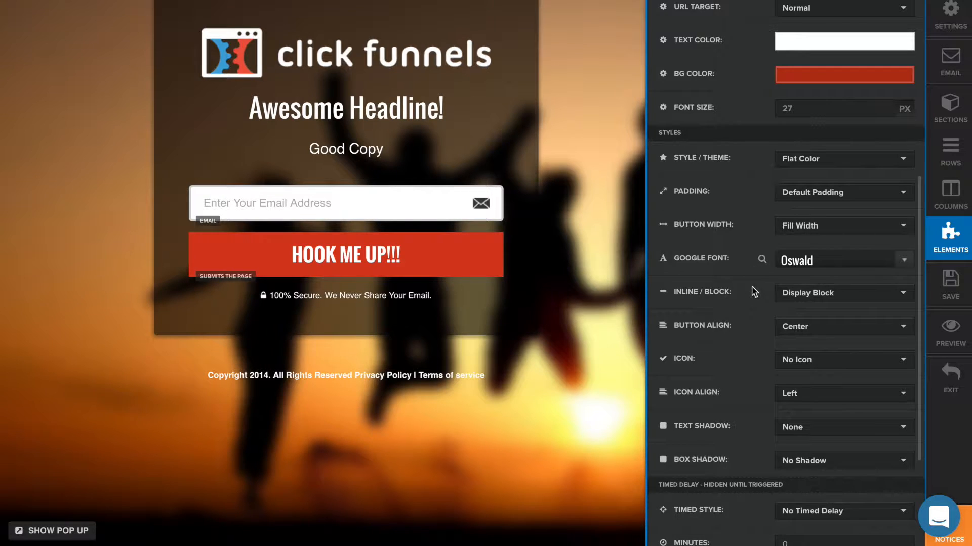
pyautogui.scroll(-3, 754, 291)
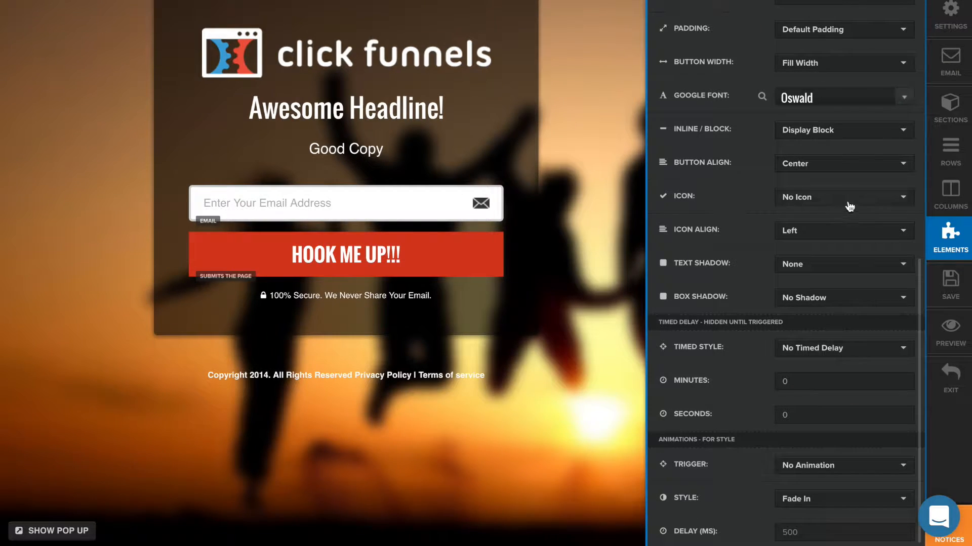
pyautogui.click(896, 201)
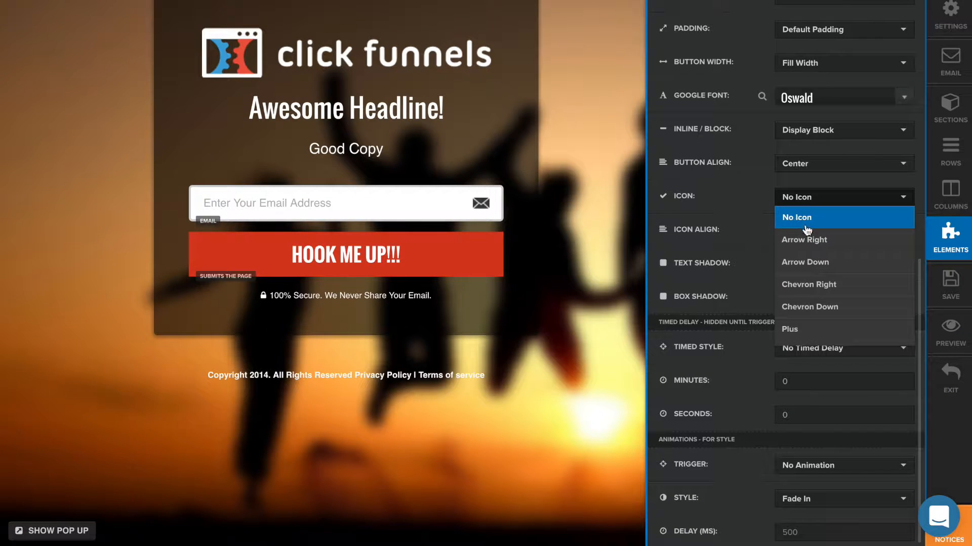
pyautogui.click(807, 244)
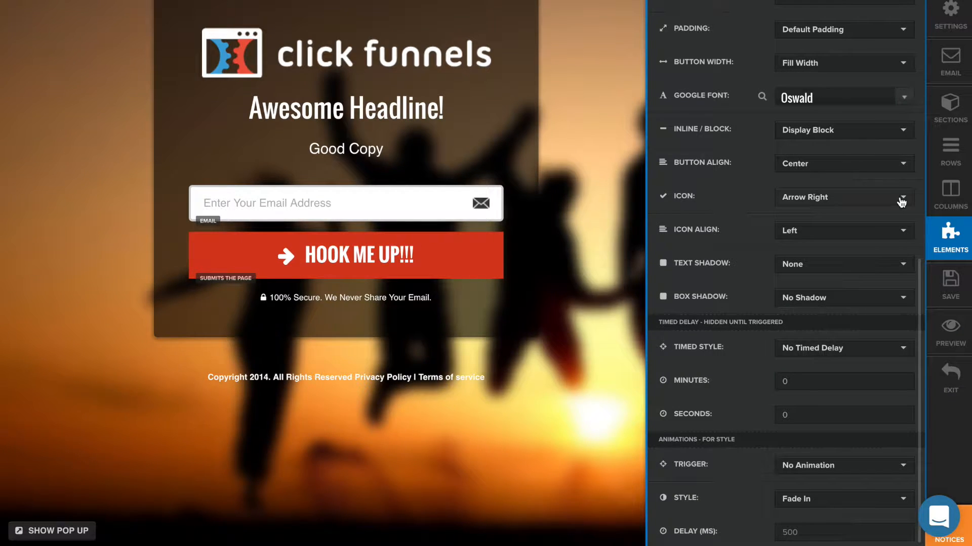
pyautogui.click(901, 202)
pyautogui.click(821, 264)
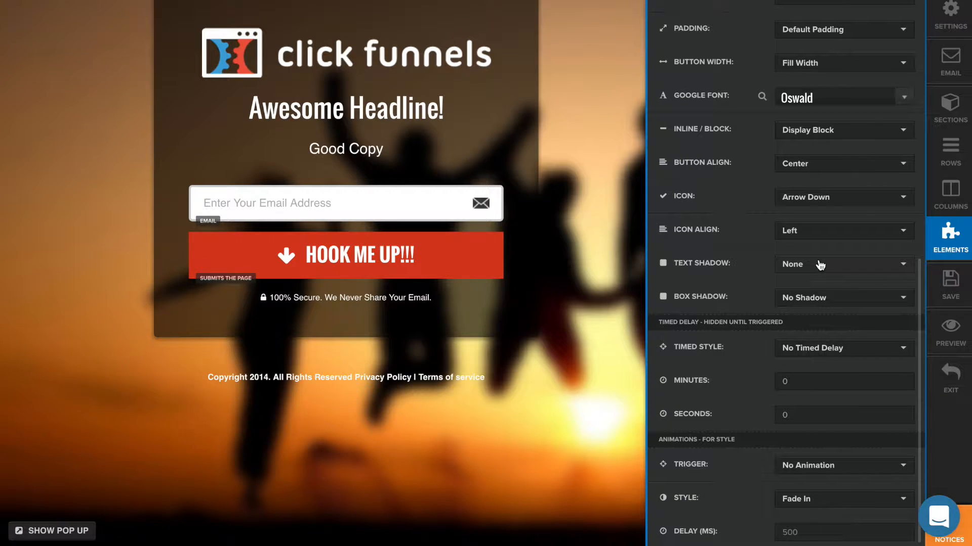
pyautogui.click(902, 235)
pyautogui.click(902, 200)
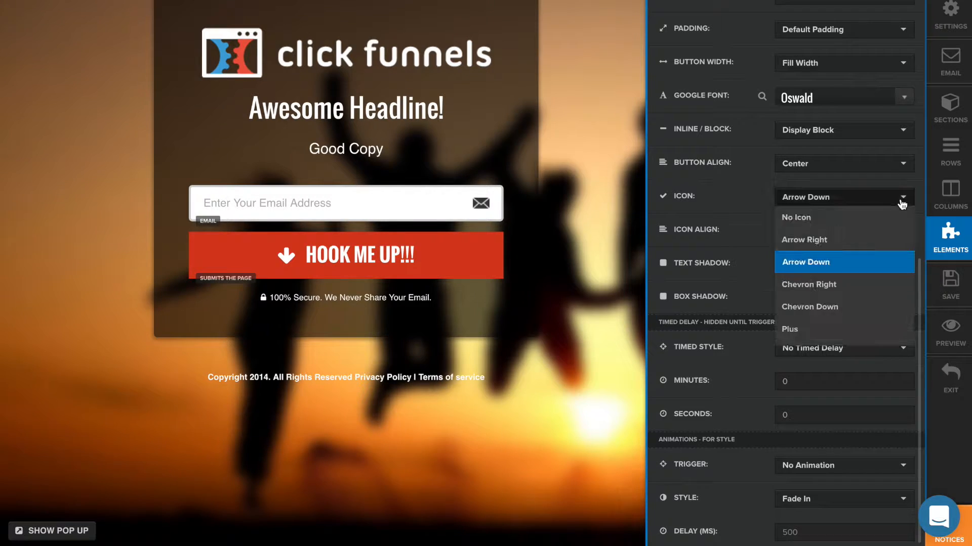
pyautogui.click(822, 284)
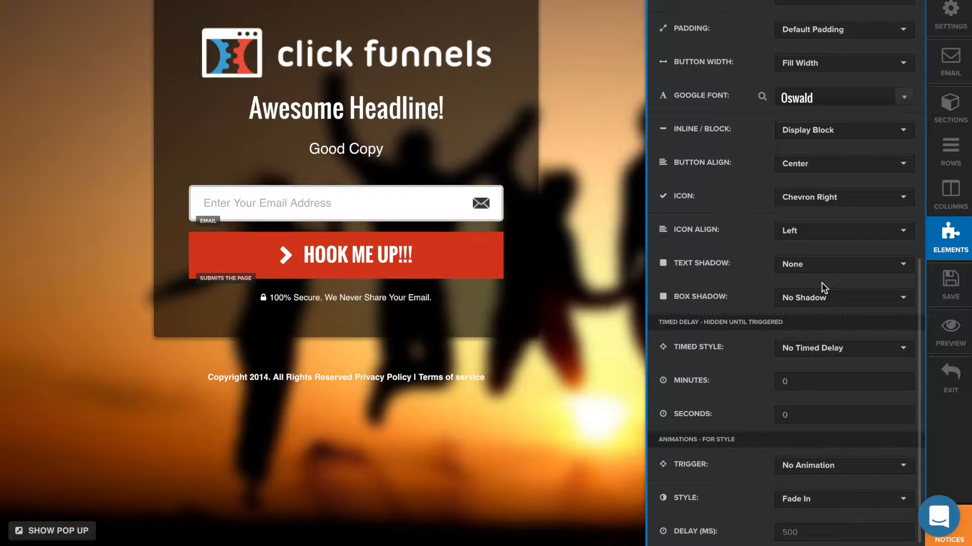
# Step: Set the submit button's icon to Plus
pyautogui.click(905, 209)
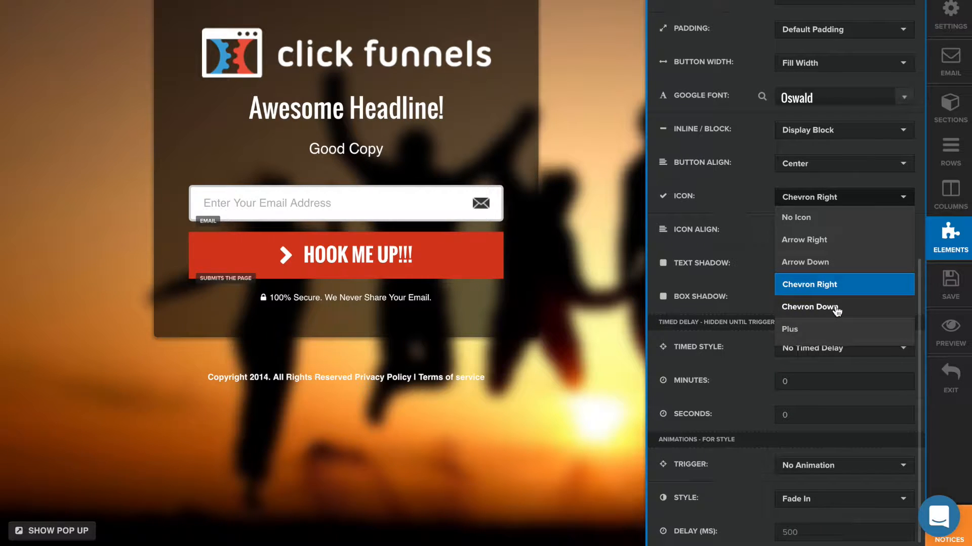
pyautogui.click(797, 330)
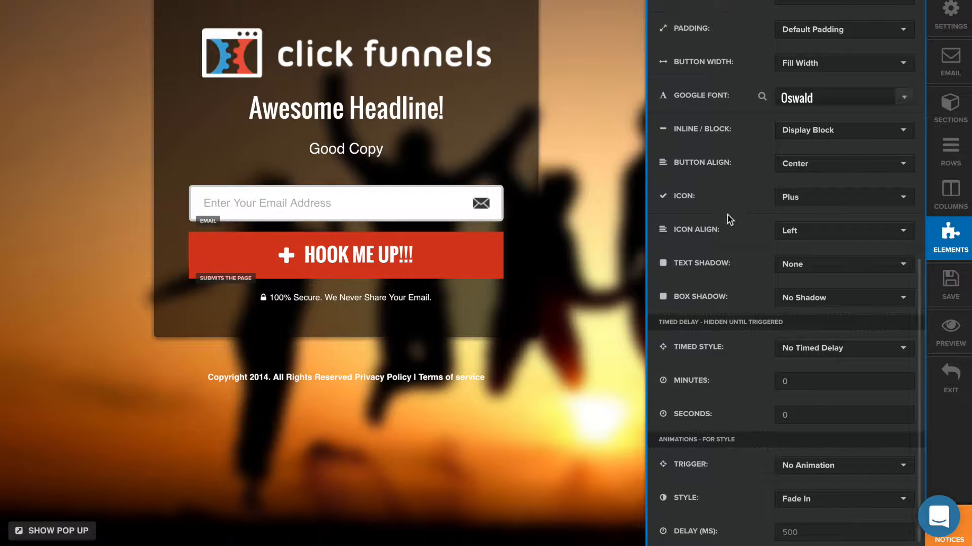
# Step: Change the submit button's background color to the blue #1573aa
pyautogui.scroll(5, 733, 202)
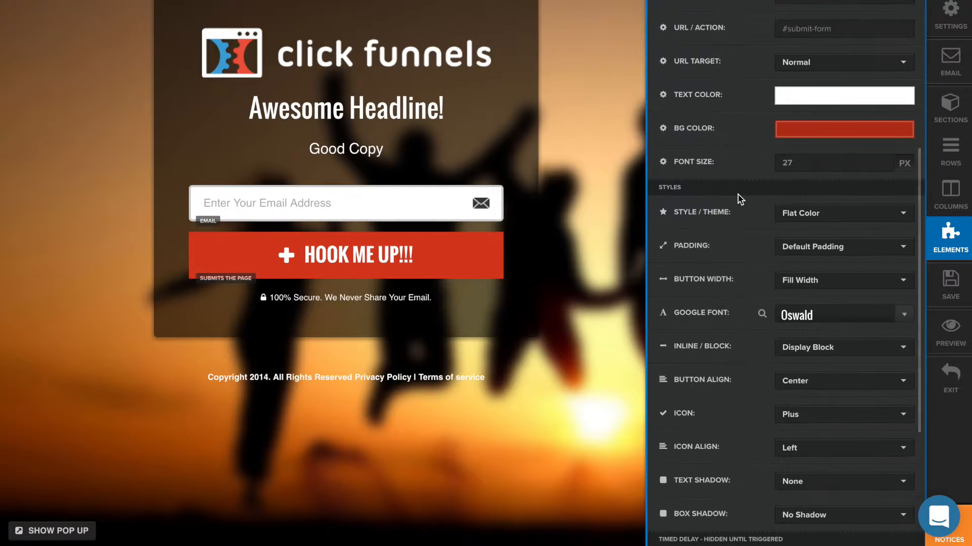
pyautogui.click(813, 132)
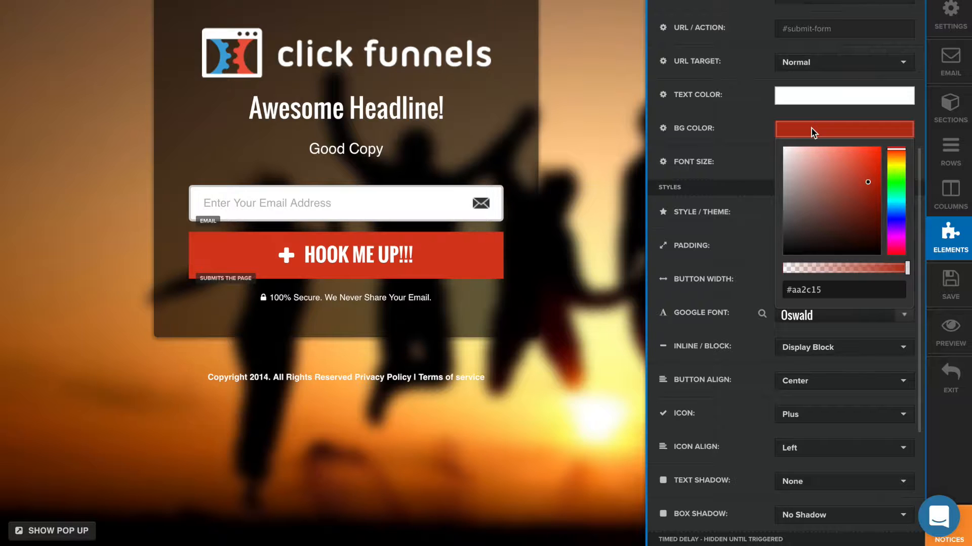
pyautogui.click(896, 221)
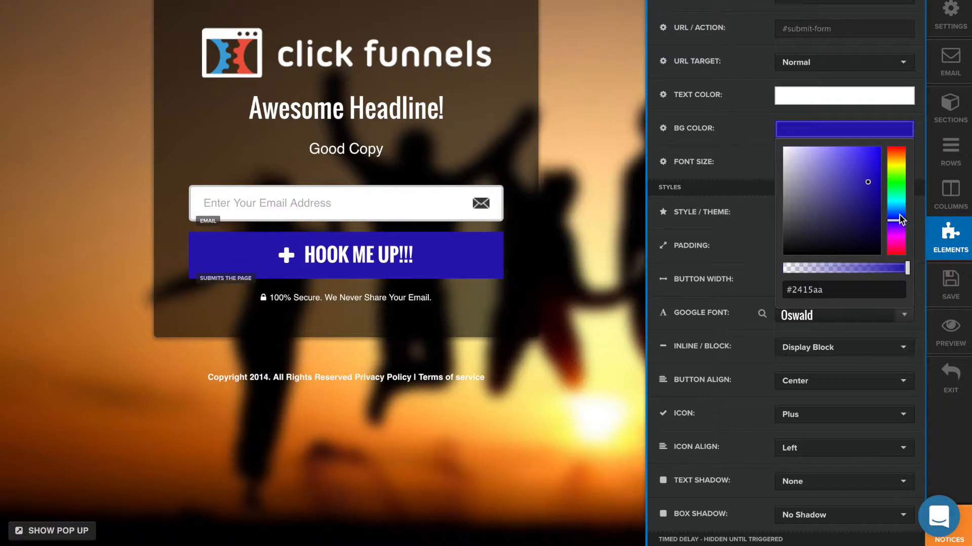
pyautogui.click(900, 216)
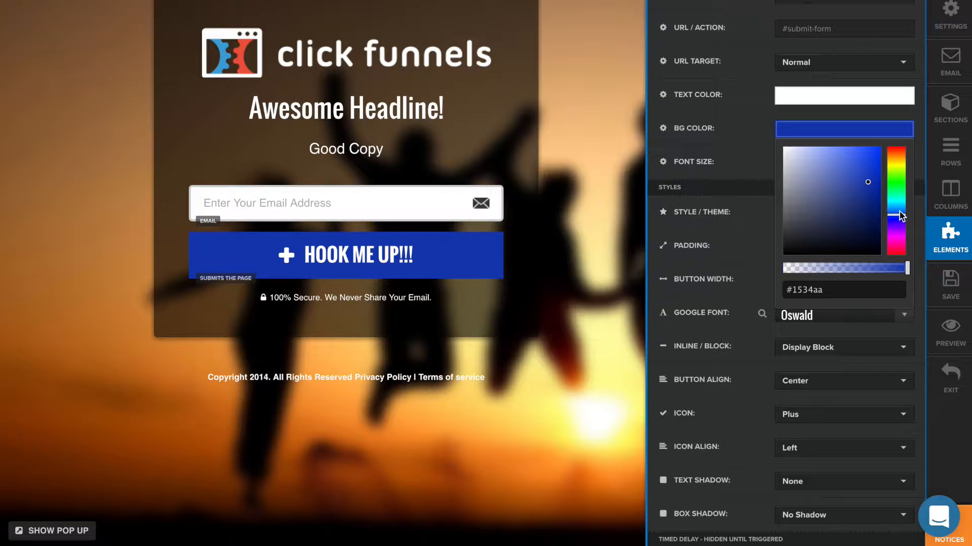
pyautogui.click(899, 213)
pyautogui.click(900, 212)
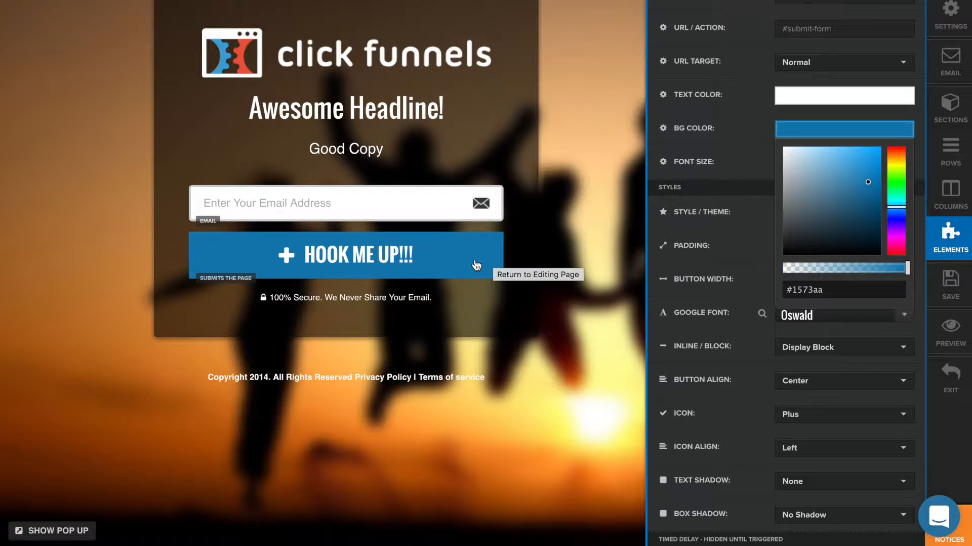
# Step: Try green and alternate blue background colors on the submit button, including #19aa15, #1579aa, #185114 and #196b14
pyautogui.click(895, 182)
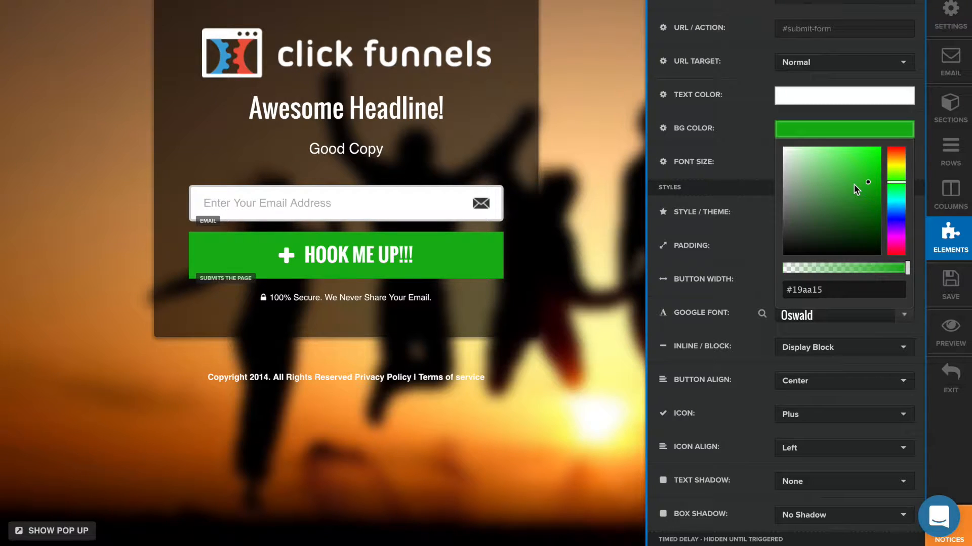
pyautogui.click(897, 206)
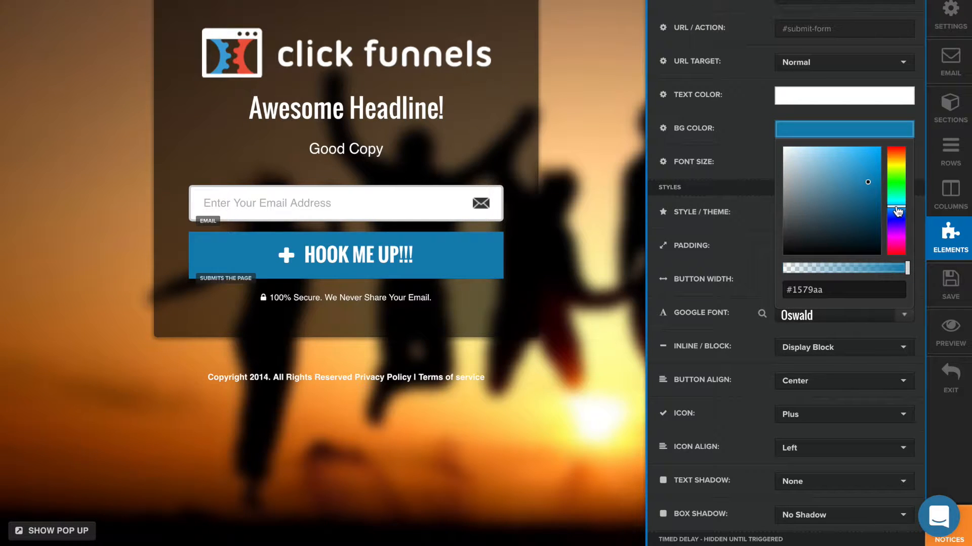
pyautogui.click(896, 181)
pyautogui.click(859, 225)
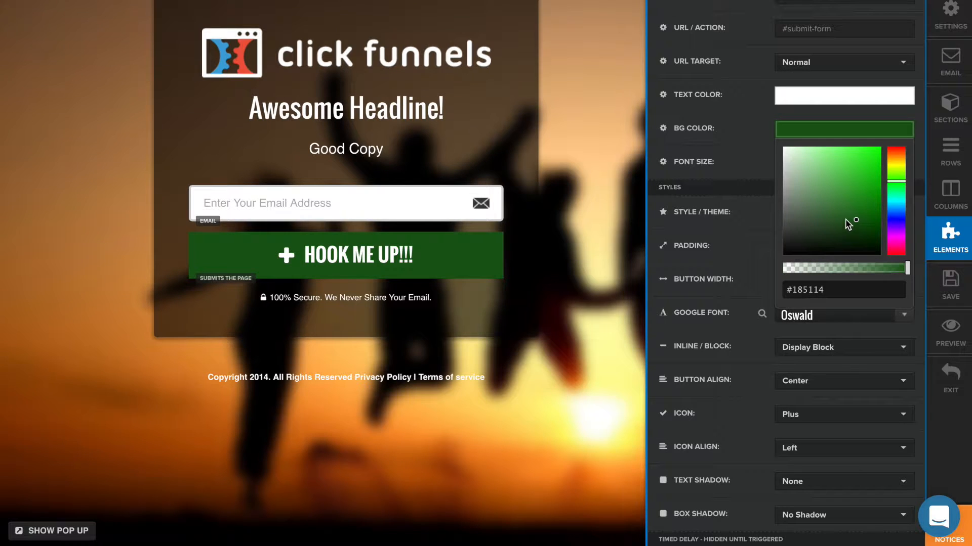
pyautogui.click(862, 209)
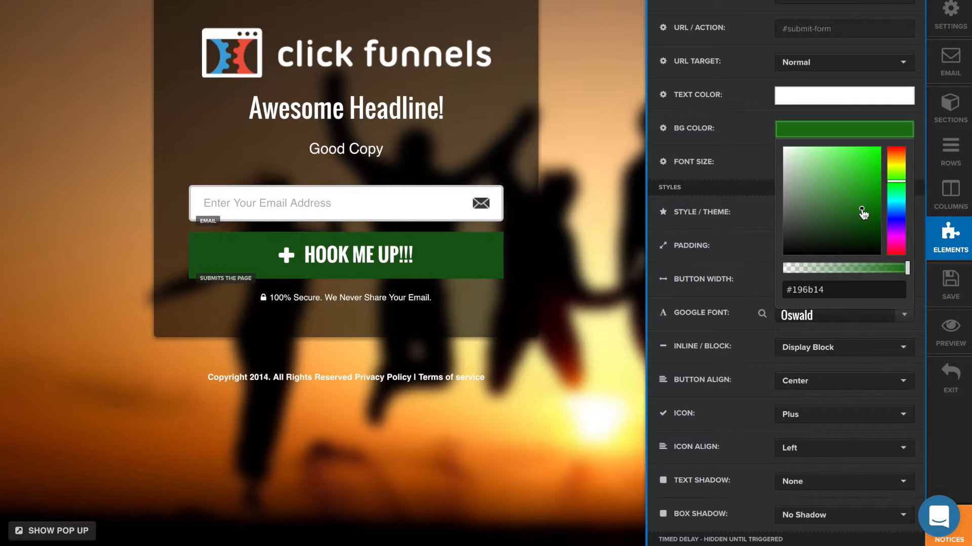
# Step: Set the submit button's background color to a medium blue and leave the button's settings
pyautogui.click(899, 210)
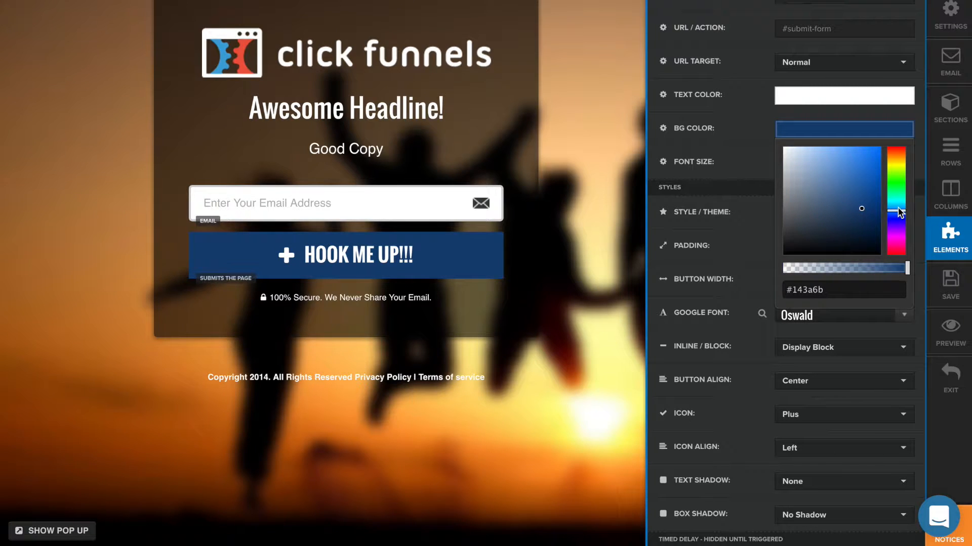
pyautogui.click(867, 174)
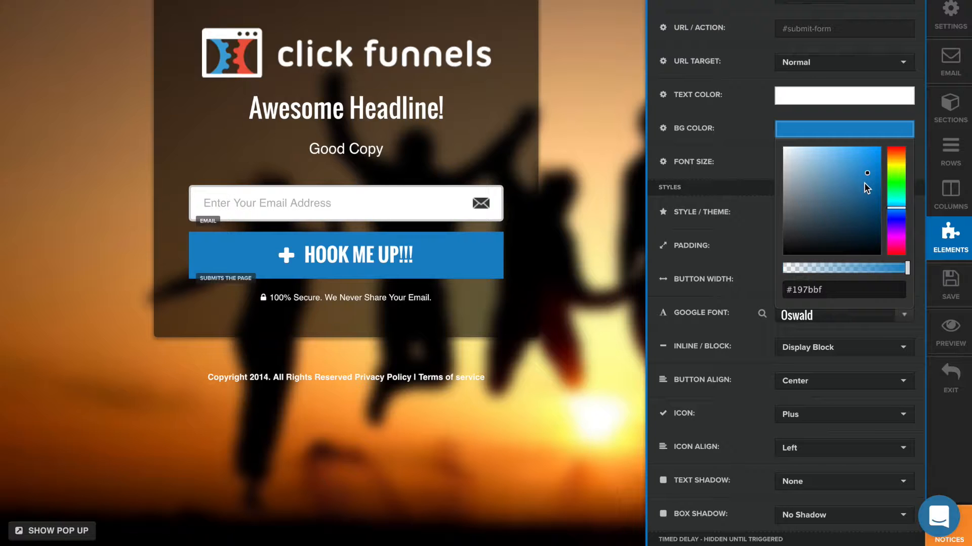
pyautogui.click(864, 183)
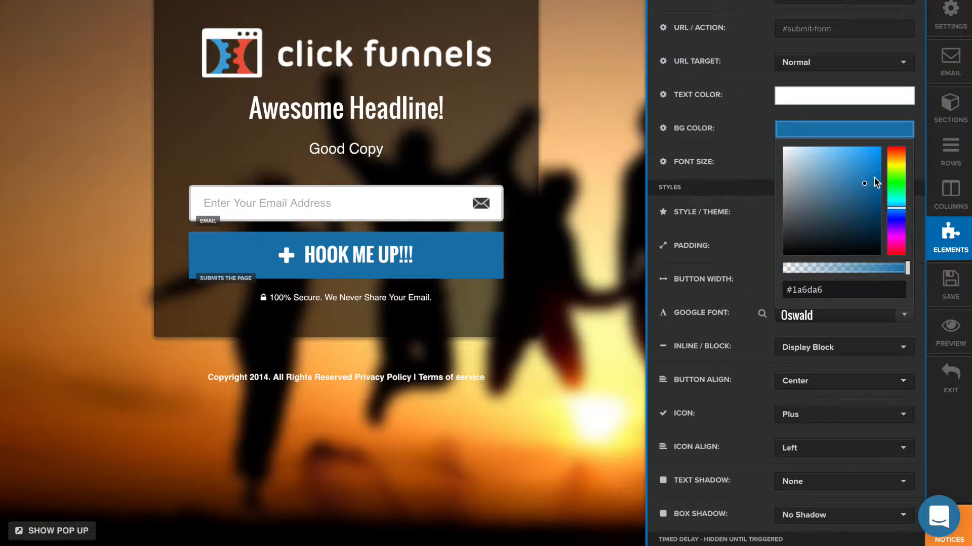
pyautogui.click(868, 178)
pyautogui.click(579, 407)
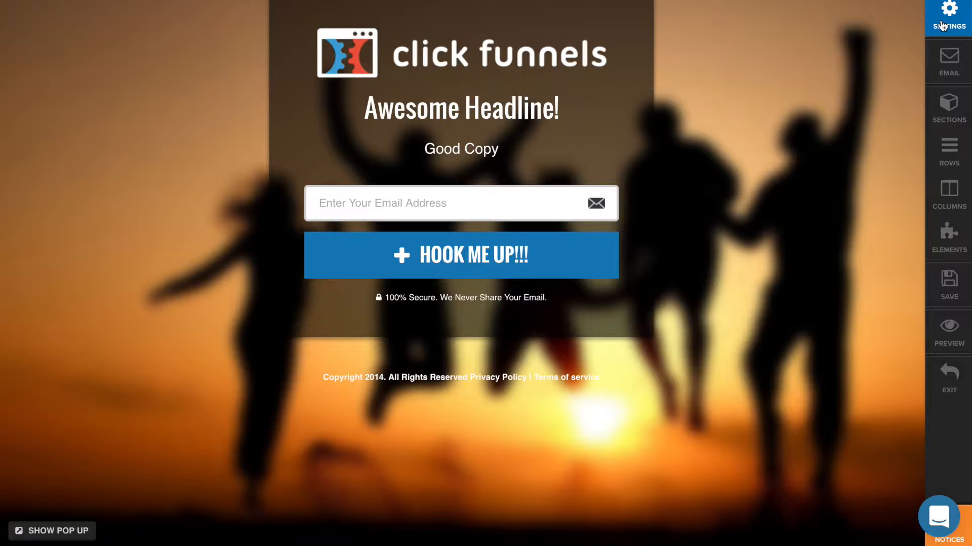
# Step: Replace the page's background image with the sandy beach and palm trees photo
pyautogui.click(942, 26)
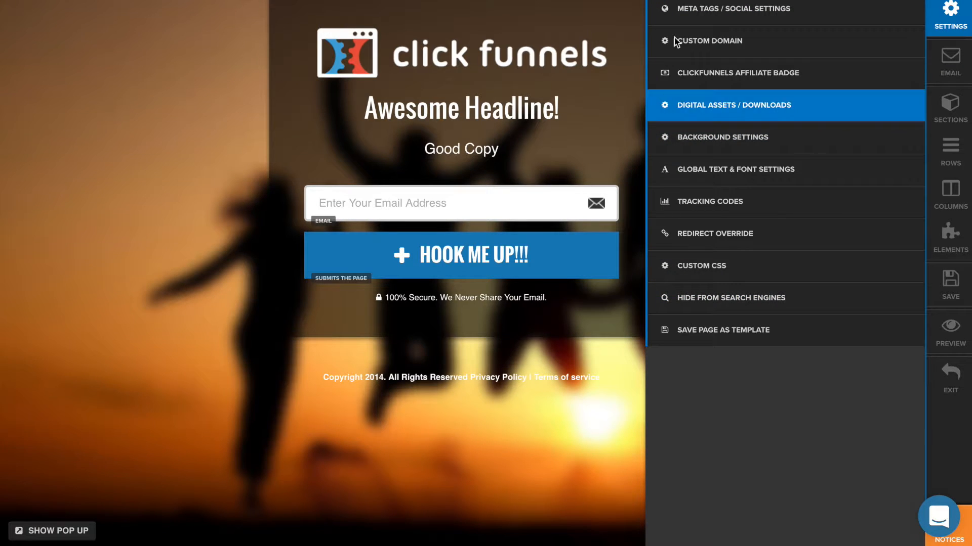
pyautogui.click(716, 141)
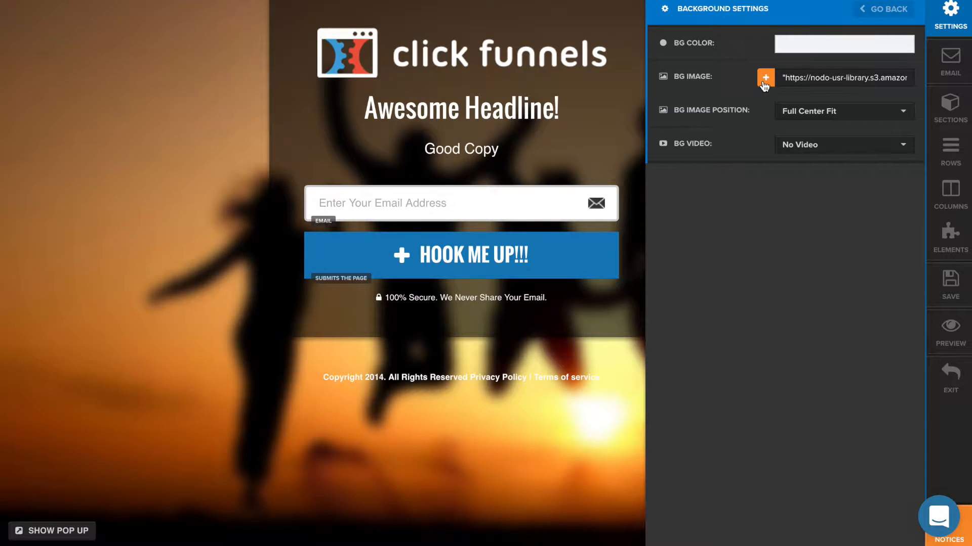
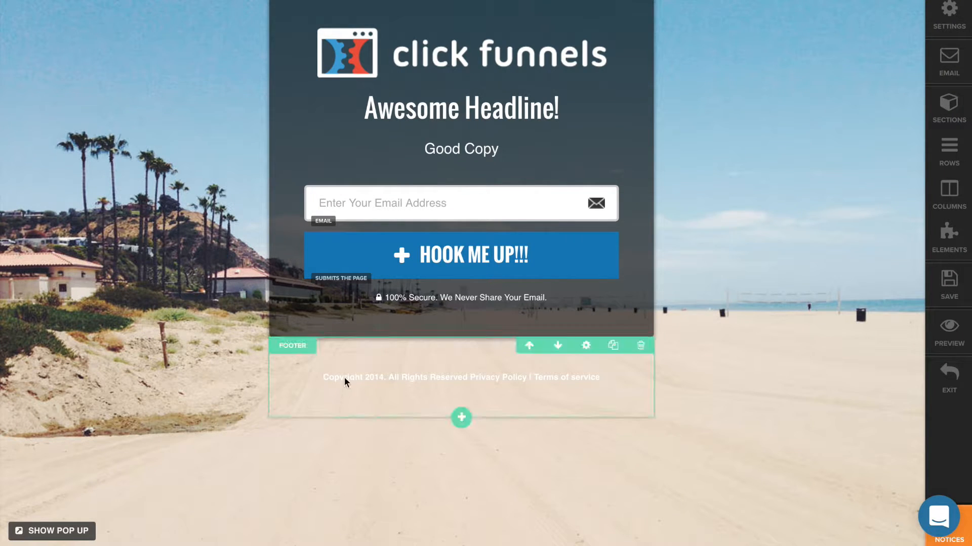
# Step: Change the copyright year in the footer text to 2016
pyautogui.click(368, 377)
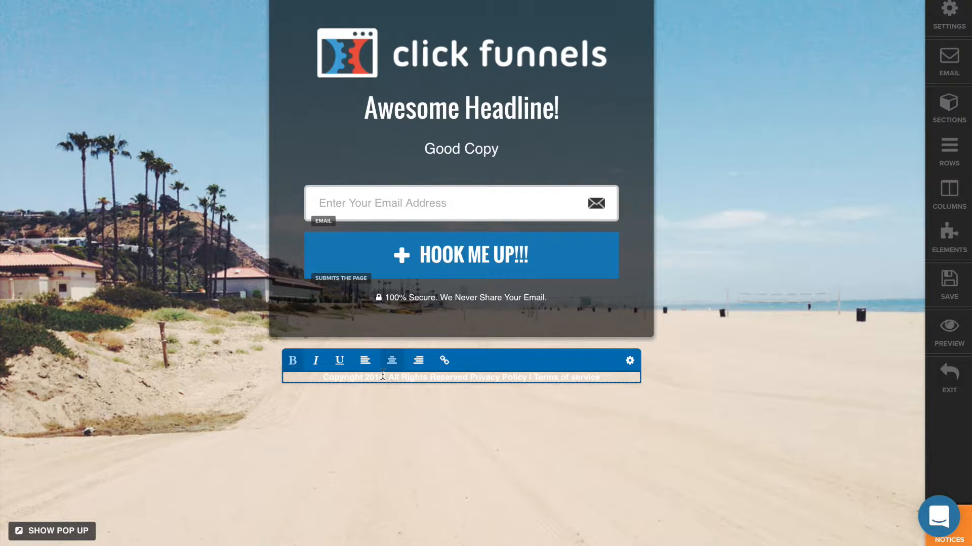
pyautogui.click(385, 377)
pyautogui.press('BackSpace')
pyautogui.write('6')
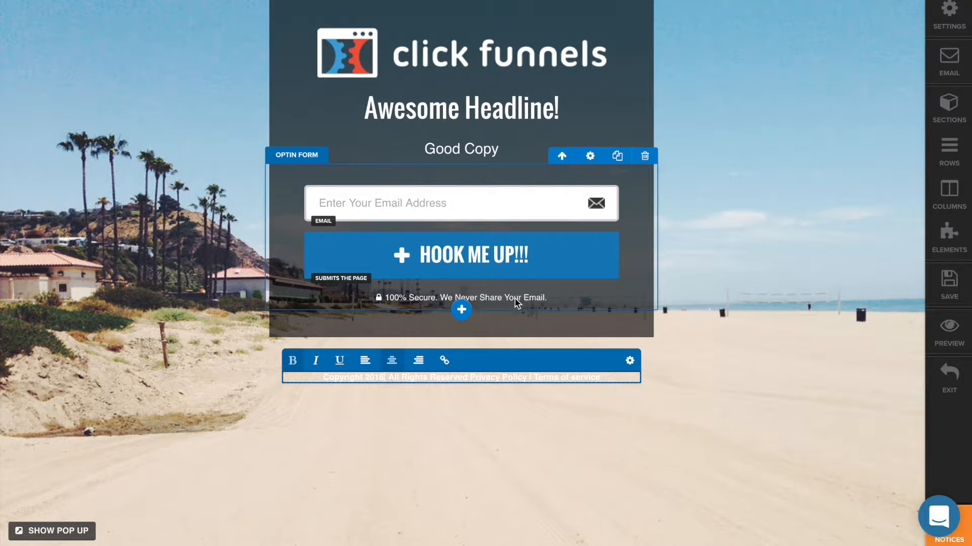
pyautogui.click(201, 495)
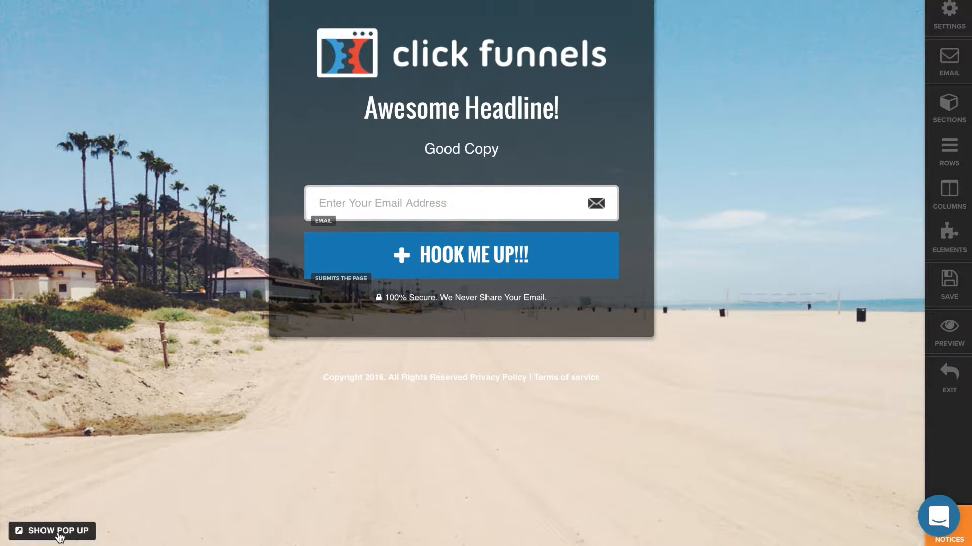
# Step: Show the page's pop-up, add a 1 column row to it and place a Social Shares element inside
pyautogui.click(58, 533)
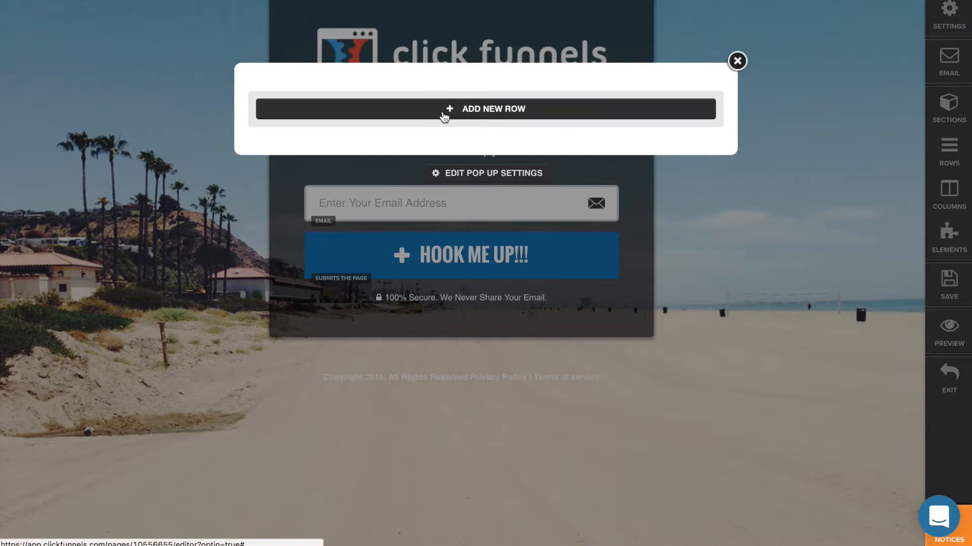
pyautogui.click(445, 116)
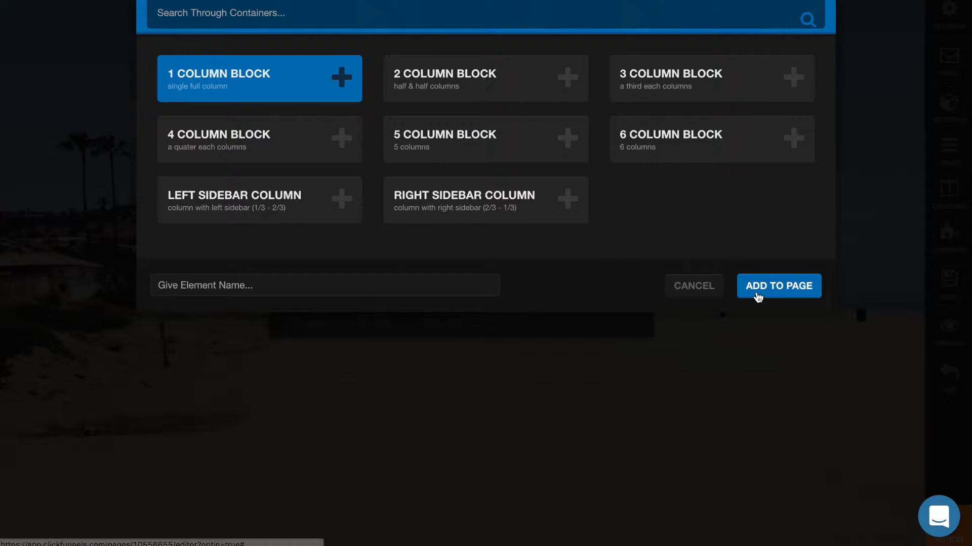
pyautogui.click(759, 288)
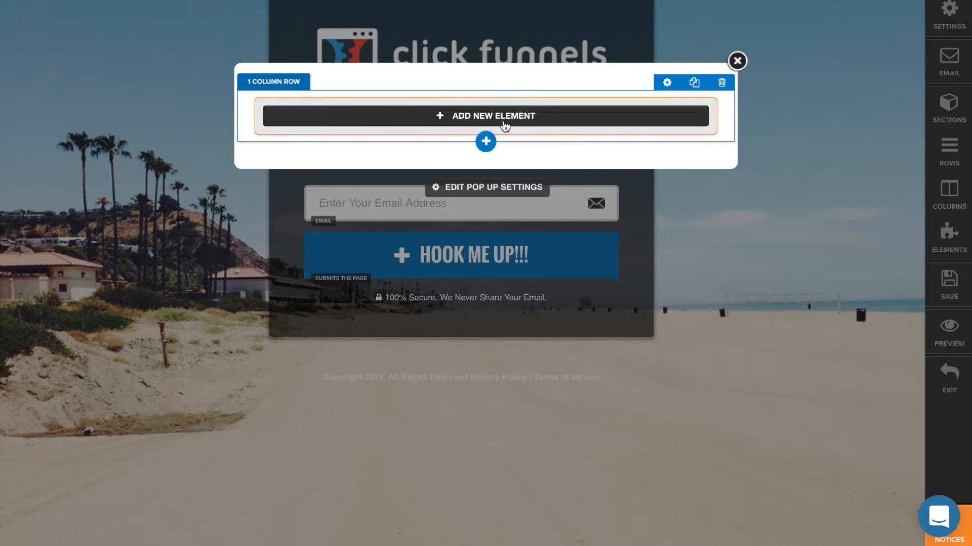
pyautogui.click(501, 117)
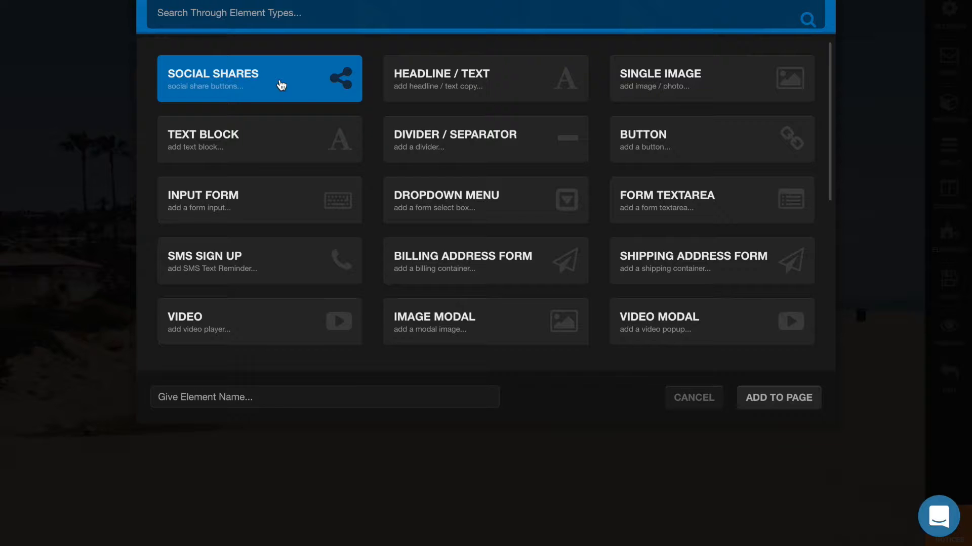
pyautogui.click(785, 400)
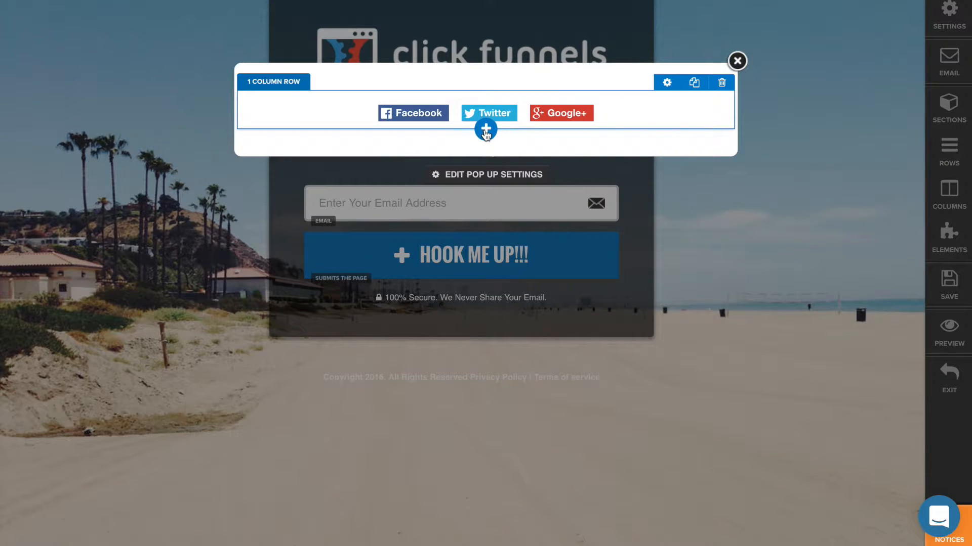
pyautogui.click(486, 129)
pyautogui.click(317, 89)
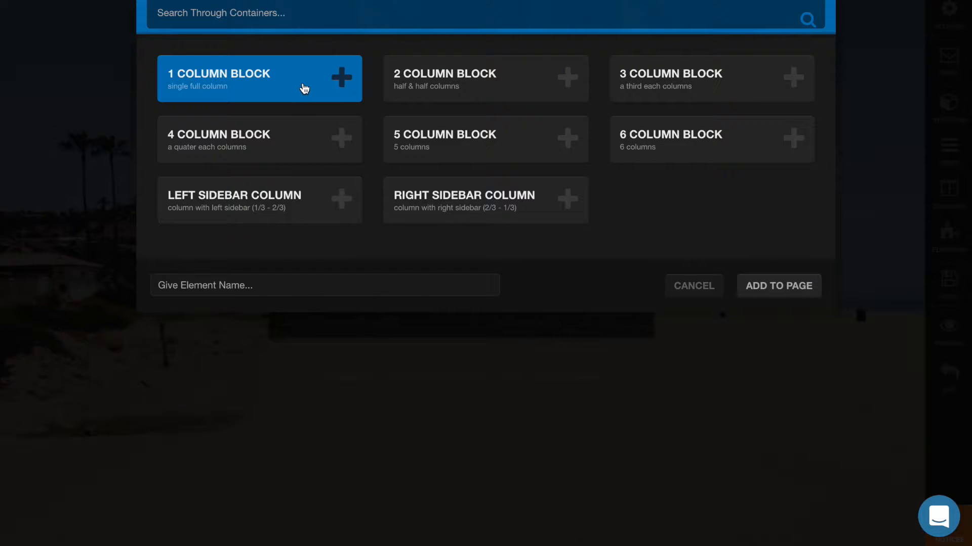
pyautogui.click(691, 285)
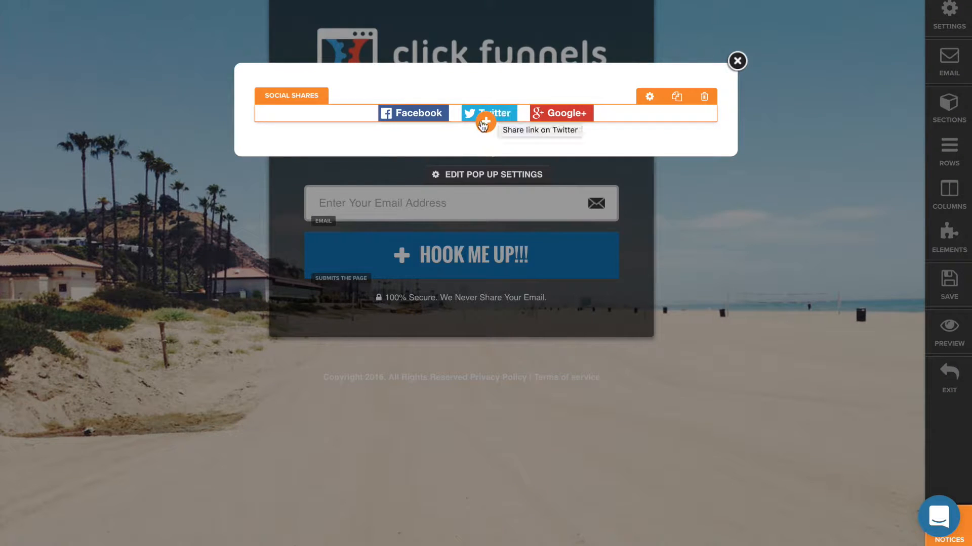
# Step: Add a Headline / Text element beneath the social share buttons in the pop-up
pyautogui.click(484, 127)
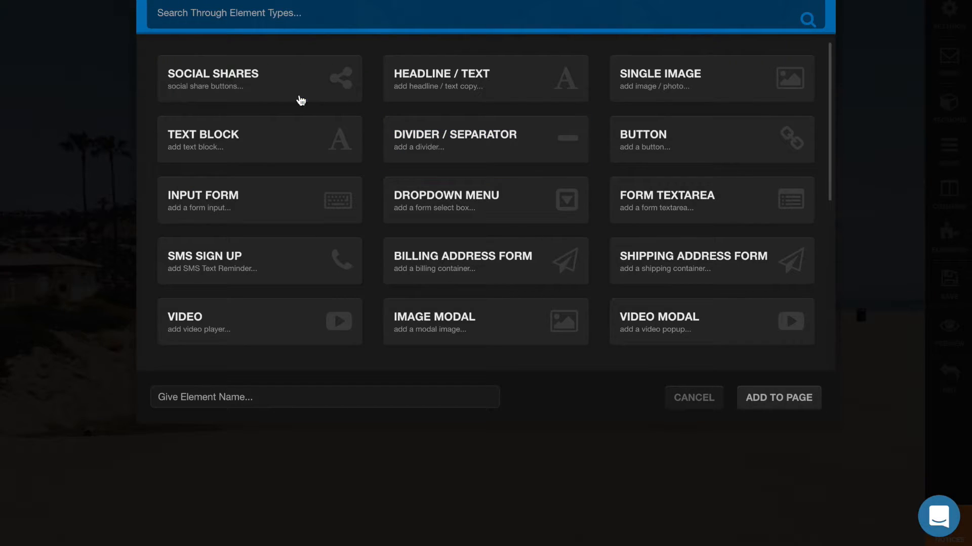
pyautogui.click(271, 134)
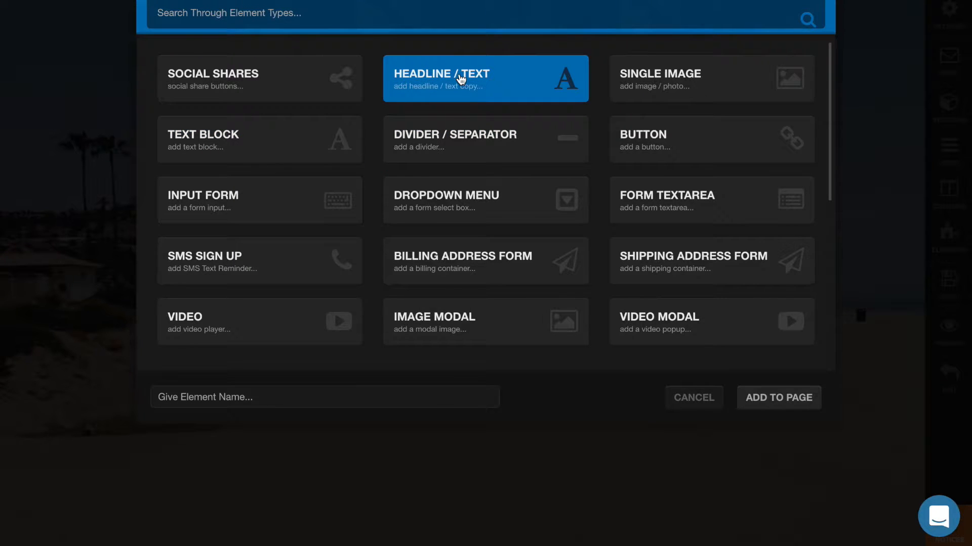
pyautogui.click(461, 80)
pyautogui.click(756, 402)
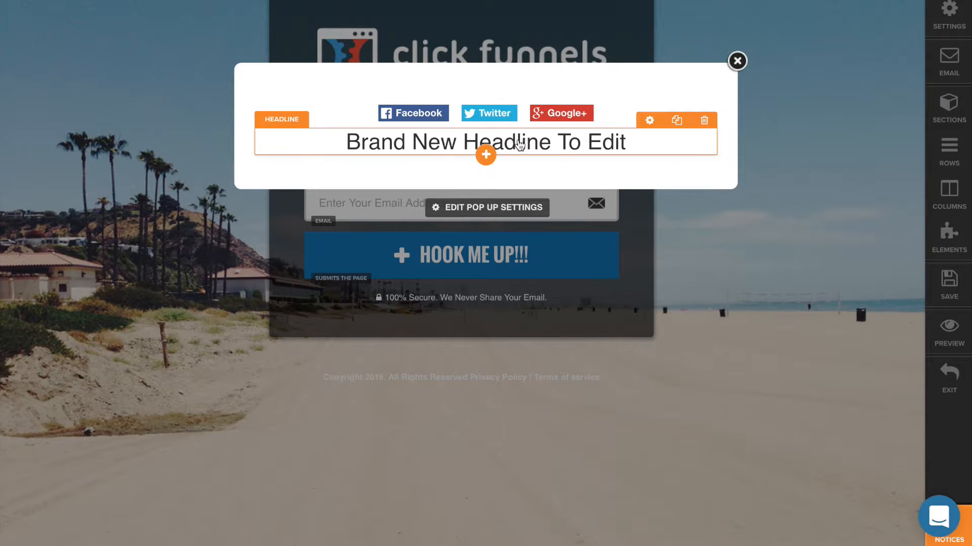
# Step: Add a Button element beneath the headline in the pop-up
pyautogui.click(486, 161)
pyautogui.click(490, 158)
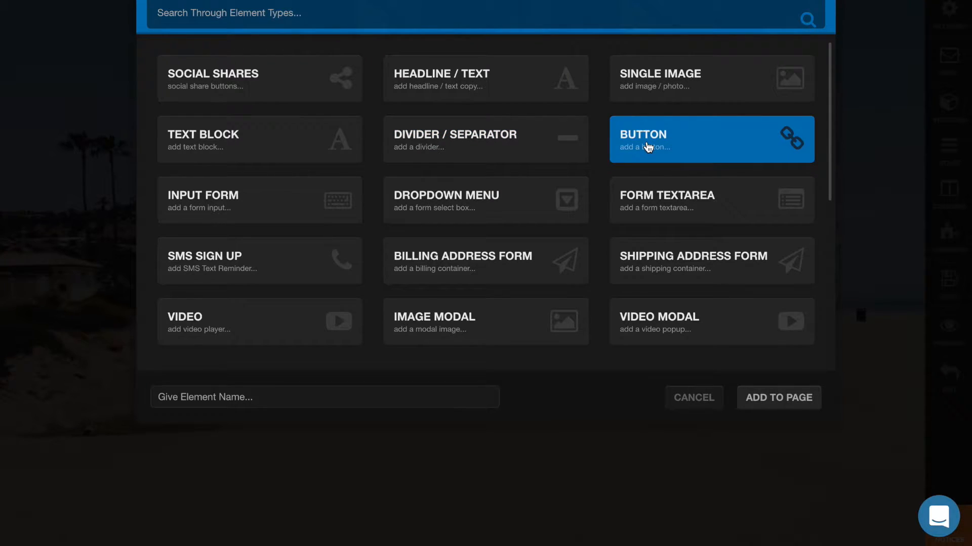
pyautogui.click(649, 147)
pyautogui.click(775, 398)
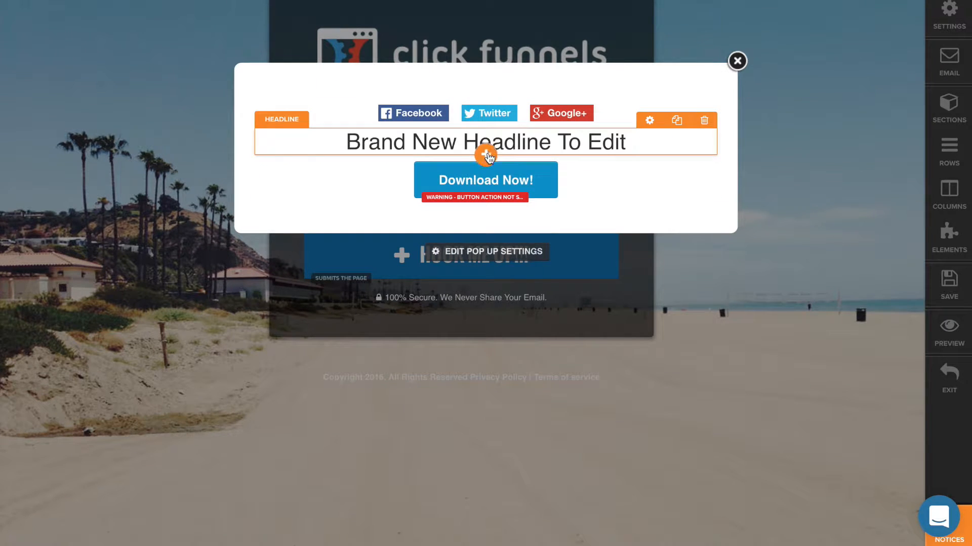
# Step: Look through the element types and add an Input Form between the pop-up's headline and button
pyautogui.click(486, 155)
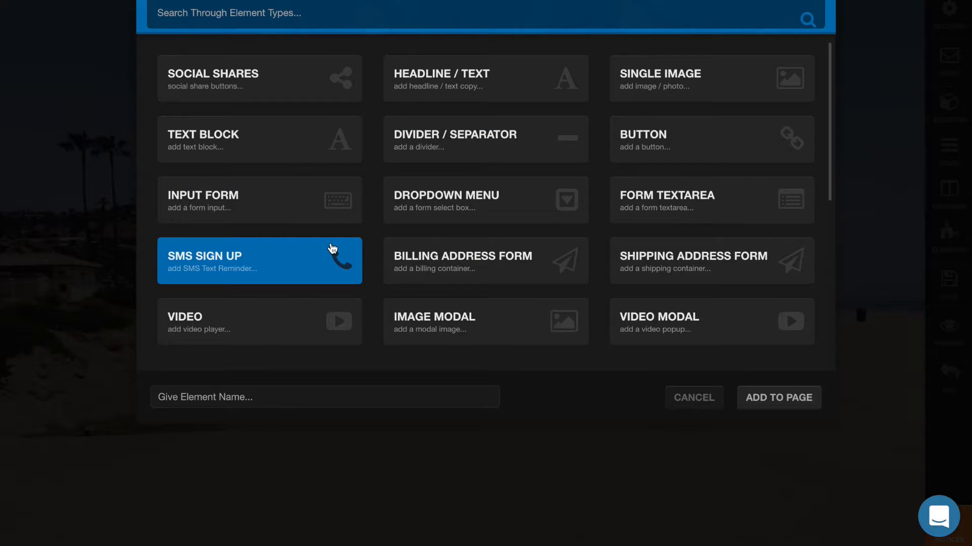
pyautogui.scroll(-6, 332, 249)
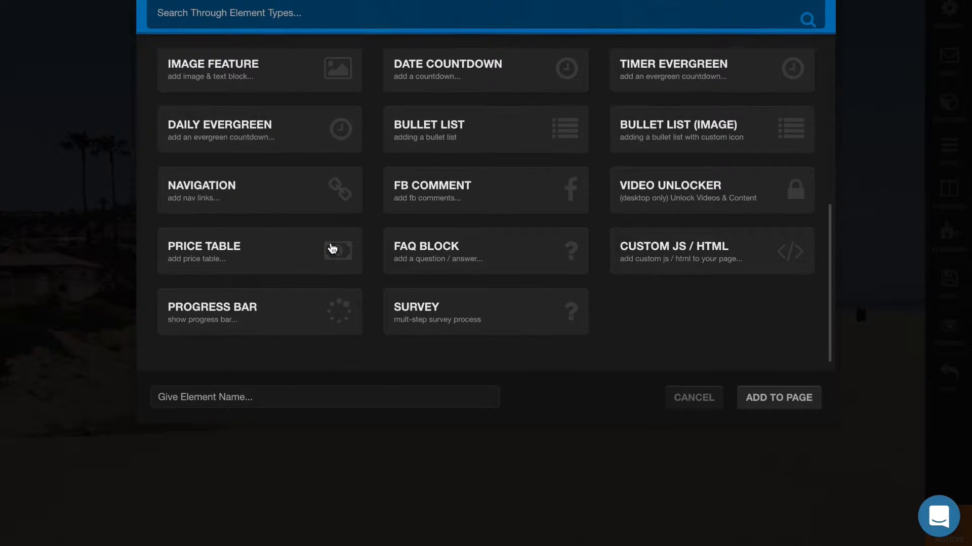
pyautogui.scroll(5, 332, 249)
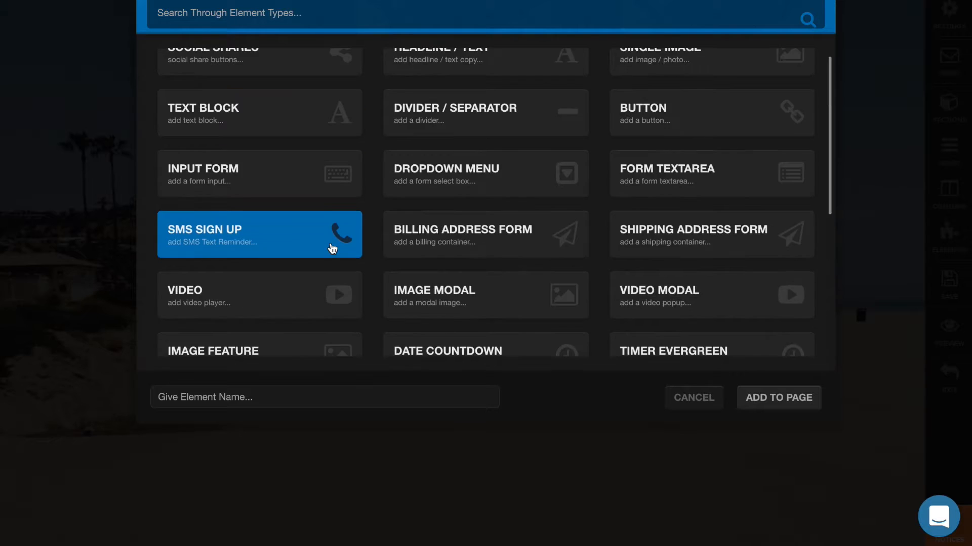
pyautogui.scroll(1, 332, 249)
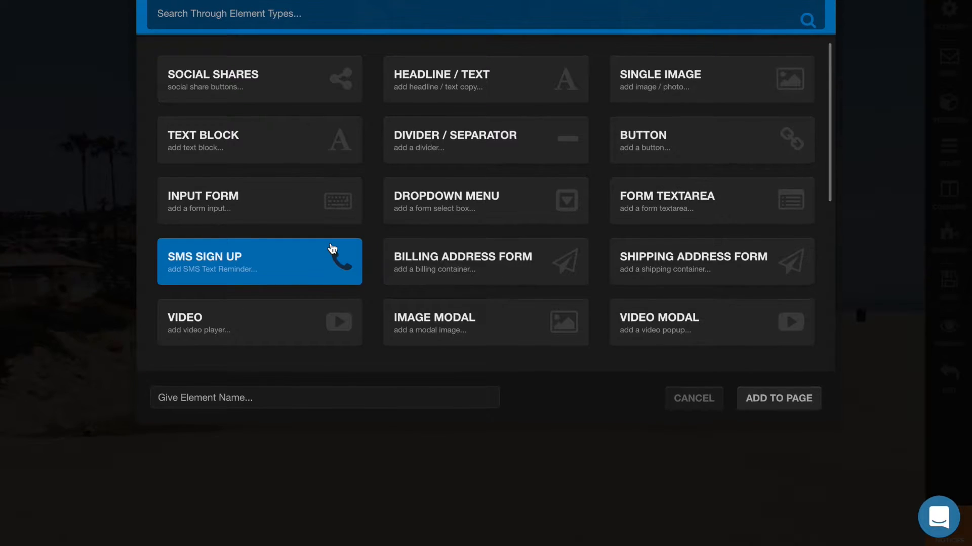
pyautogui.click(222, 204)
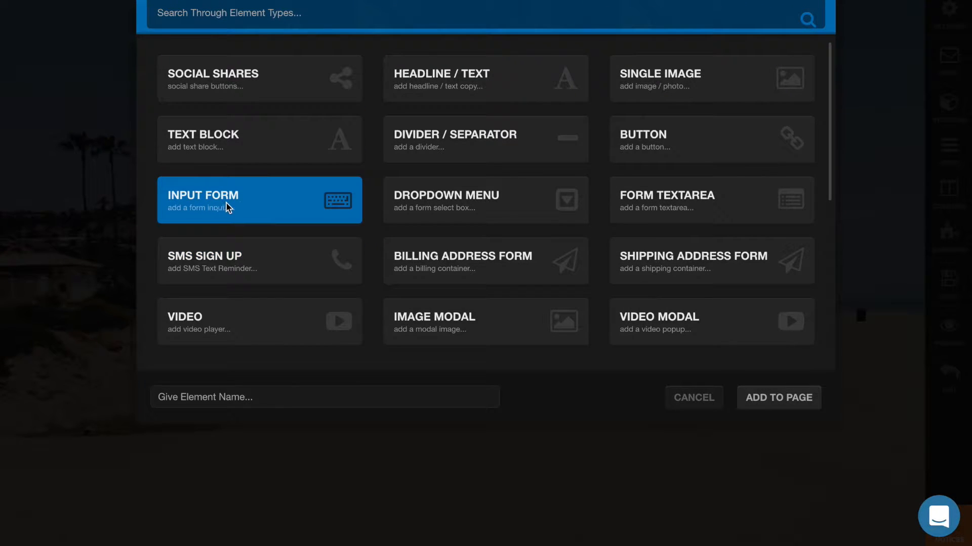
pyautogui.click(775, 402)
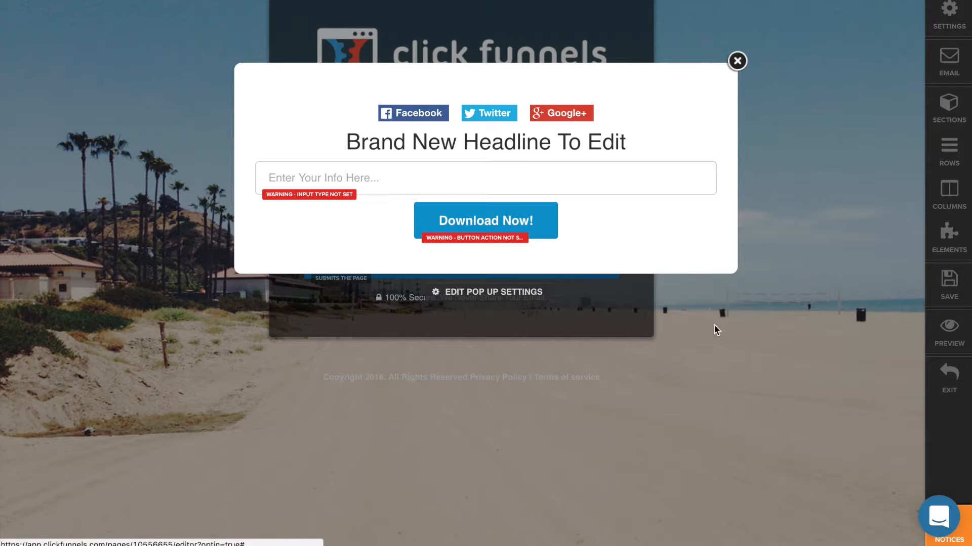
# Step: Make the pop-up's input form a required field
pyautogui.click(348, 196)
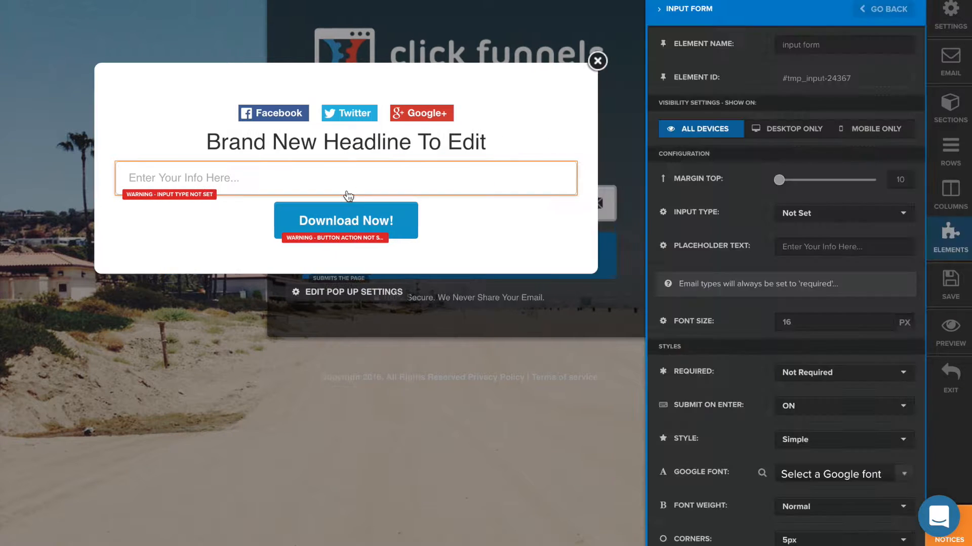
pyautogui.click(843, 377)
pyautogui.click(814, 413)
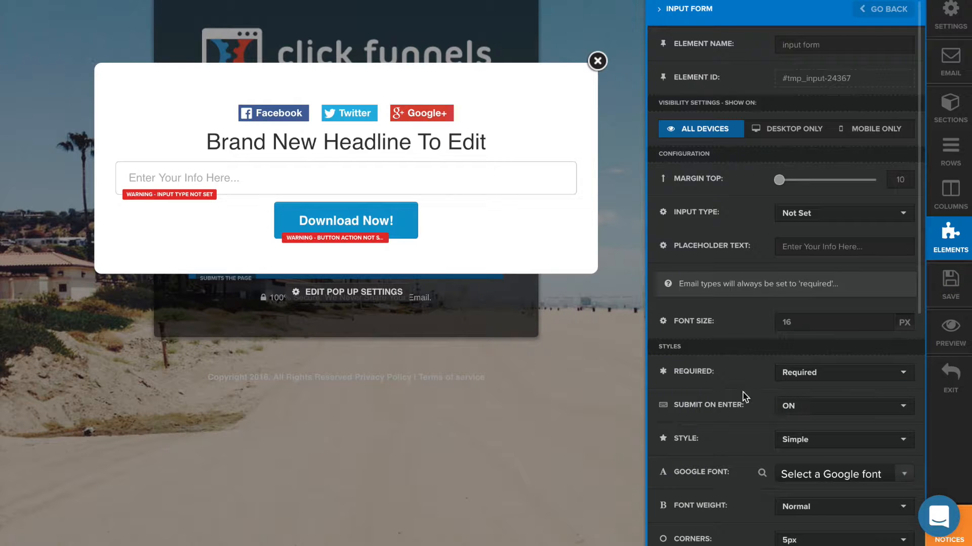
# Step: Review the pop-up input form's settings and set its icon to Email Icon
pyautogui.scroll(-7, 744, 396)
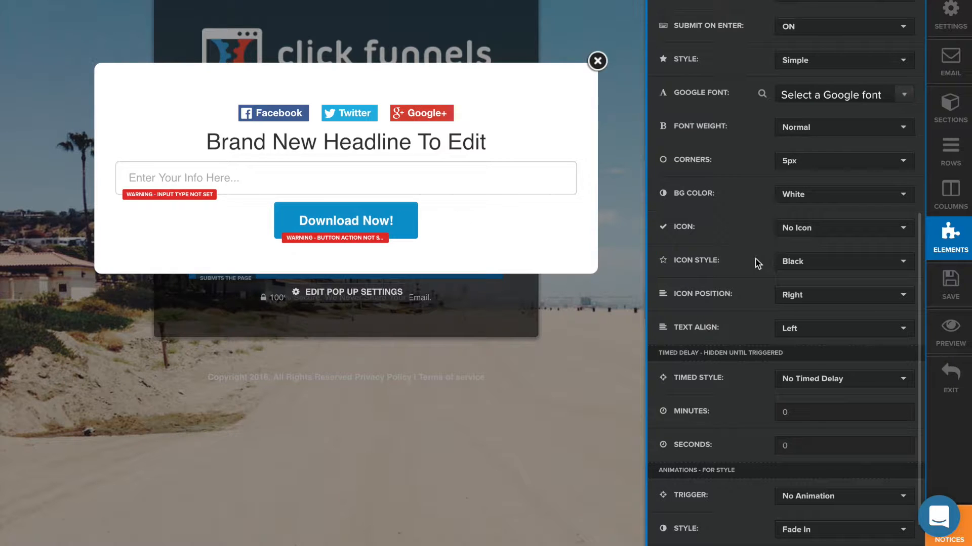
pyautogui.scroll(8, 770, 309)
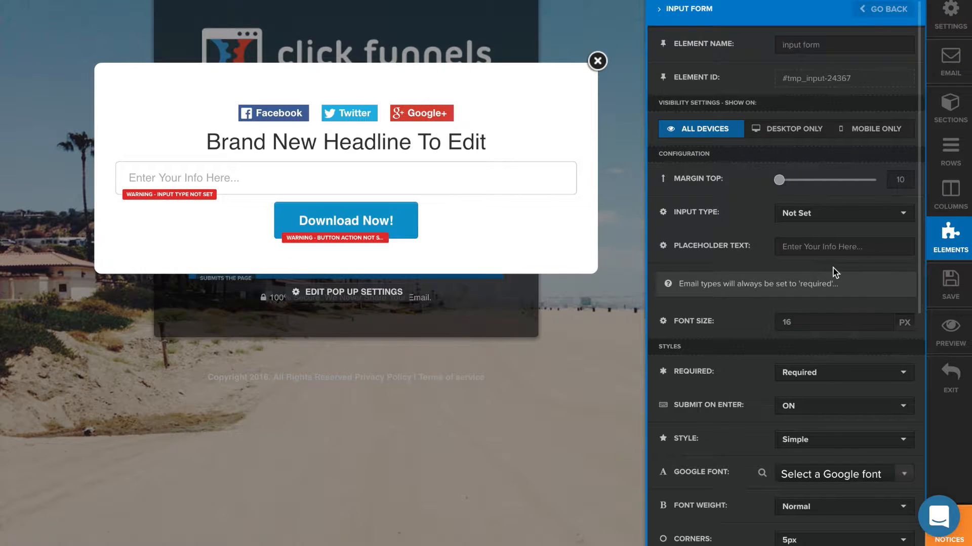
pyautogui.click(794, 252)
pyautogui.scroll(-5, 750, 261)
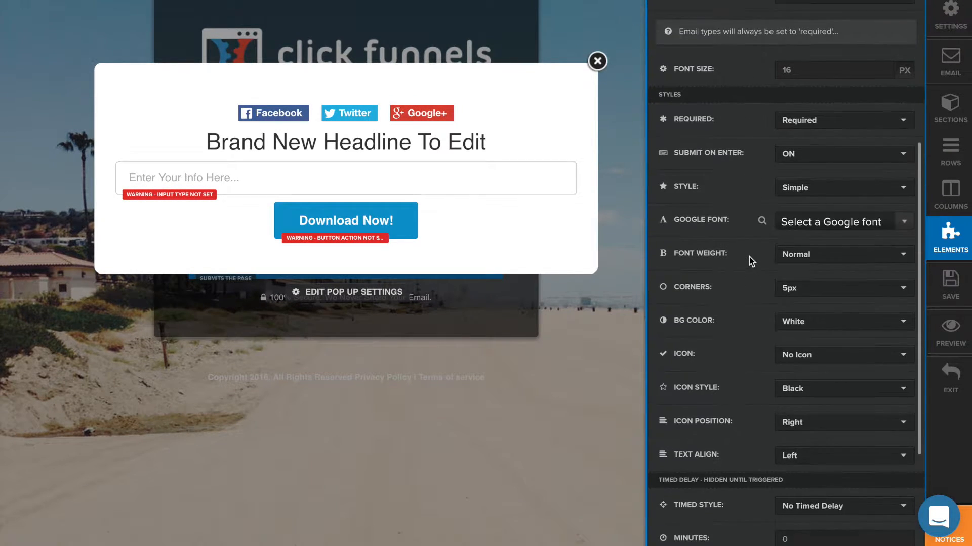
pyautogui.scroll(-2, 751, 261)
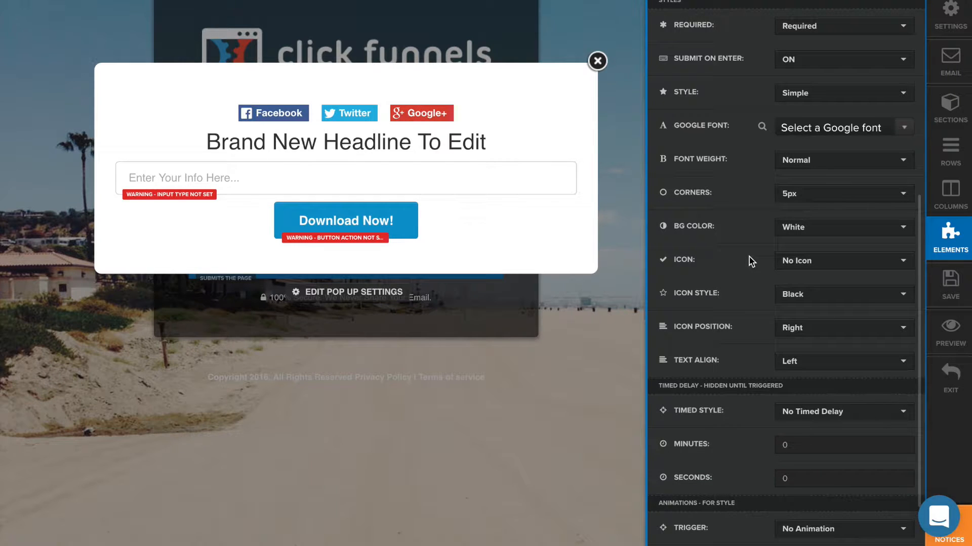
pyautogui.click(829, 268)
pyautogui.click(812, 303)
# Step: Review the pop-up input form's styling settings, including the available field styles
pyautogui.scroll(-2, 757, 285)
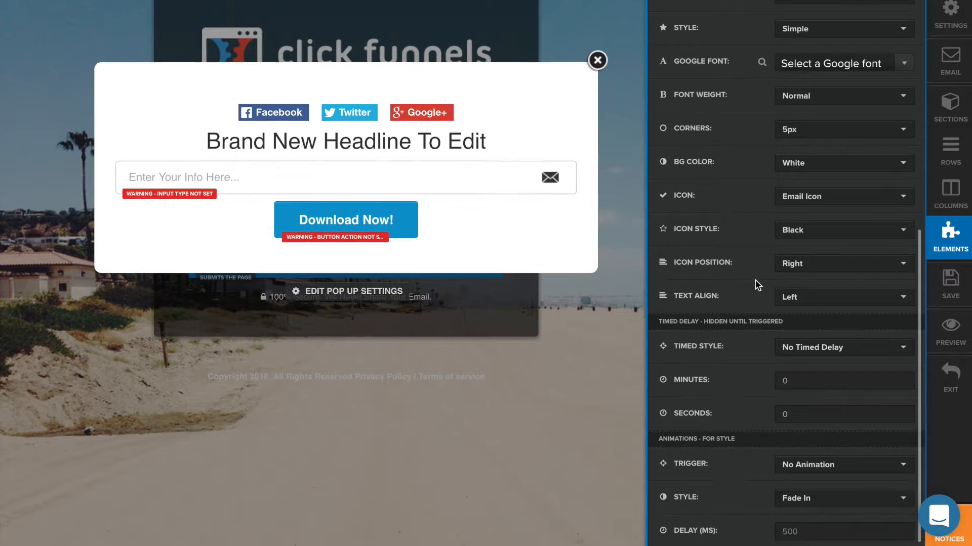
pyautogui.scroll(1, 757, 376)
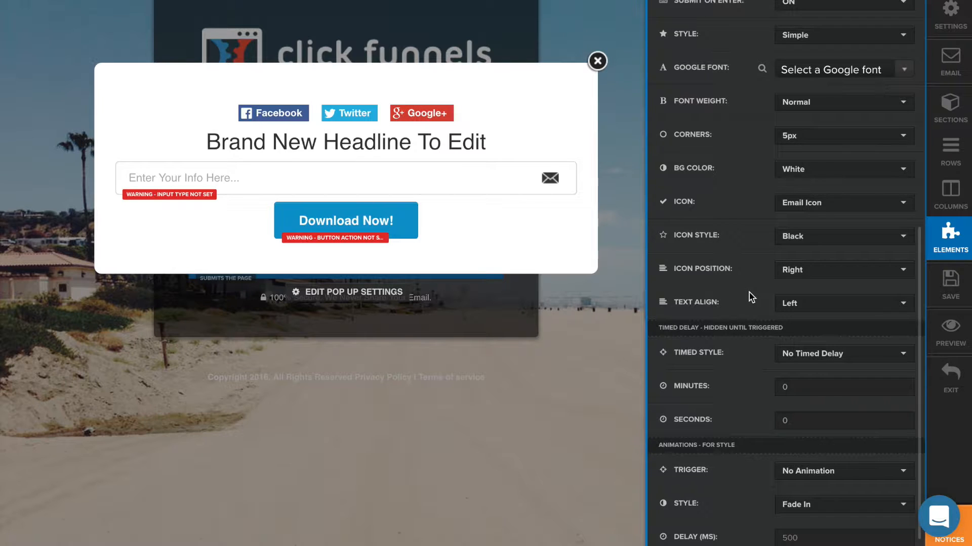
pyautogui.scroll(2, 750, 297)
pyautogui.scroll(4, 751, 297)
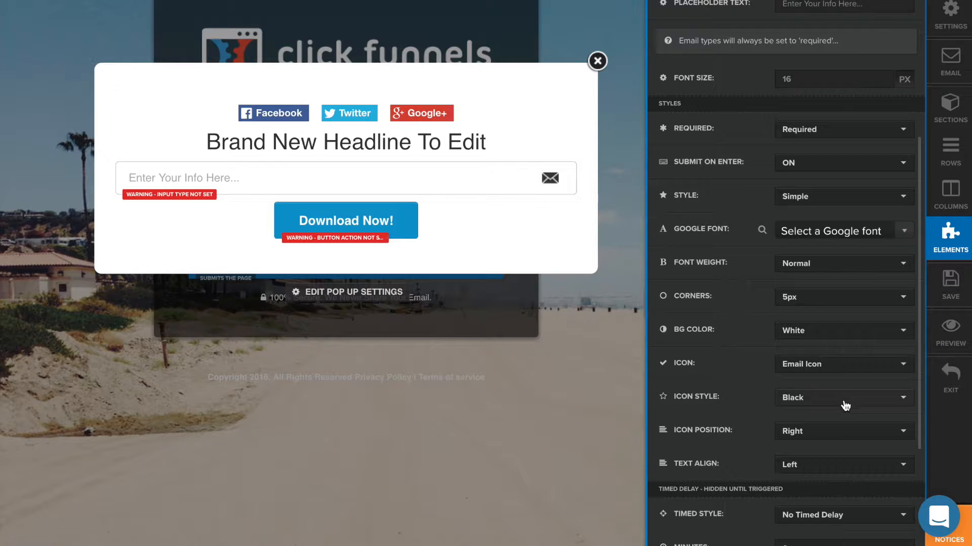
pyautogui.scroll(3, 754, 227)
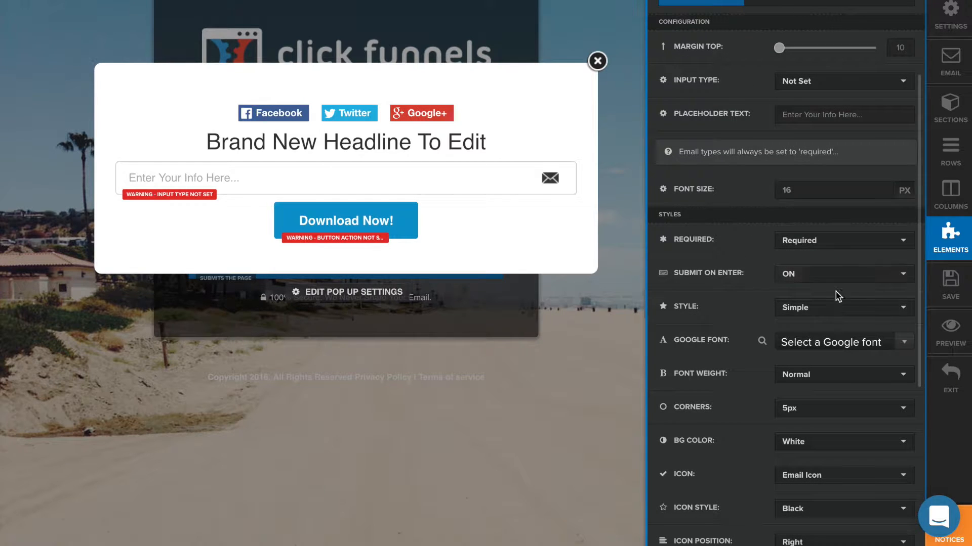
pyautogui.click(838, 311)
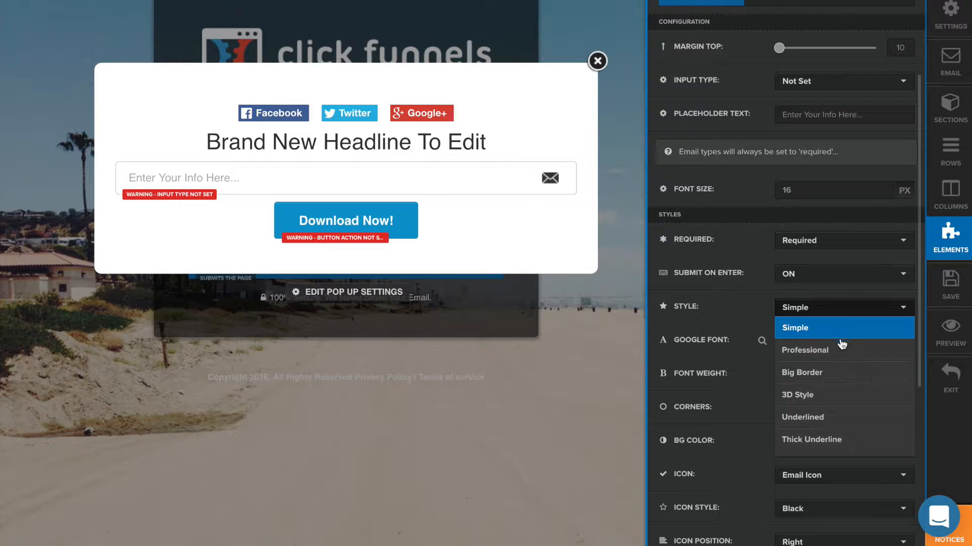
pyautogui.click(734, 294)
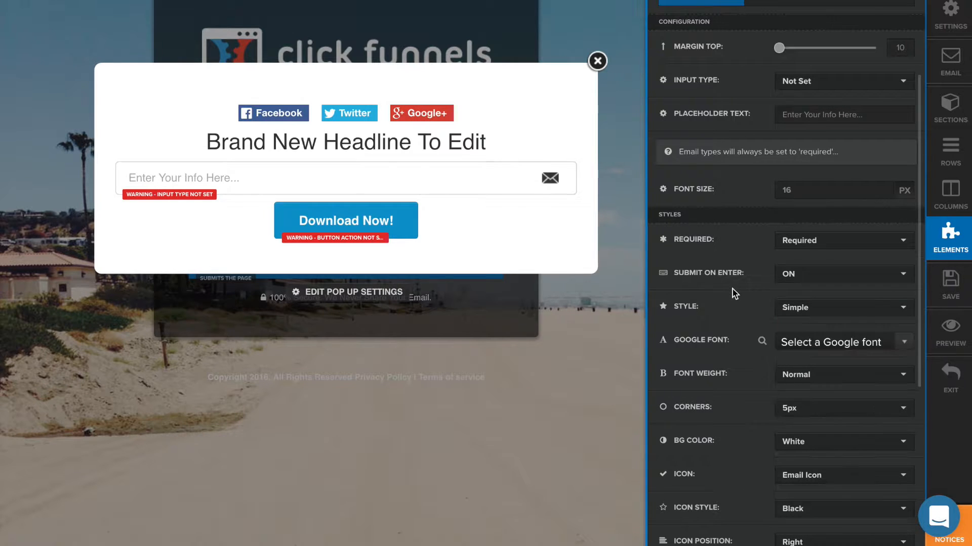
pyautogui.scroll(-1, 743, 322)
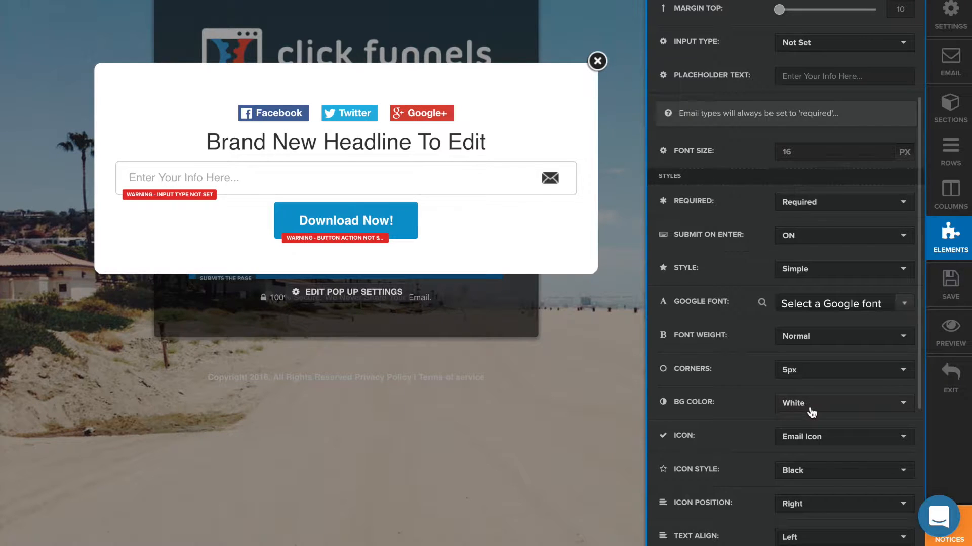
pyautogui.scroll(-3, 811, 412)
# Step: Set the pop-up input form's input type to Email Address
pyautogui.scroll(5, 811, 413)
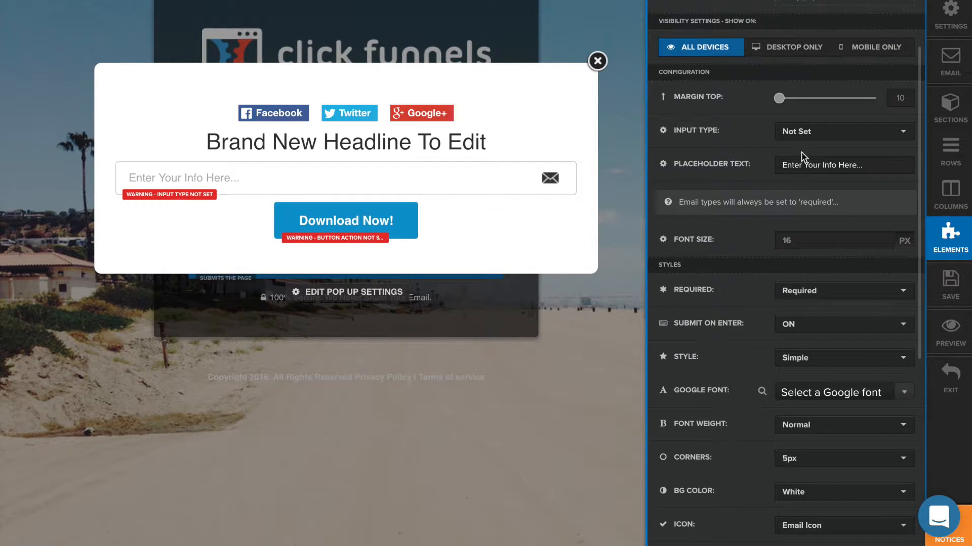
pyautogui.click(827, 139)
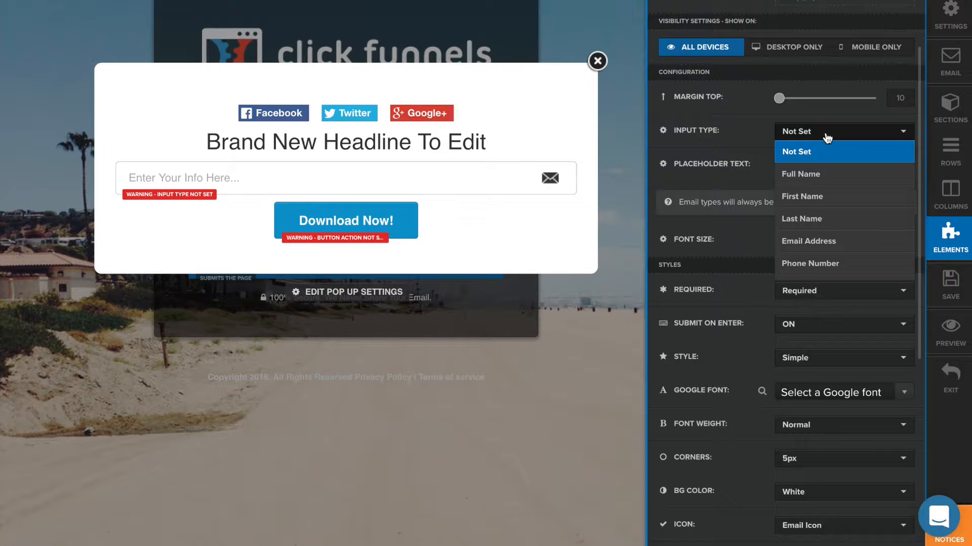
pyautogui.click(820, 243)
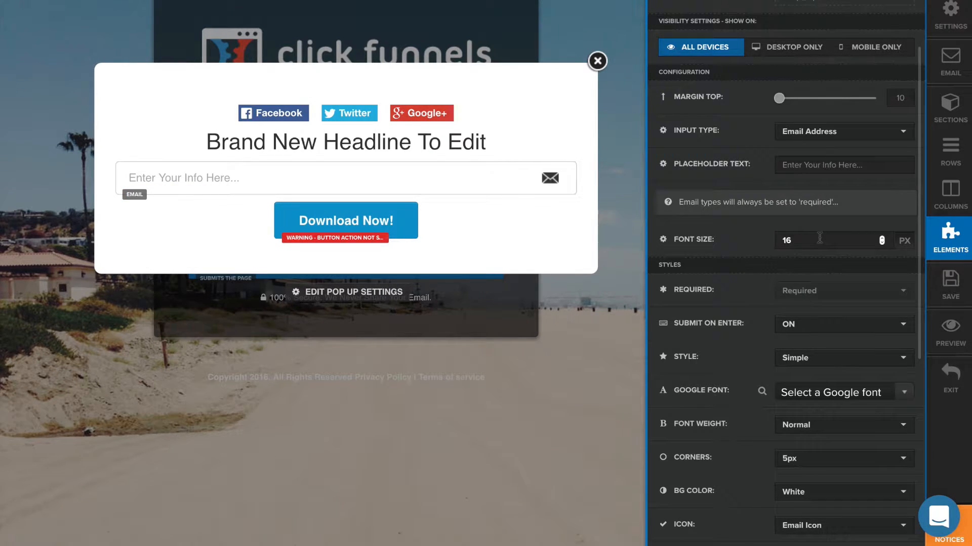
# Step: Set the pop-up's Download Now! button URL / Action to #submit-form
pyautogui.click(348, 239)
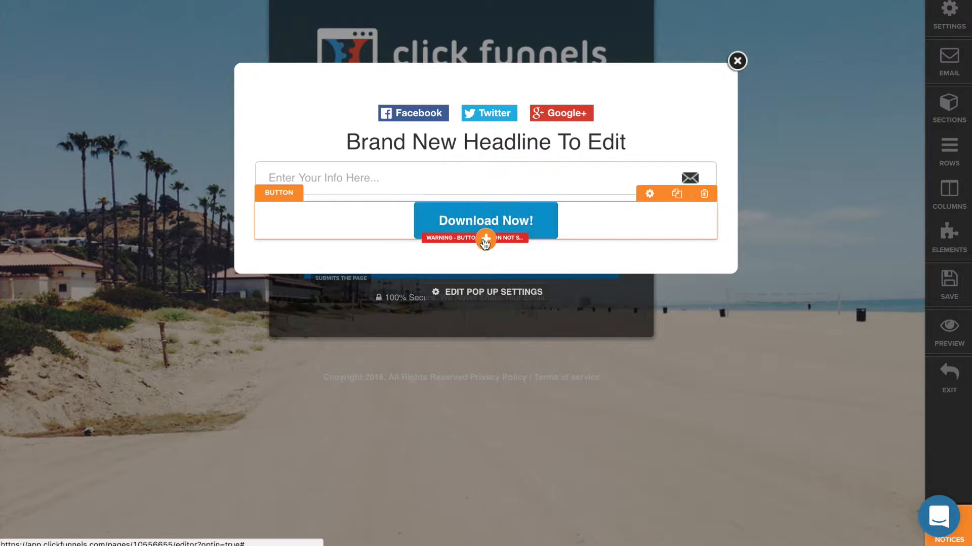
pyautogui.click(457, 225)
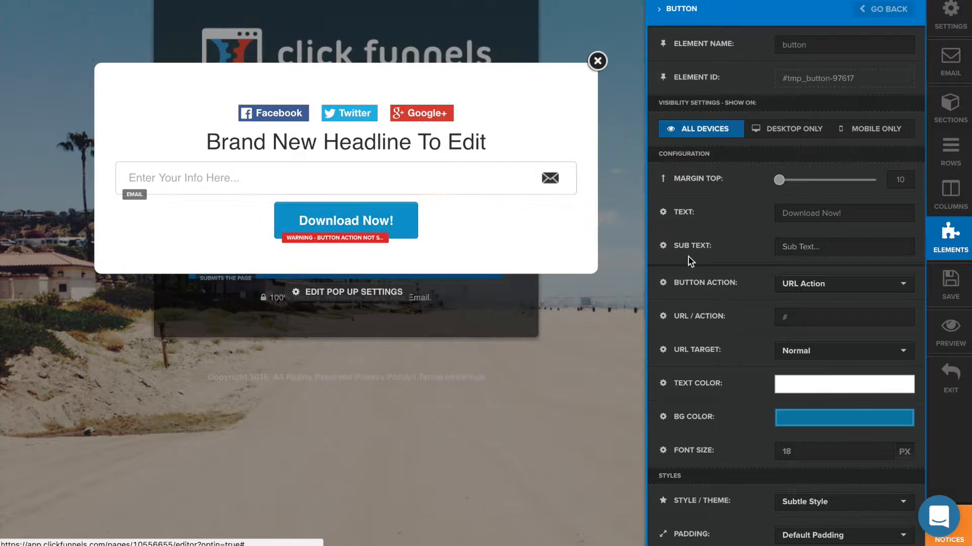
pyautogui.click(803, 321)
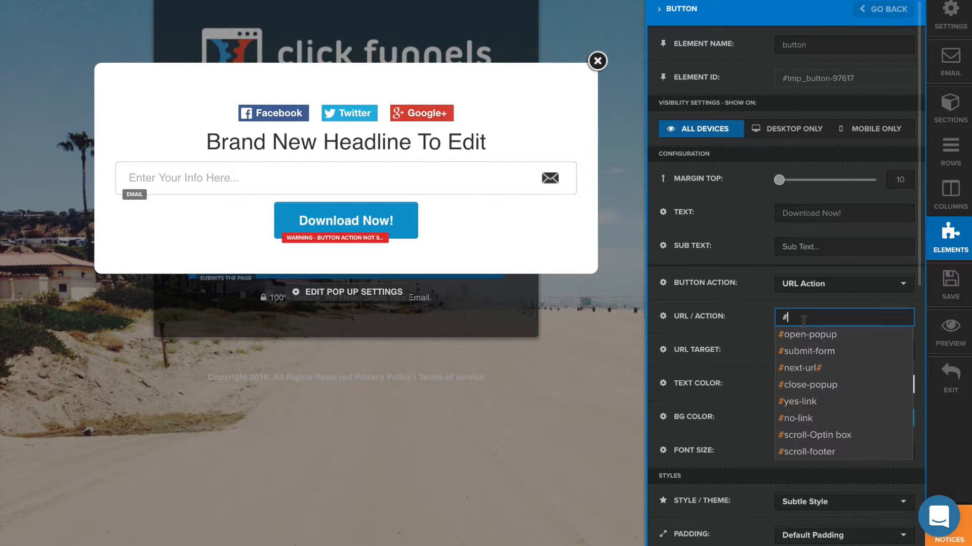
pyautogui.click(803, 351)
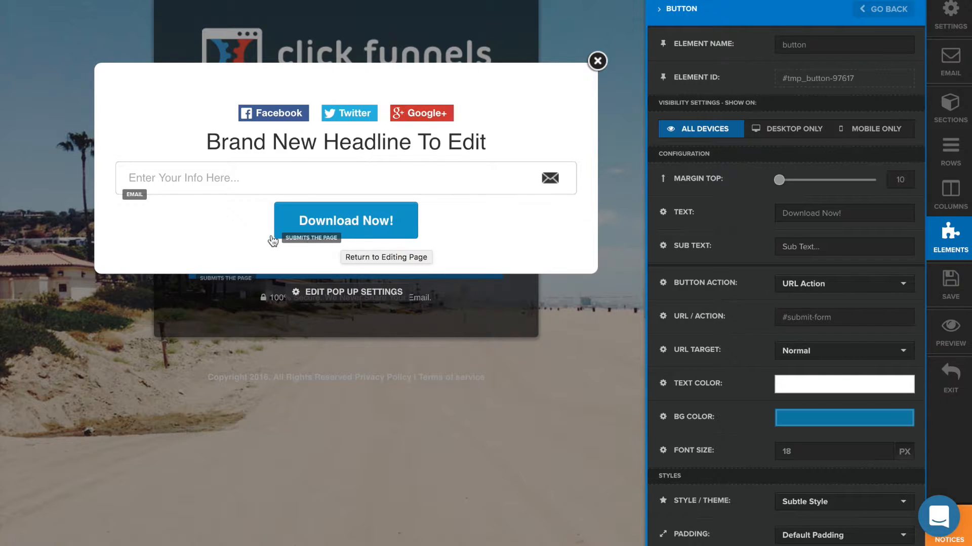
pyautogui.click(439, 235)
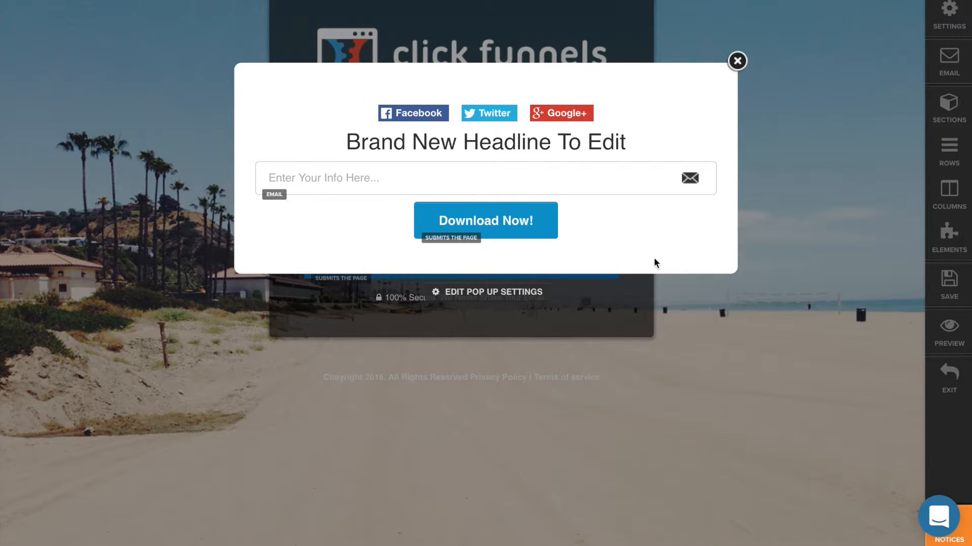
# Step: Open the pop-up's Social Shares element and examine its share URL and Twitter settings
pyautogui.click(563, 120)
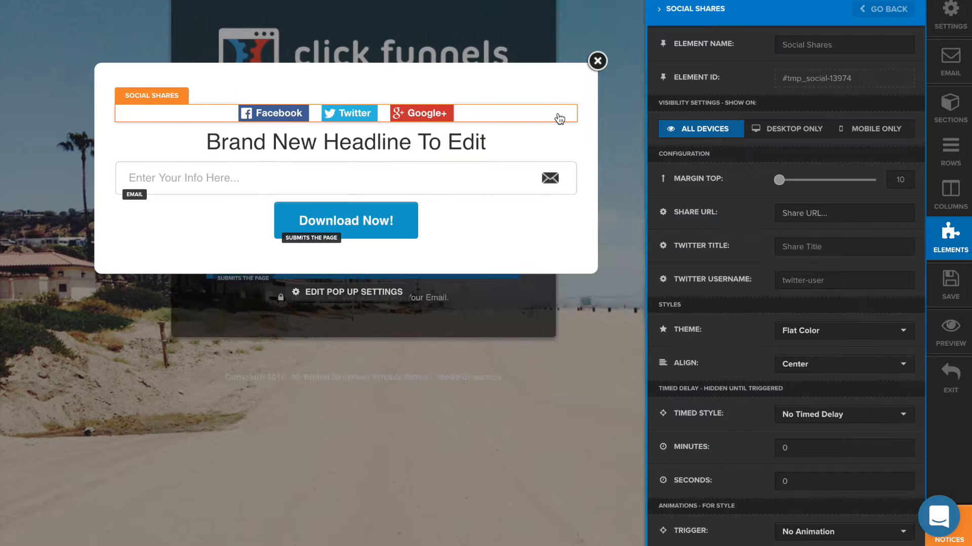
pyautogui.click(834, 214)
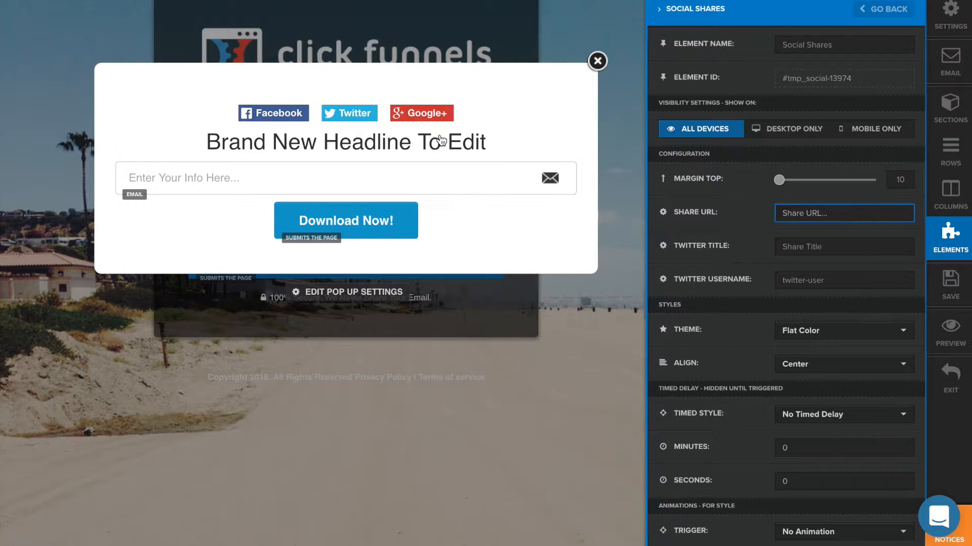
pyautogui.click(592, 28)
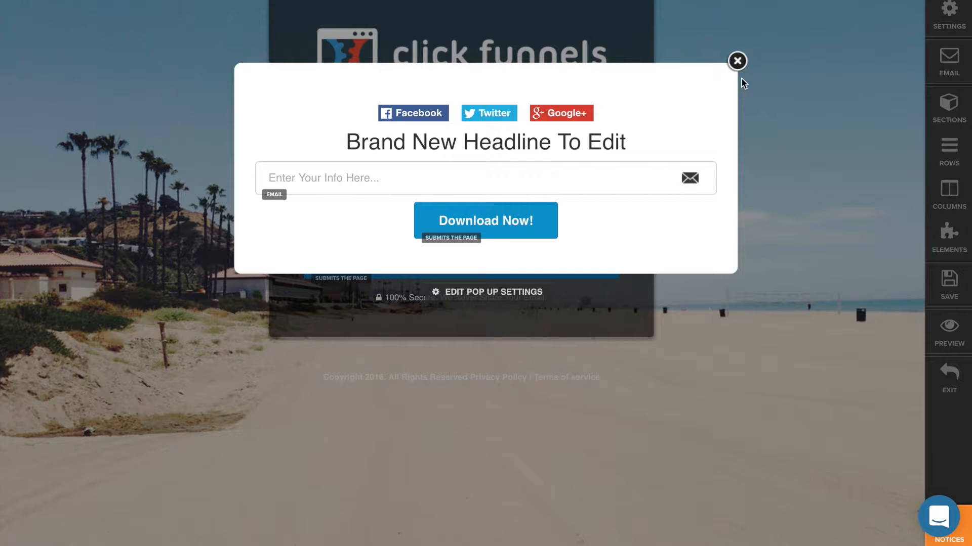
# Step: Close the pop-up, then save and preview the Optin page
pyautogui.click(738, 62)
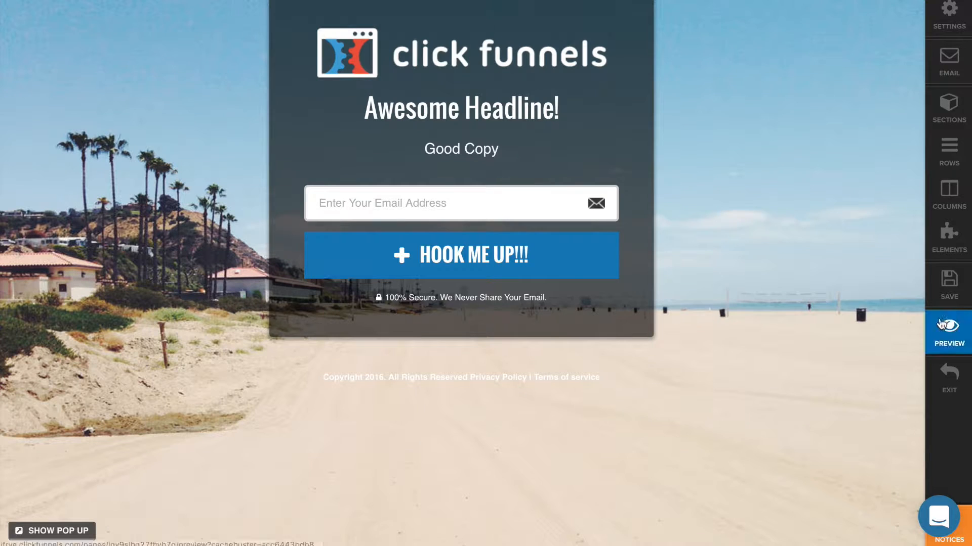
pyautogui.click(948, 292)
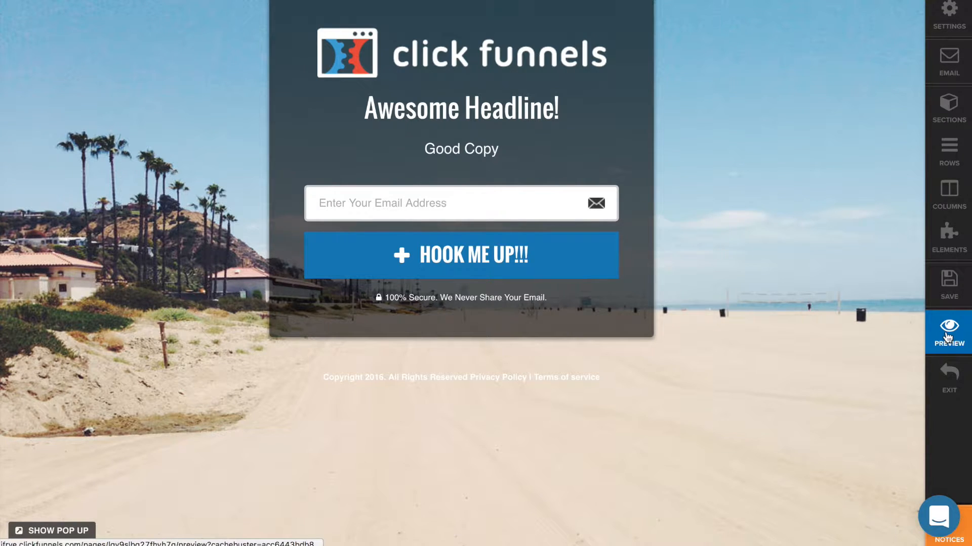
pyautogui.click(948, 334)
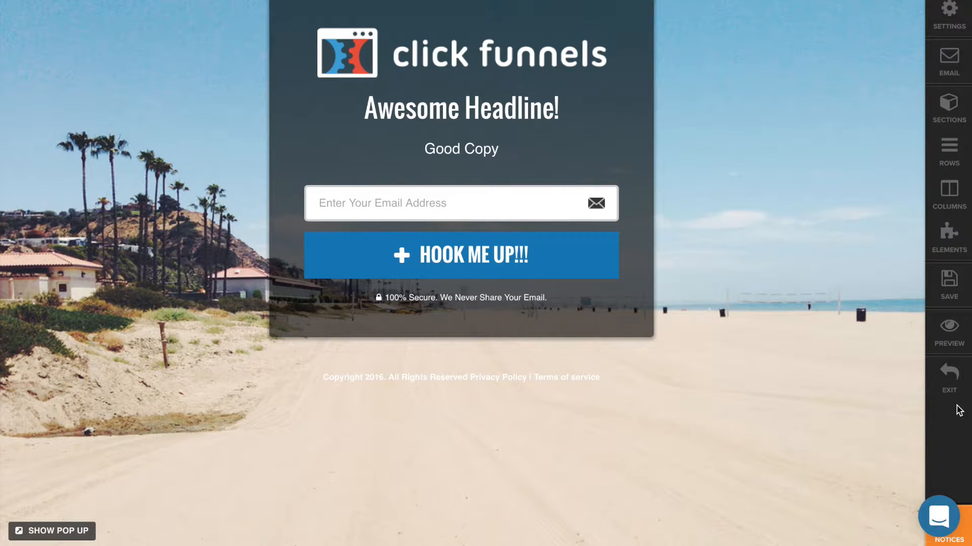
# Step: Exit the page editor and look over the Optin step's control and variation pages in the funnel overview
pyautogui.click(950, 386)
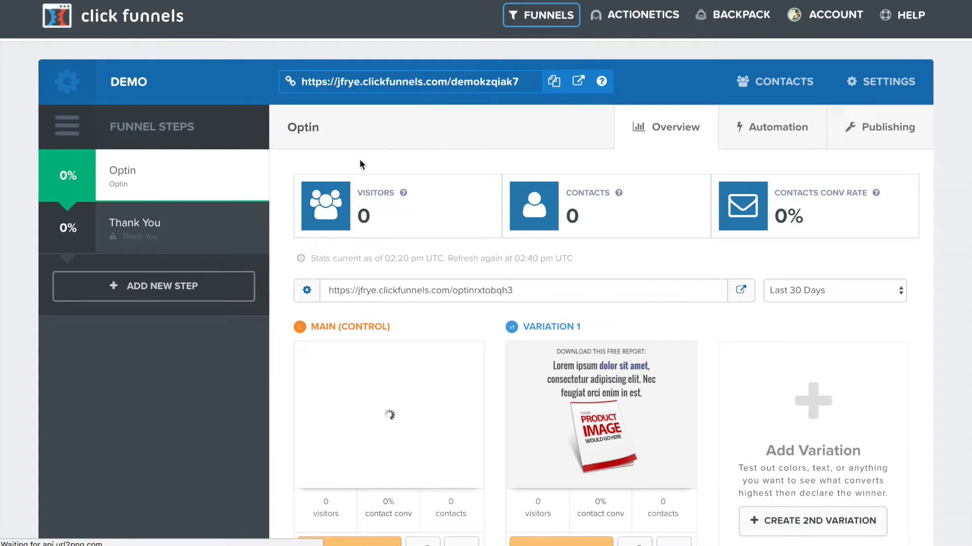
pyautogui.scroll(-4, 444, 274)
pyautogui.moveTo(439, 289)
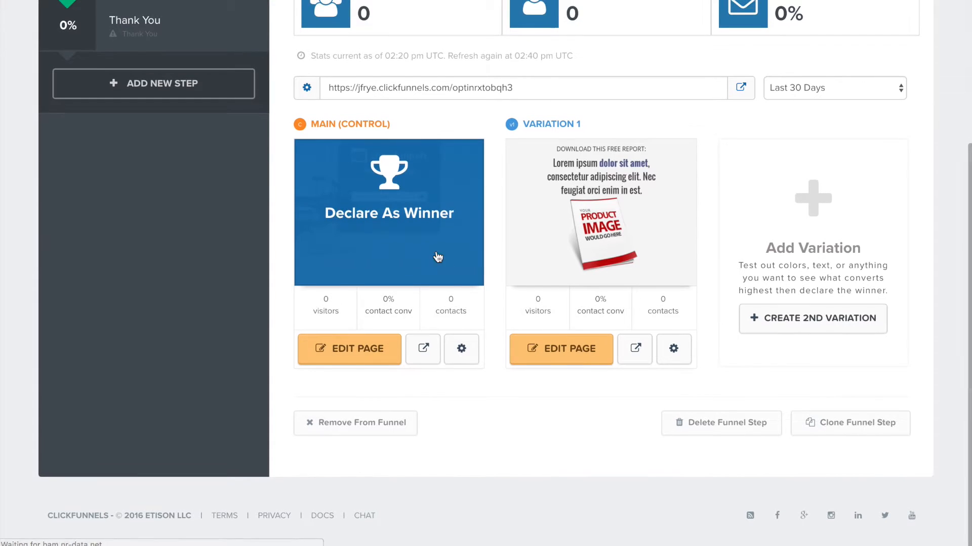
pyautogui.scroll(4, 238, 207)
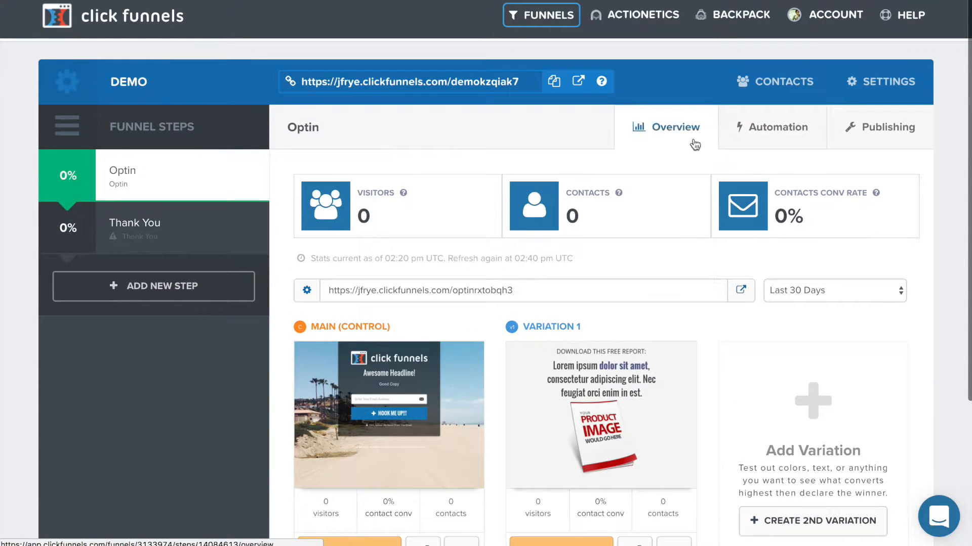
# Step: Start a new automation email for the Optin step with the HTML body "LKJADSF;LKJDAS;LFJK"
pyautogui.click(787, 131)
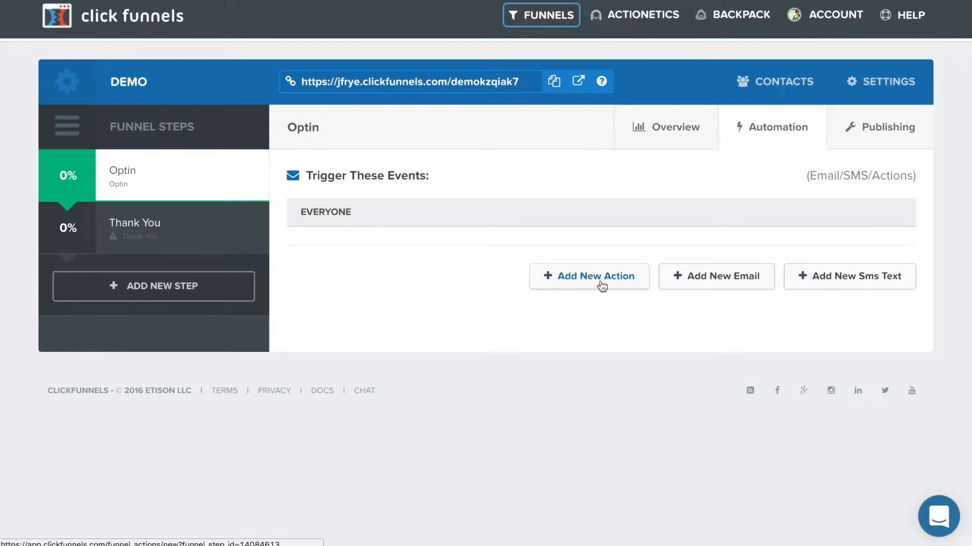
pyautogui.click(698, 284)
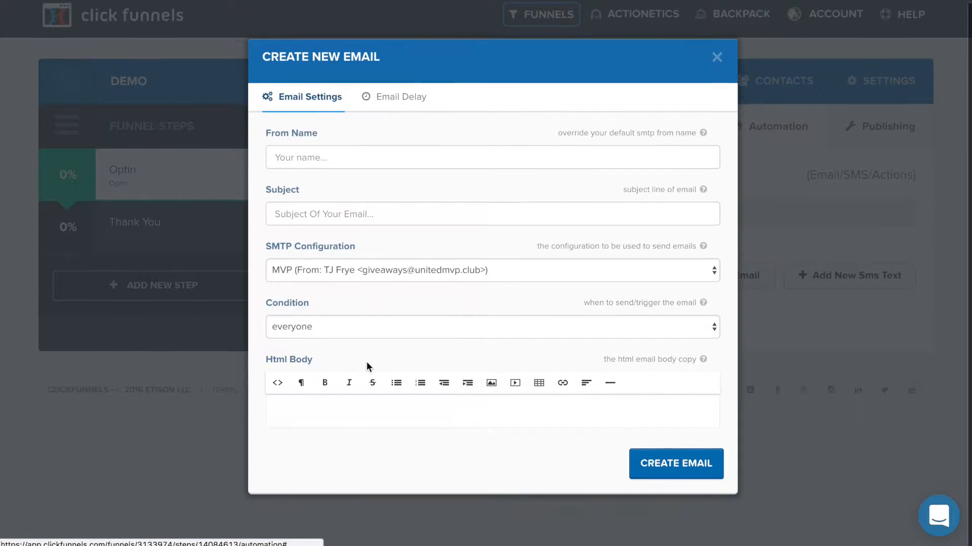
pyautogui.scroll(-1, 366, 362)
pyautogui.click(311, 419)
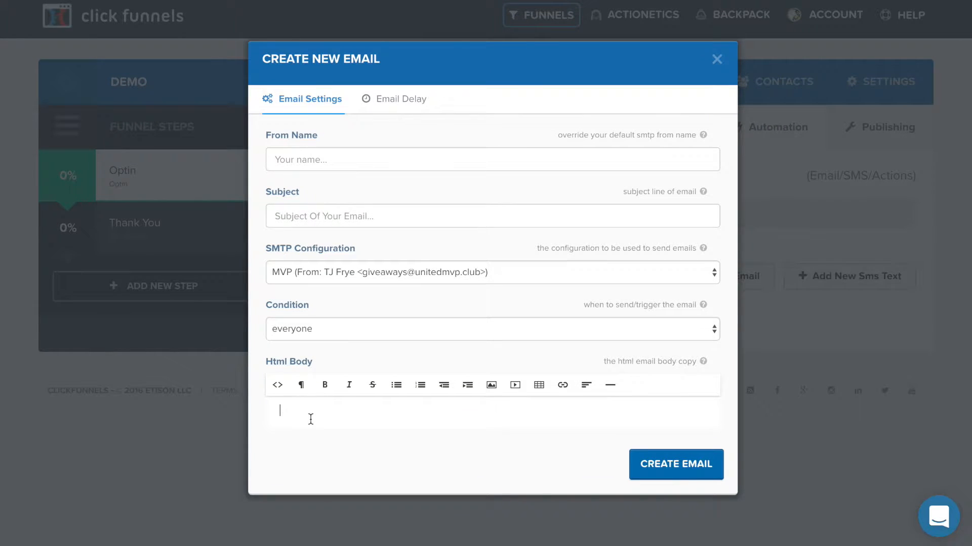
pyautogui.write('LKJADSF;LKJDAS;LFJK')
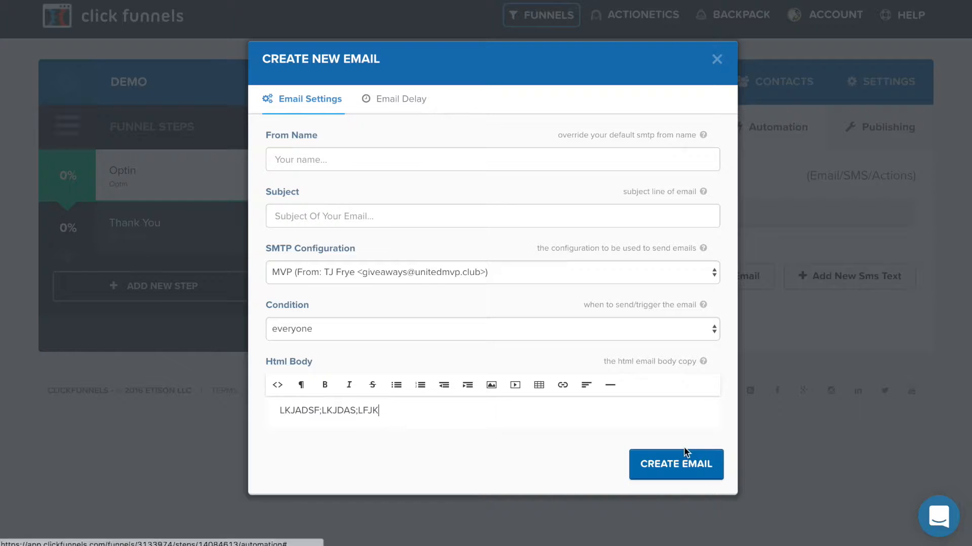
# Step: Set the new email's delay to 1 day, review its settings and close it without creating the email
pyautogui.click(401, 108)
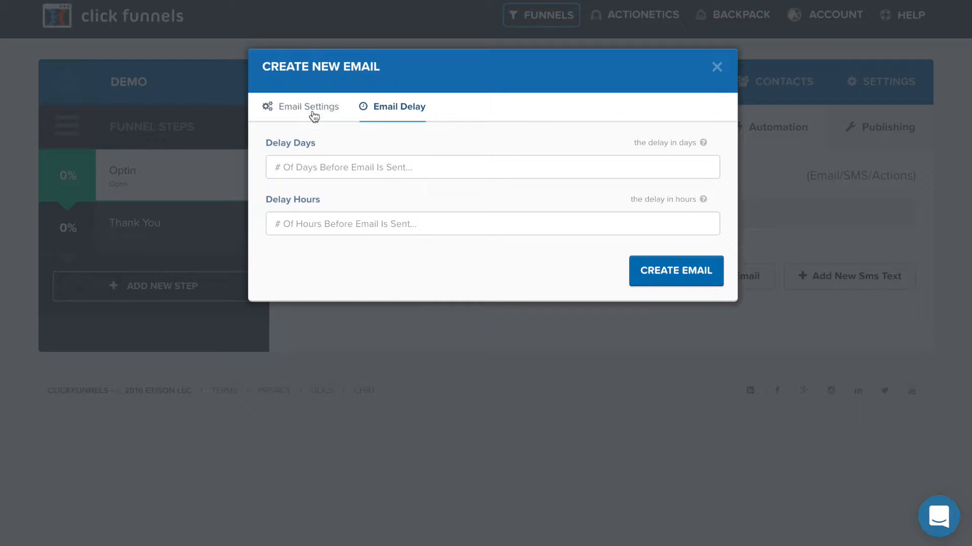
pyautogui.click(289, 170)
pyautogui.write('1')
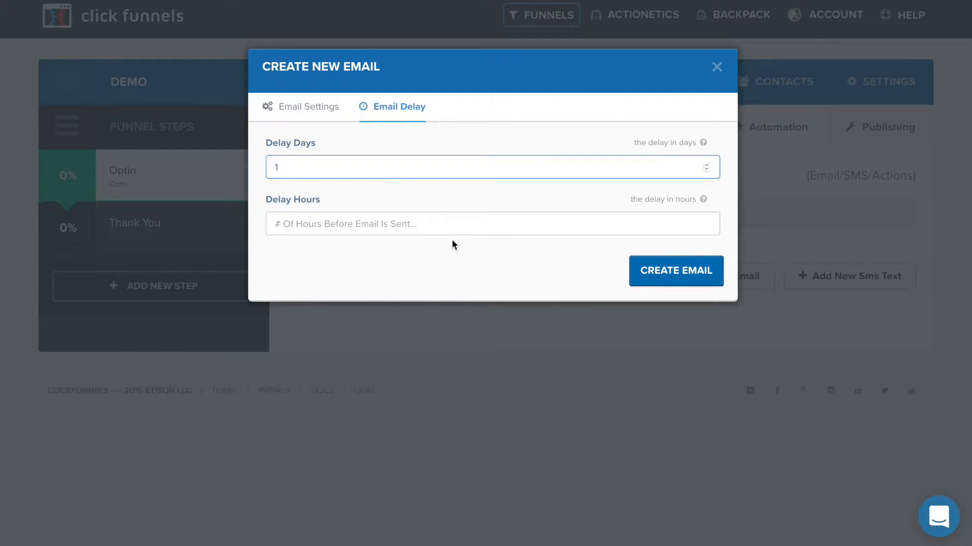
pyautogui.click(299, 106)
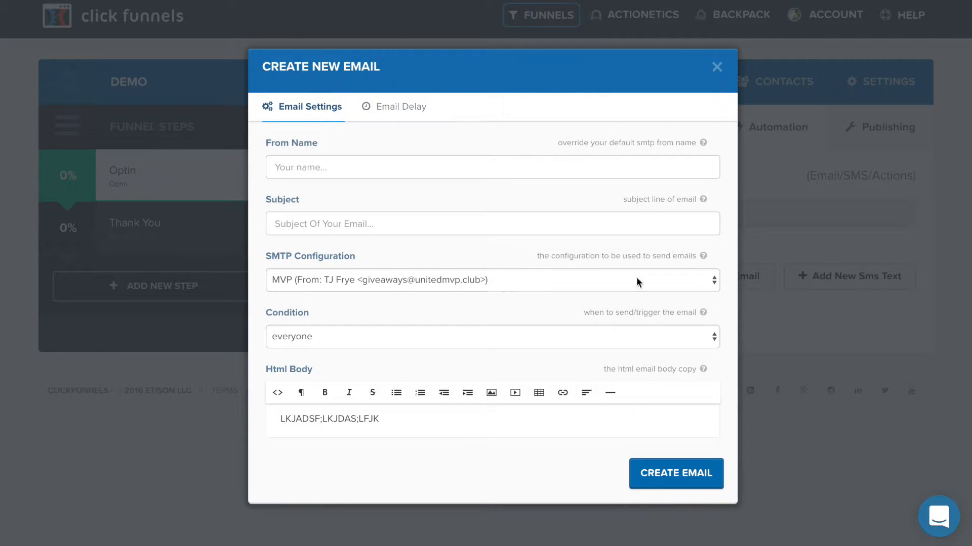
pyautogui.click(717, 66)
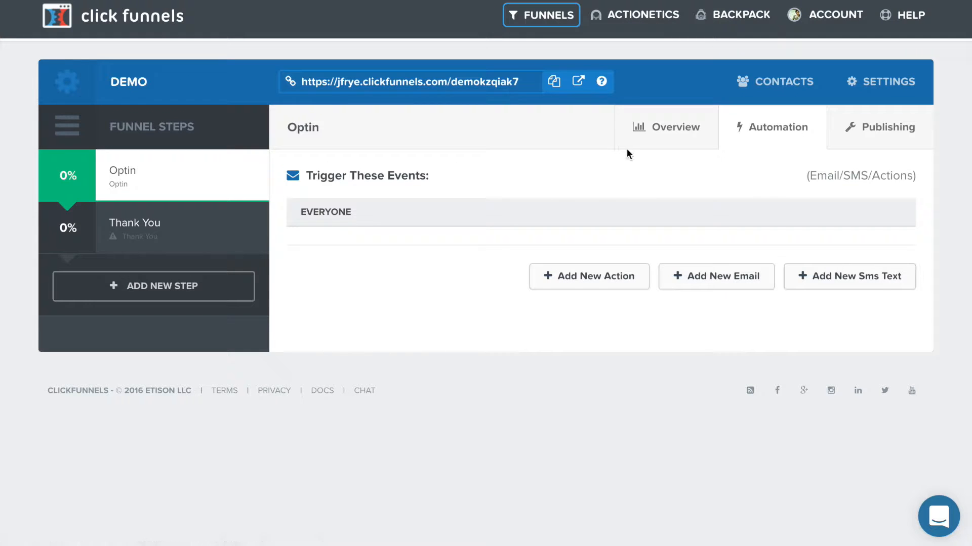
# Step: In the Optin step's publishing settings, choose unitedmvp.club as the domain
pyautogui.click(879, 128)
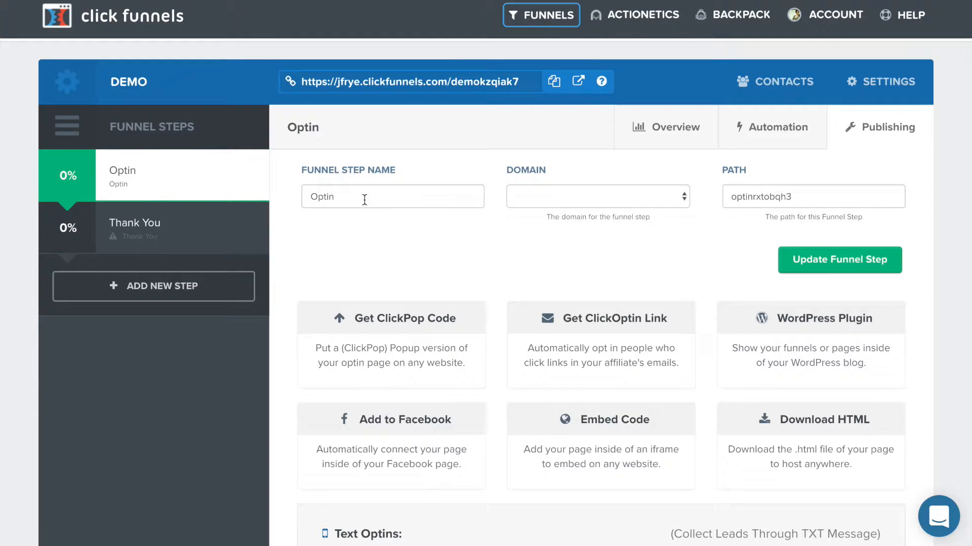
pyautogui.doubleClick(363, 197)
pyautogui.click(679, 199)
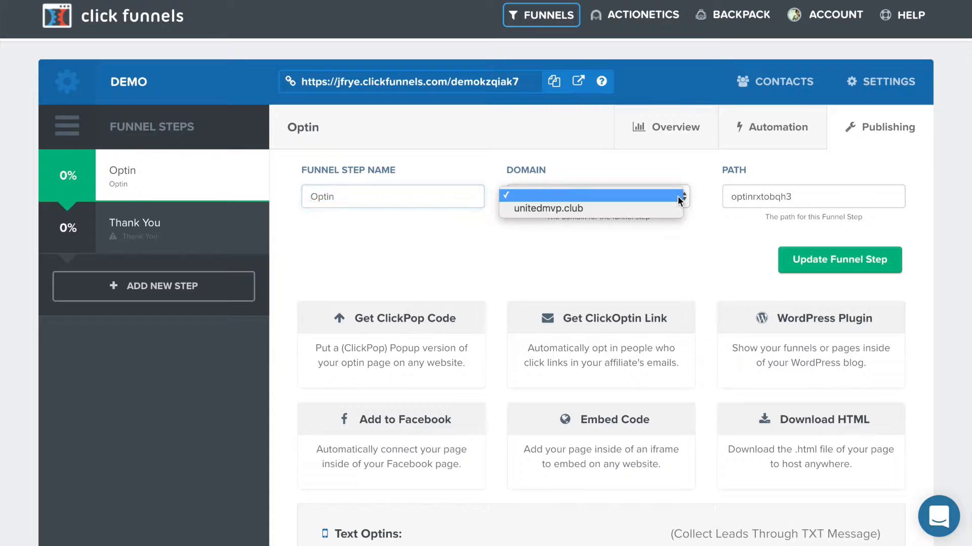
pyautogui.click(566, 210)
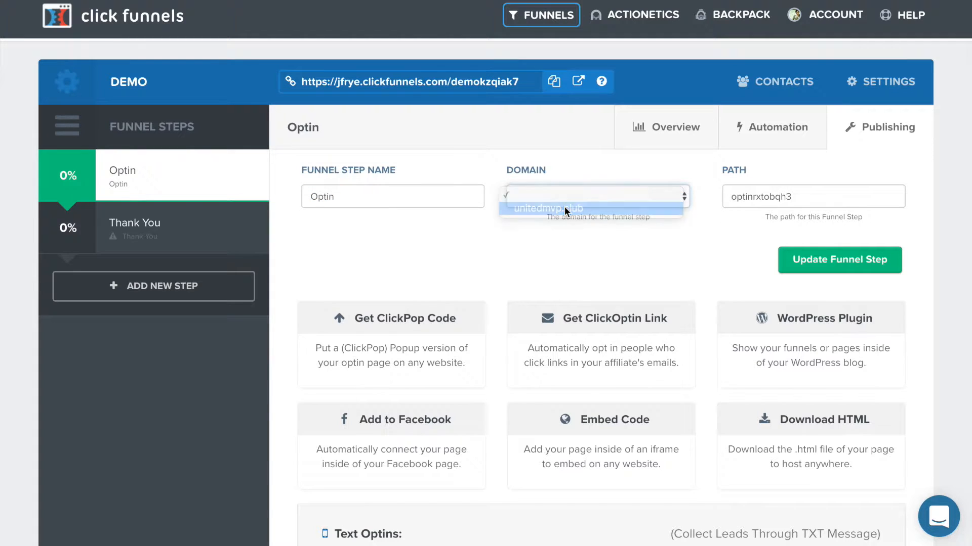
# Step: Highlight the Optin step's path, open its ClickPop link settings, select the embed code for review and close them
pyautogui.doubleClick(808, 200)
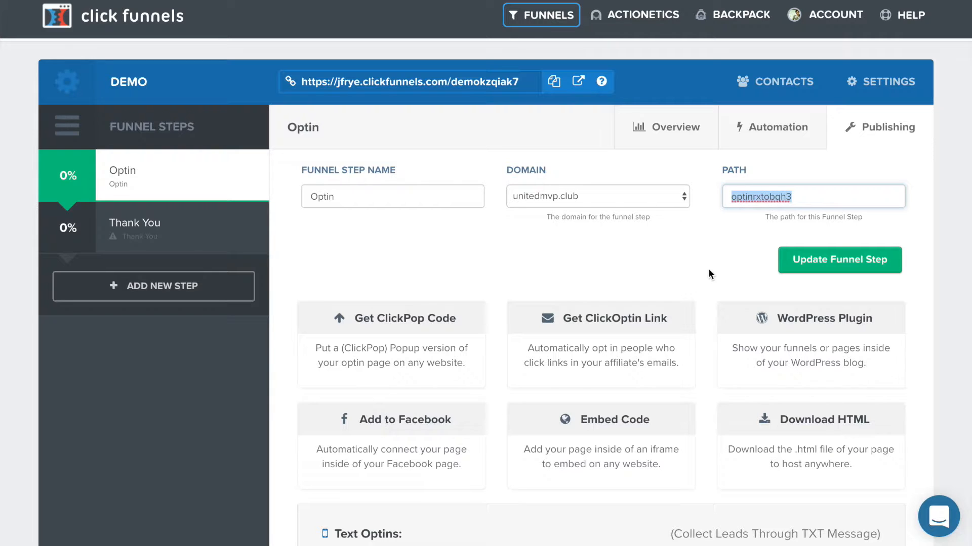
pyautogui.scroll(-2, 493, 259)
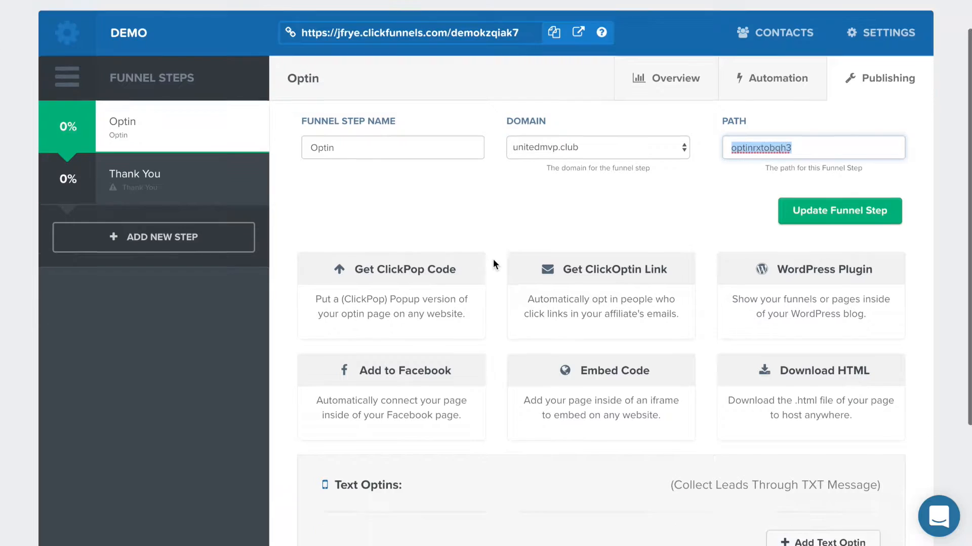
pyautogui.click(405, 261)
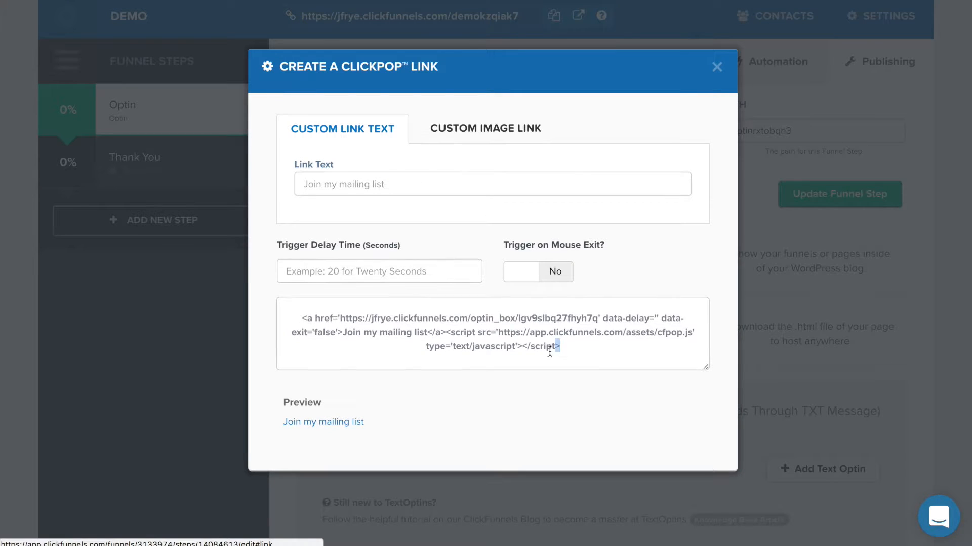
pyautogui.moveTo(557, 348); pyautogui.dragTo(317, 304)
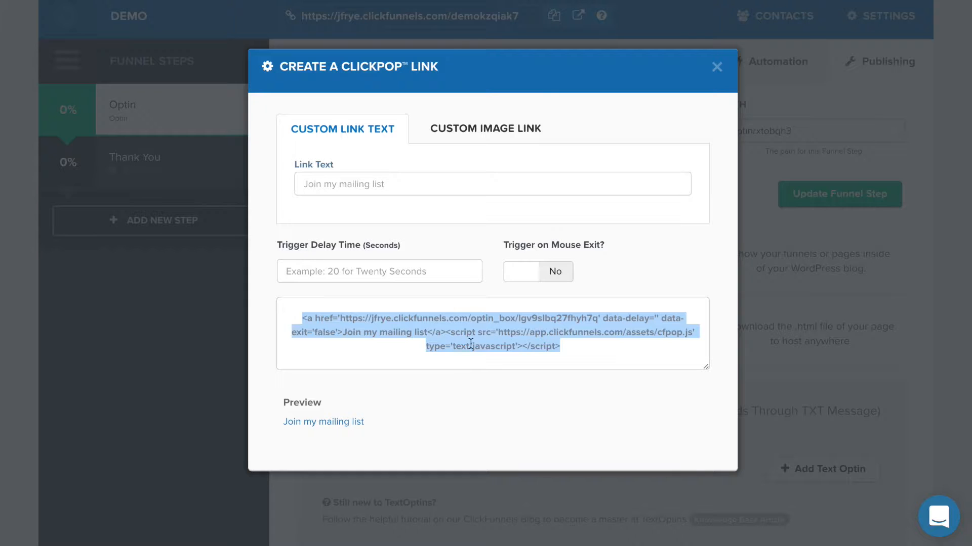
pyautogui.click(716, 68)
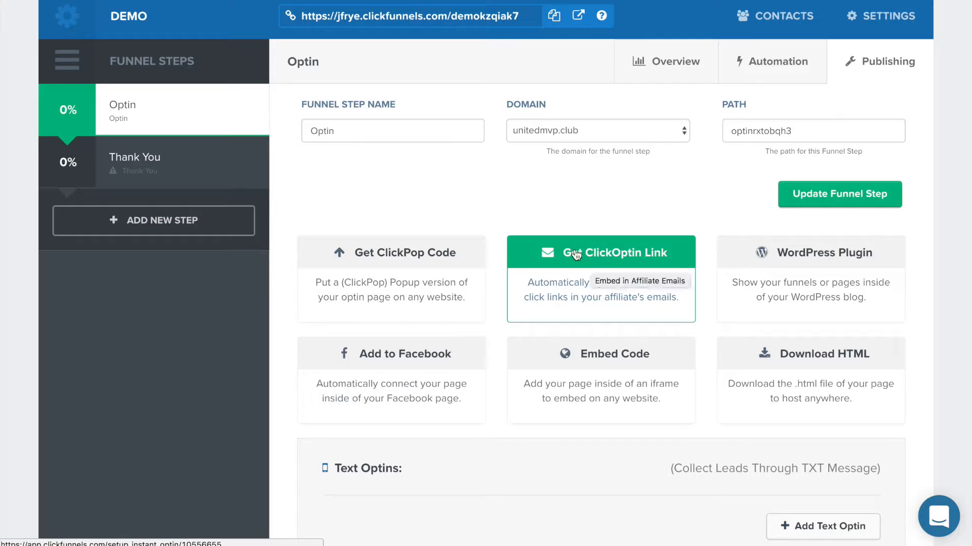
# Step: View the Optin step's ClickOptin link settings, close them and look over the remaining publishing and text optin options
pyautogui.click(611, 263)
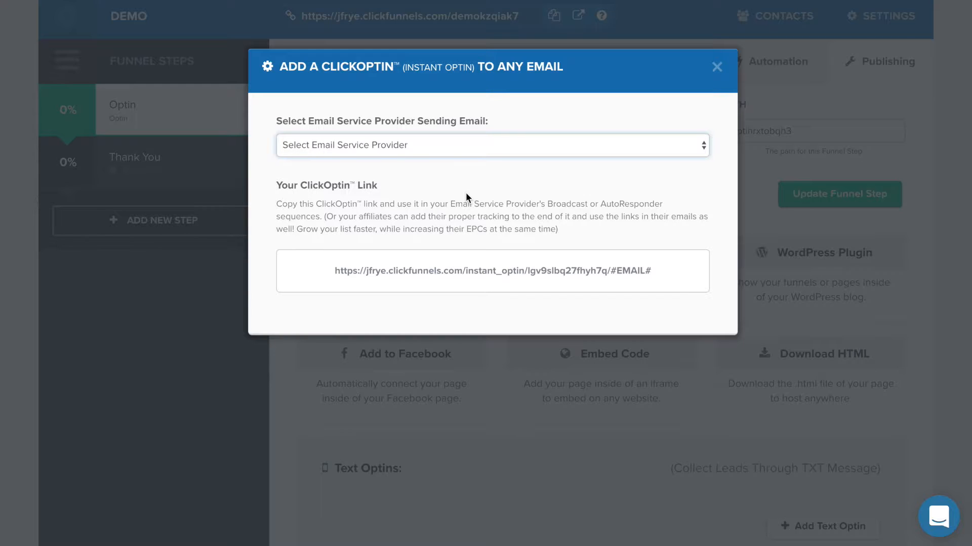
pyautogui.click(716, 66)
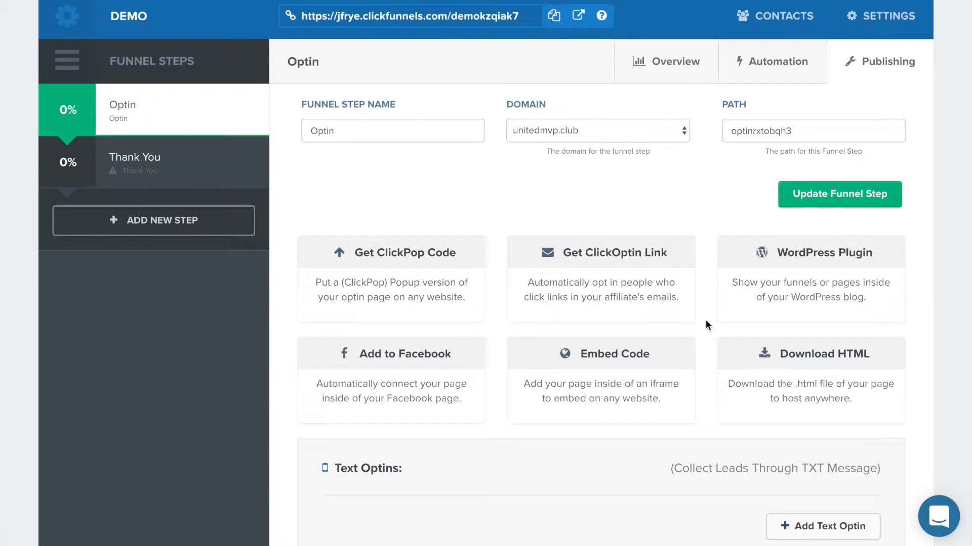
pyautogui.scroll(-3, 706, 320)
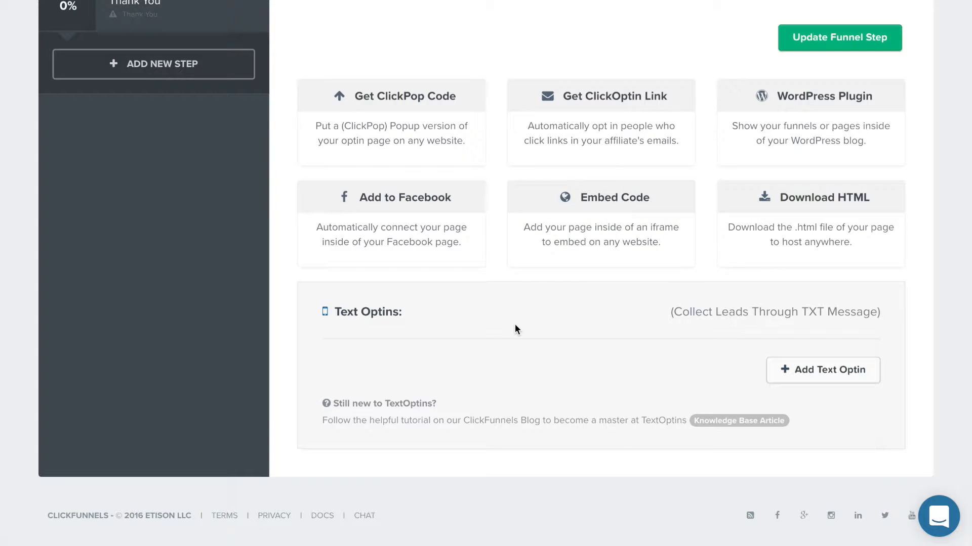
pyautogui.scroll(5, 473, 53)
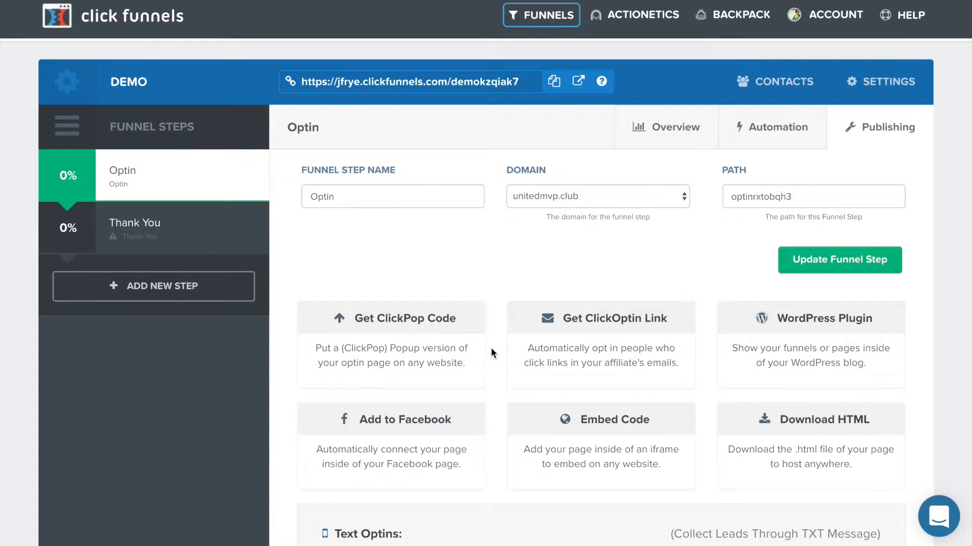
pyautogui.scroll(-3, 491, 348)
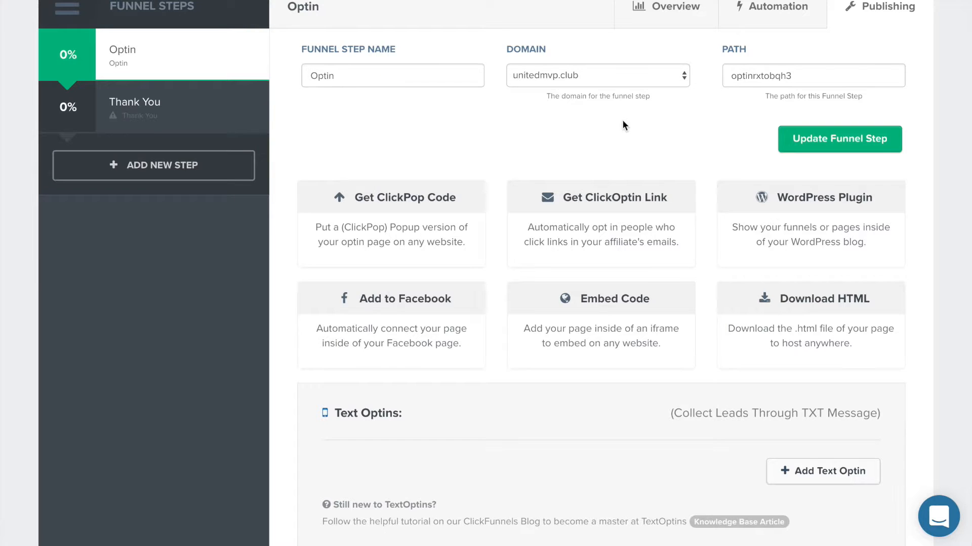
pyautogui.scroll(3, 615, 124)
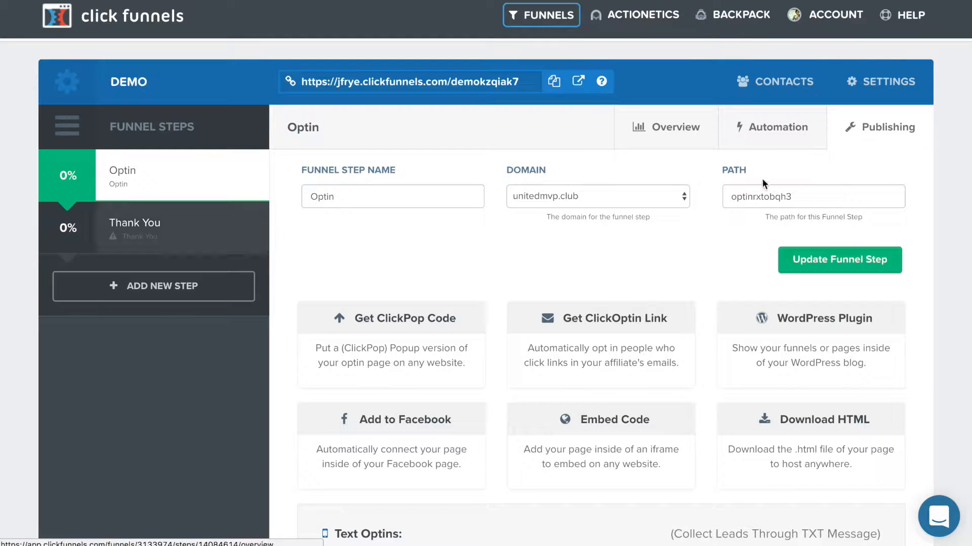
# Step: Return to the Optin step's overview and review its statistics, control page and variation
pyautogui.click(678, 129)
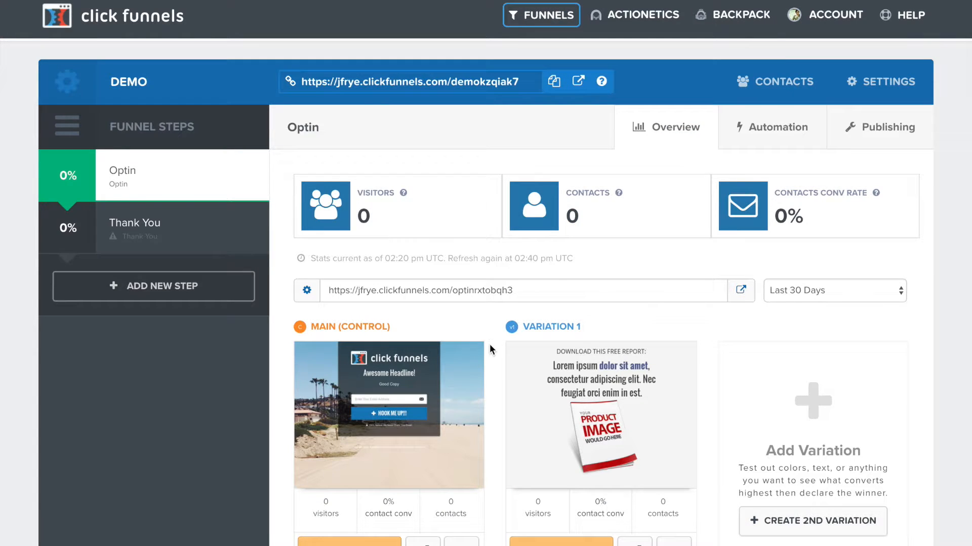
pyautogui.scroll(-4, 490, 346)
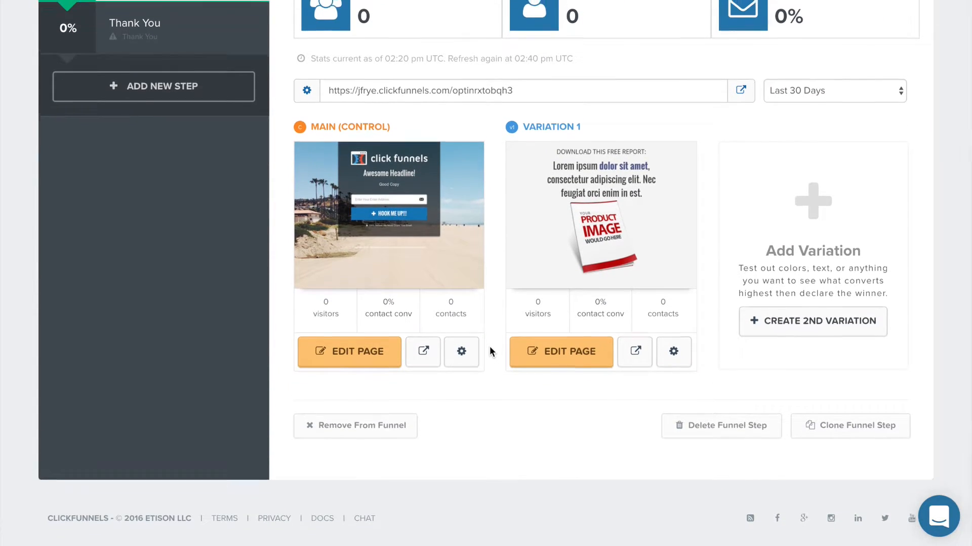
pyautogui.scroll(4, 490, 352)
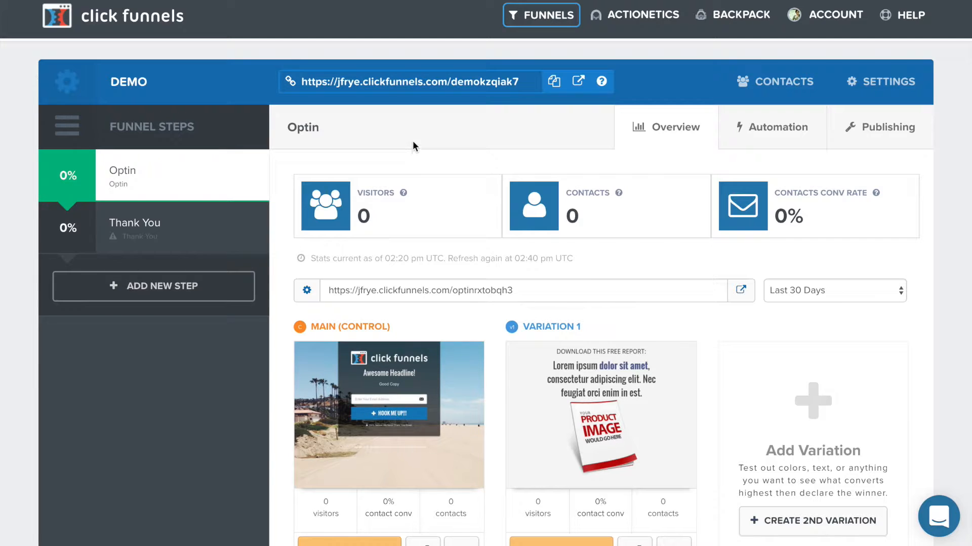
pyautogui.scroll(-5, 412, 141)
pyautogui.scroll(5, 411, 141)
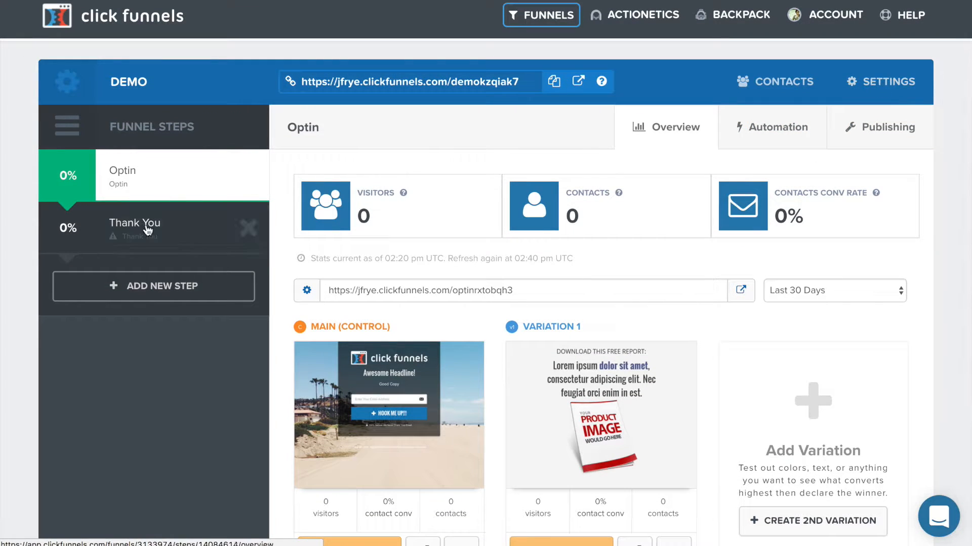
# Step: Open the Thank You step and browse its available page templates
pyautogui.click(136, 233)
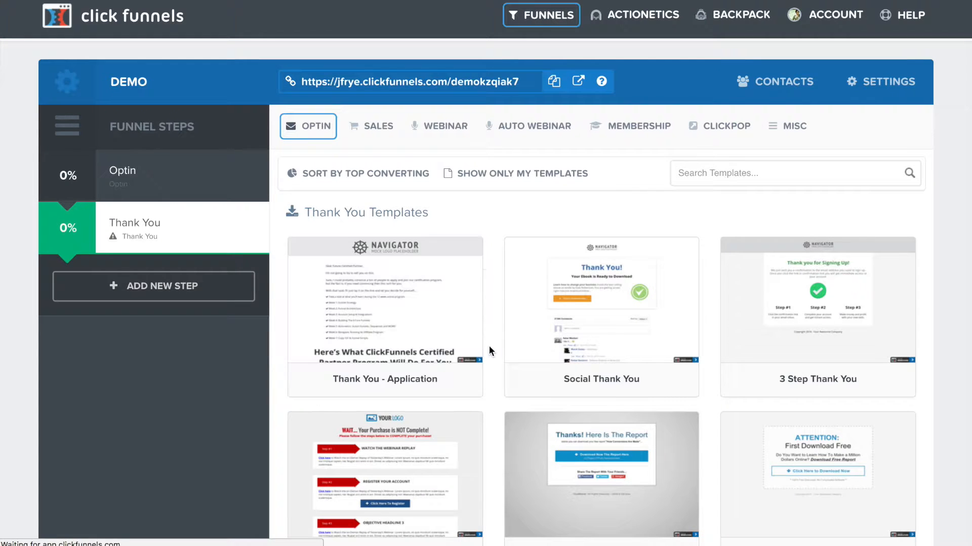
pyautogui.scroll(-6, 490, 349)
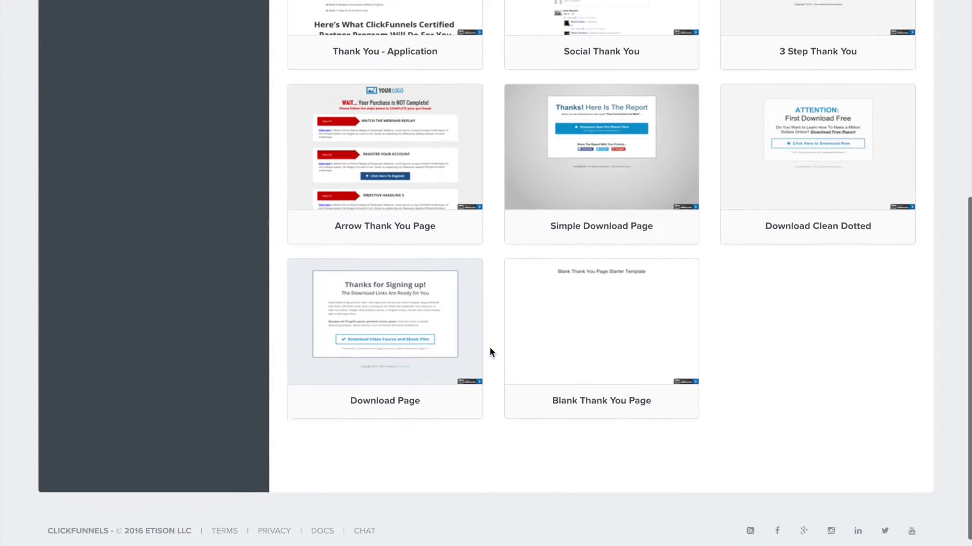
pyautogui.scroll(7, 490, 348)
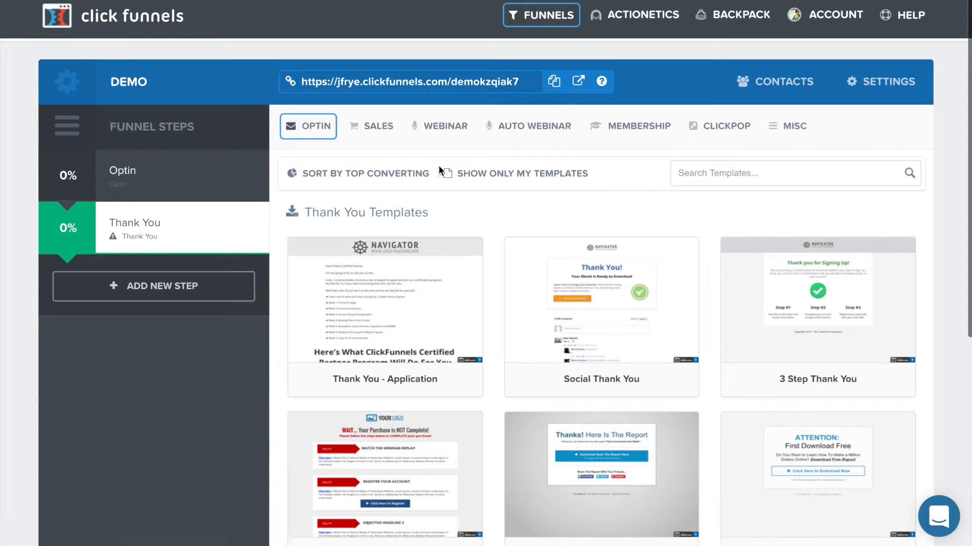
# Step: Examine the page types offered in the Optin, Sales, Webinar, Auto Webinar and Membership template categories
pyautogui.click(376, 128)
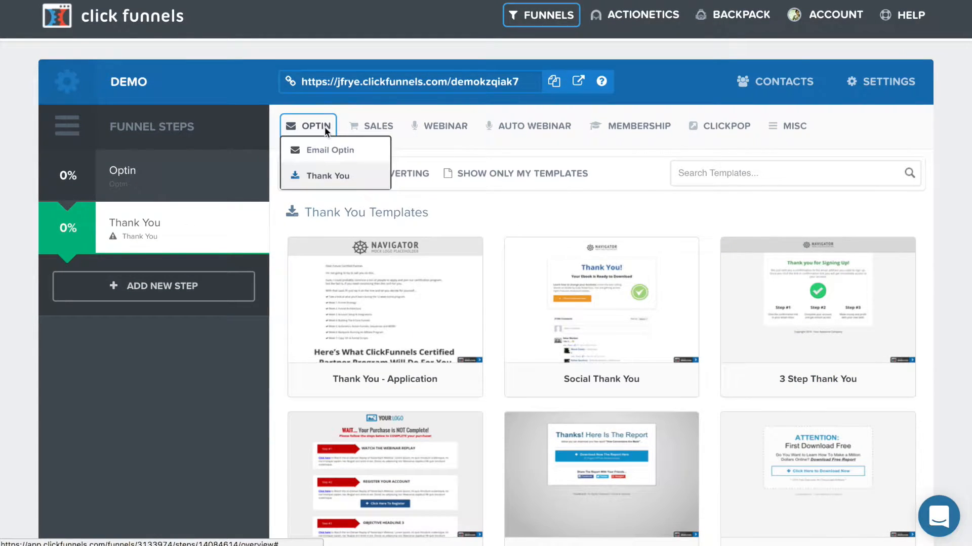
pyautogui.moveTo(423, 131)
pyautogui.moveTo(373, 132)
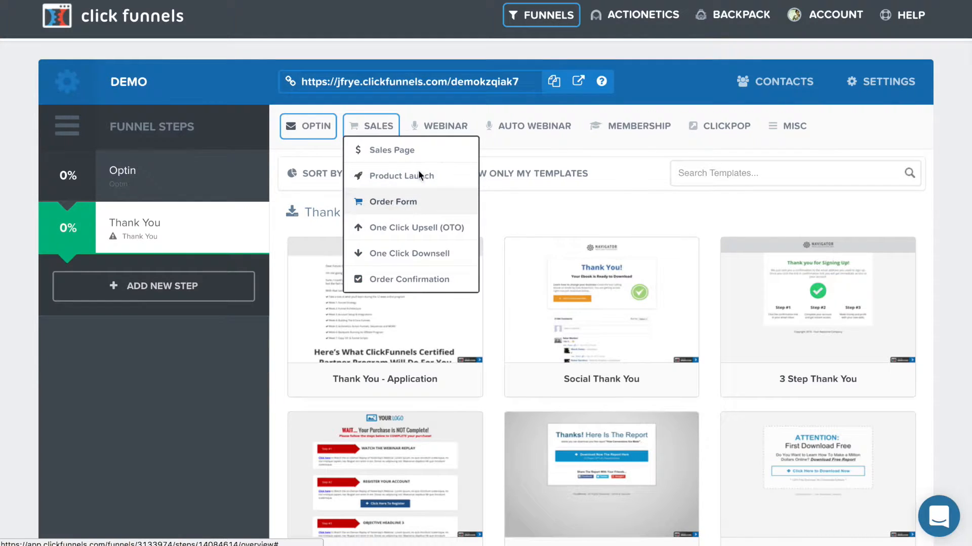
pyautogui.moveTo(432, 120)
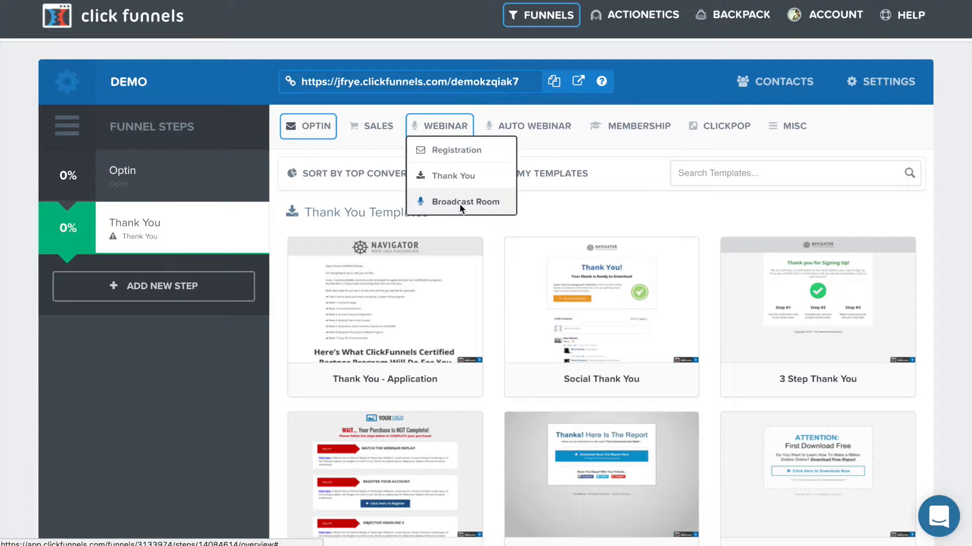
pyautogui.moveTo(520, 122)
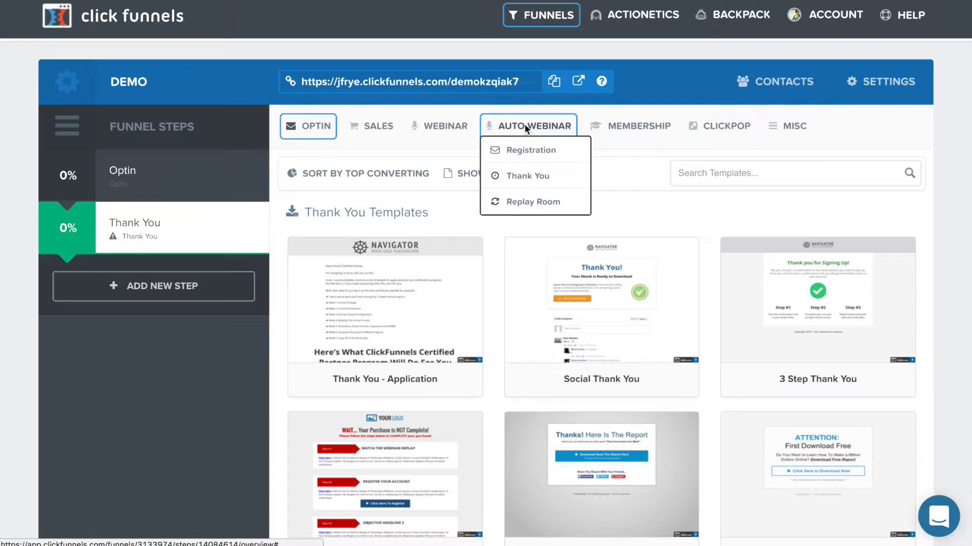
pyautogui.moveTo(602, 132)
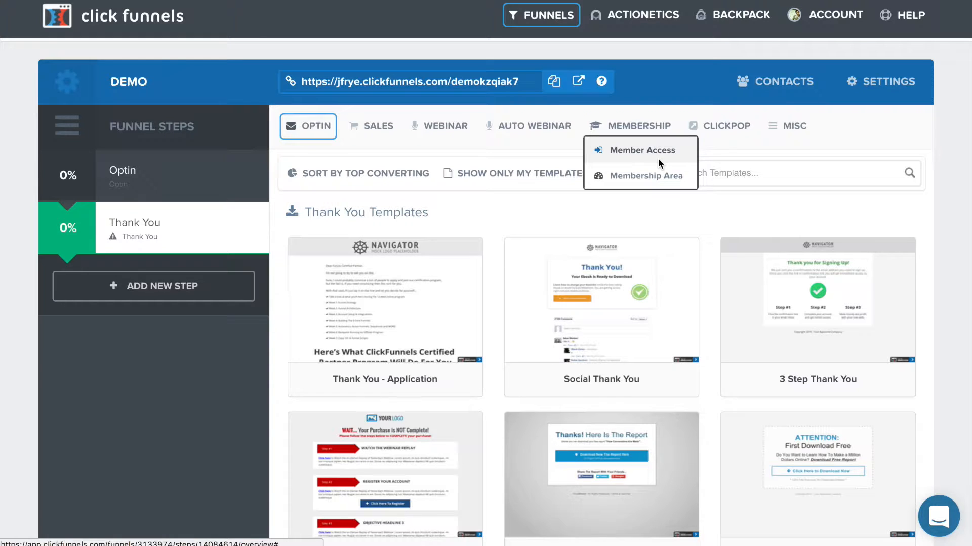
pyautogui.click(515, 126)
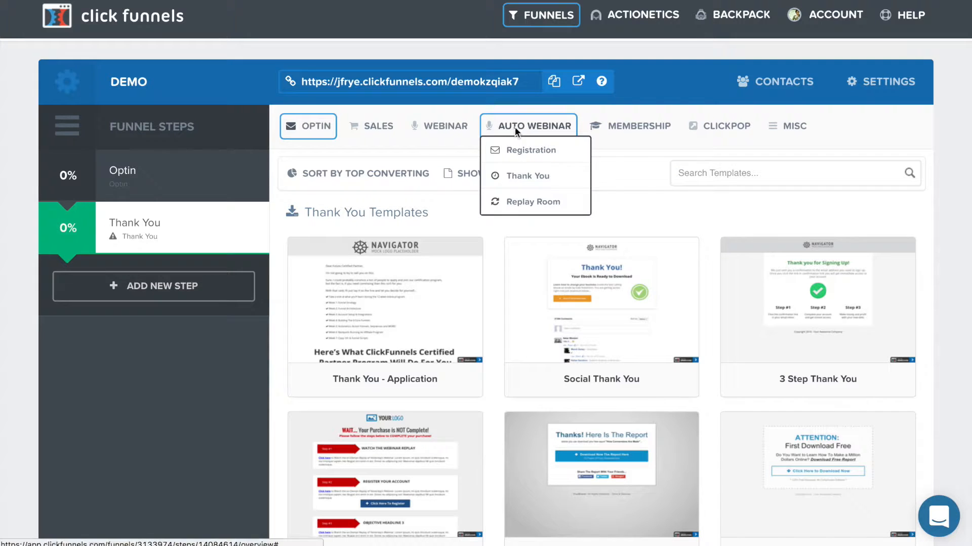
pyautogui.moveTo(638, 135)
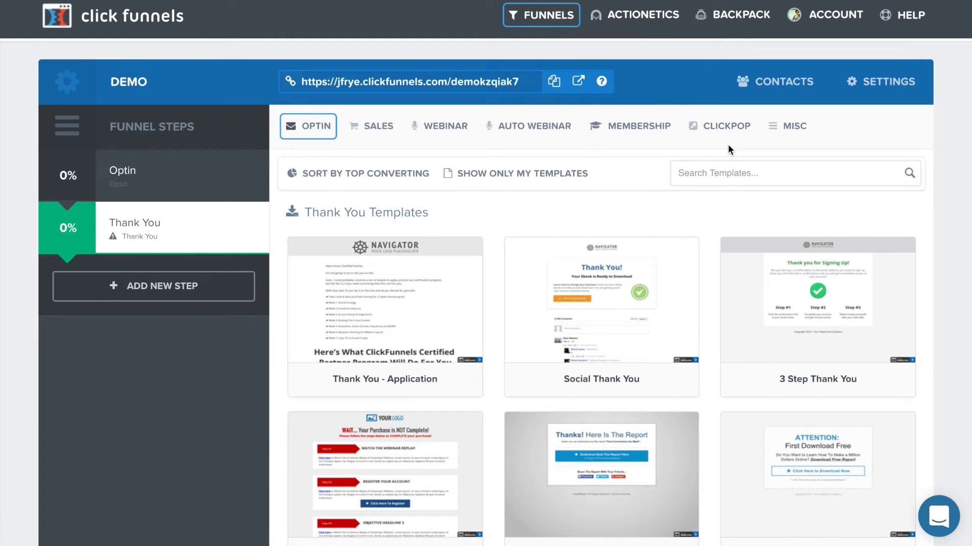
pyautogui.moveTo(634, 125)
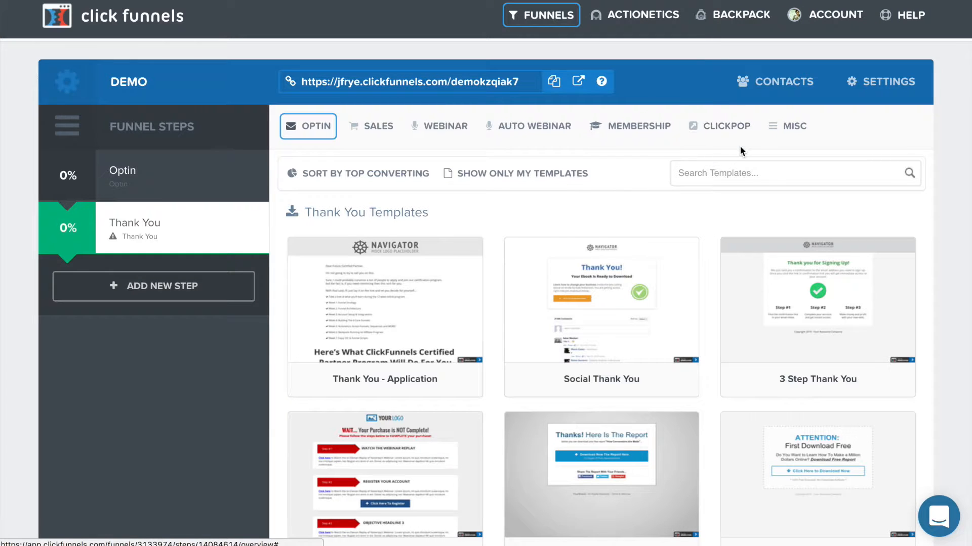
# Step: Show the Misc templates for the Thank You step and browse through the whole collection
pyautogui.click(788, 132)
pyautogui.moveTo(691, 277)
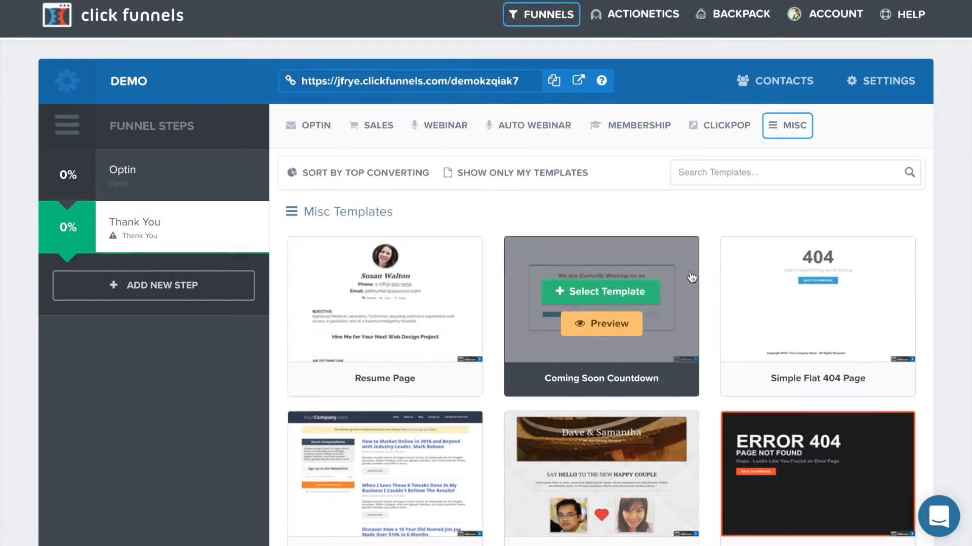
pyautogui.scroll(-3, 691, 277)
pyautogui.scroll(-4, 707, 348)
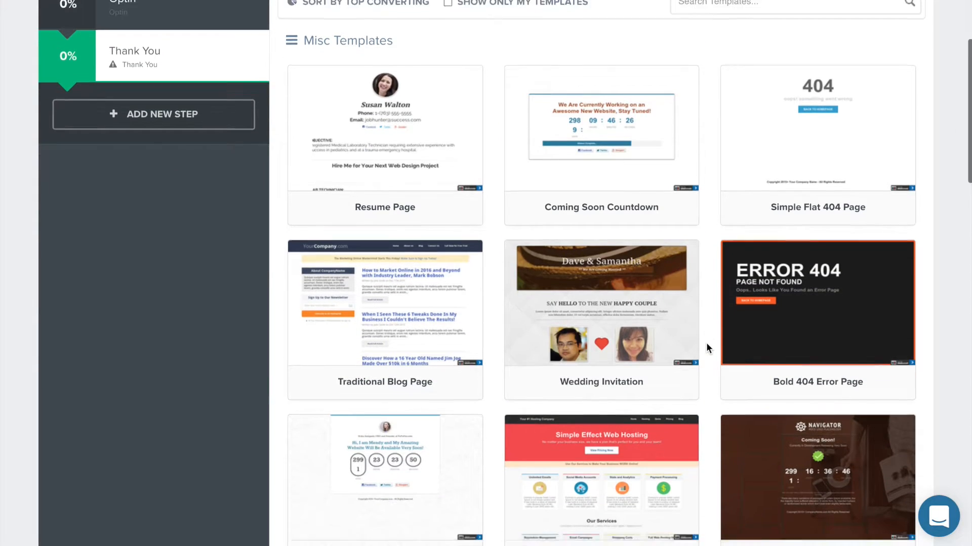
pyautogui.scroll(-7, 707, 348)
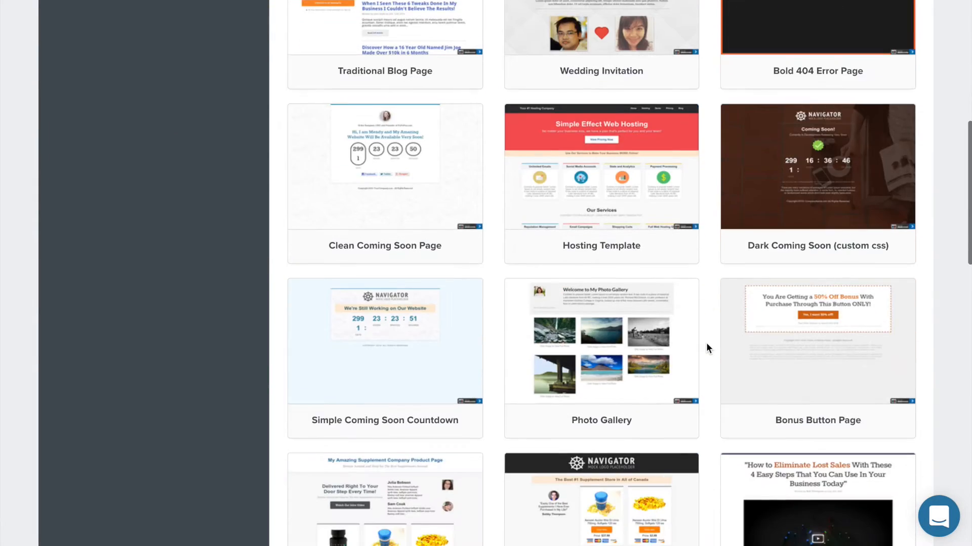
pyautogui.scroll(-3, 706, 345)
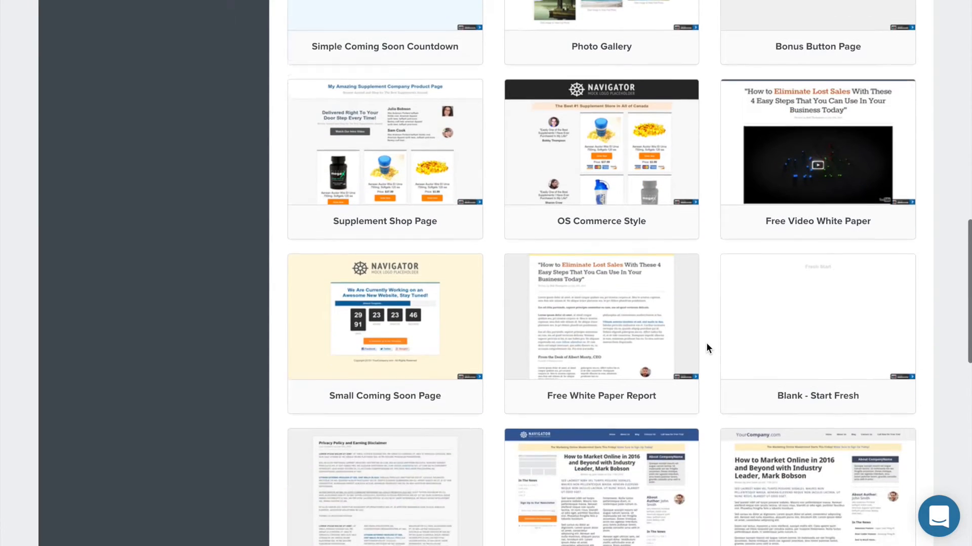
pyautogui.scroll(-4, 707, 344)
pyautogui.scroll(-2, 707, 348)
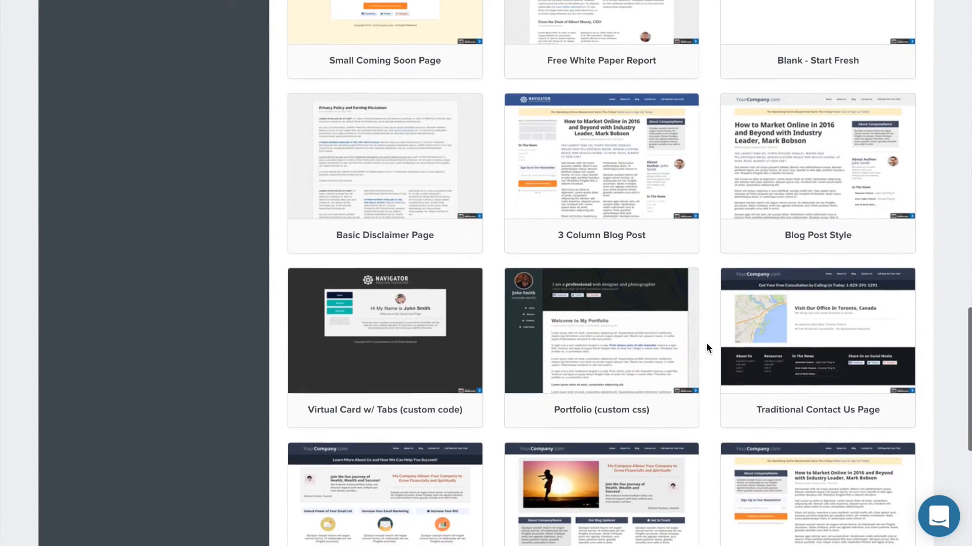
pyautogui.scroll(-5, 707, 348)
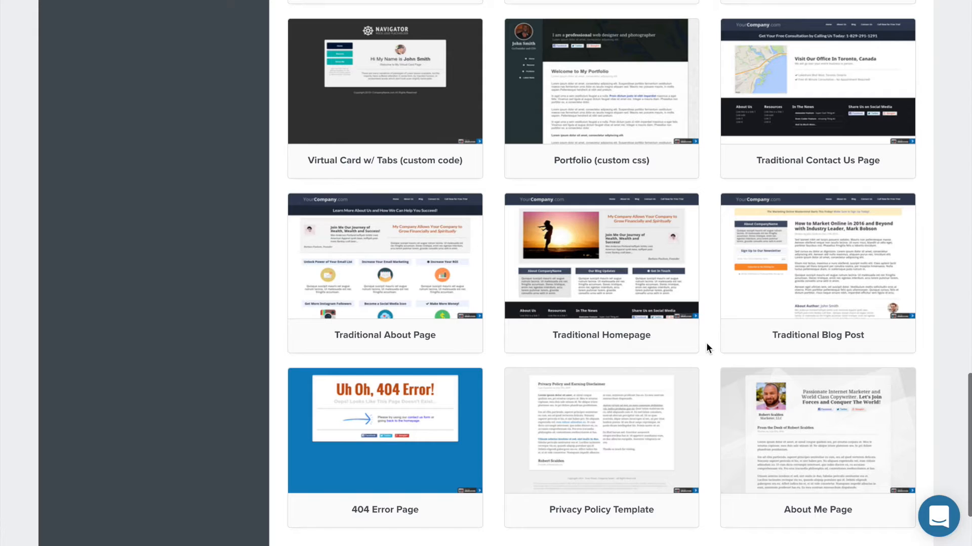
pyautogui.scroll(-3, 707, 345)
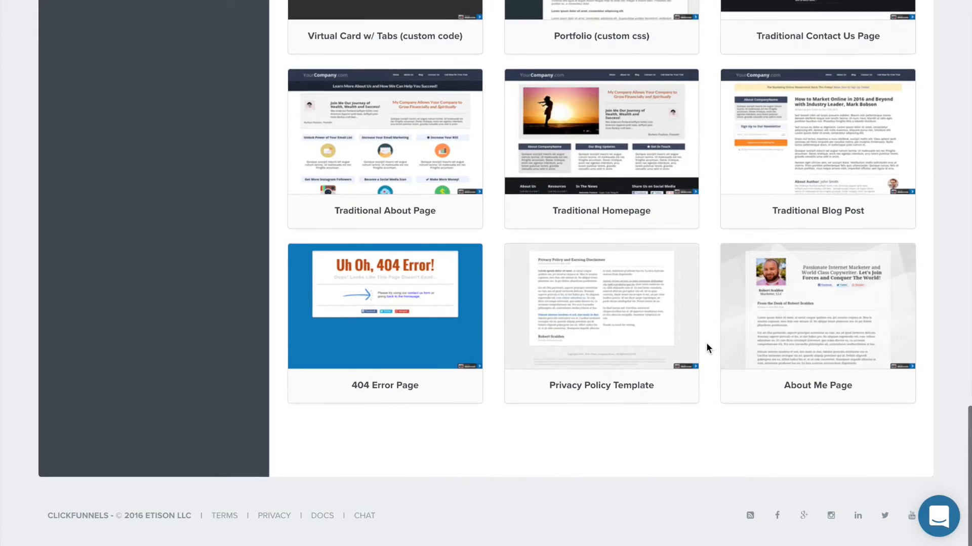
pyautogui.scroll(20, 707, 348)
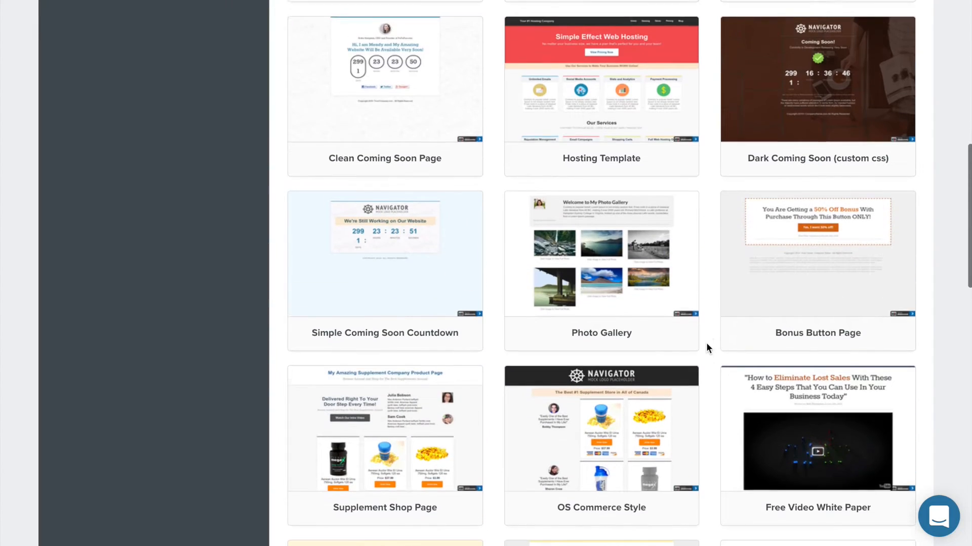
pyautogui.scroll(-2, 707, 348)
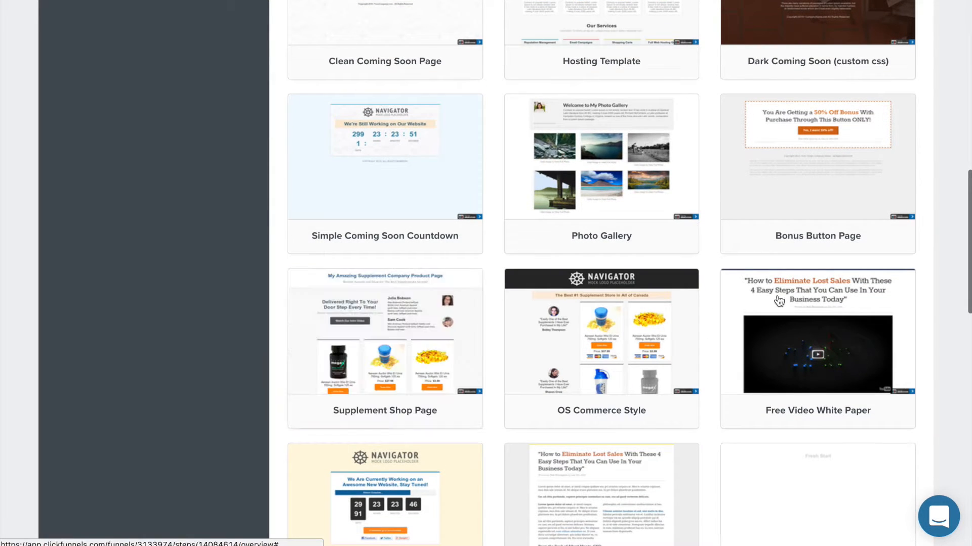
# Step: Review the Misc templates again, from Resume Page and Wedding Invitation down to Privacy Policy Template and About Me Page
pyautogui.scroll(2, 812, 301)
pyautogui.scroll(8, 811, 302)
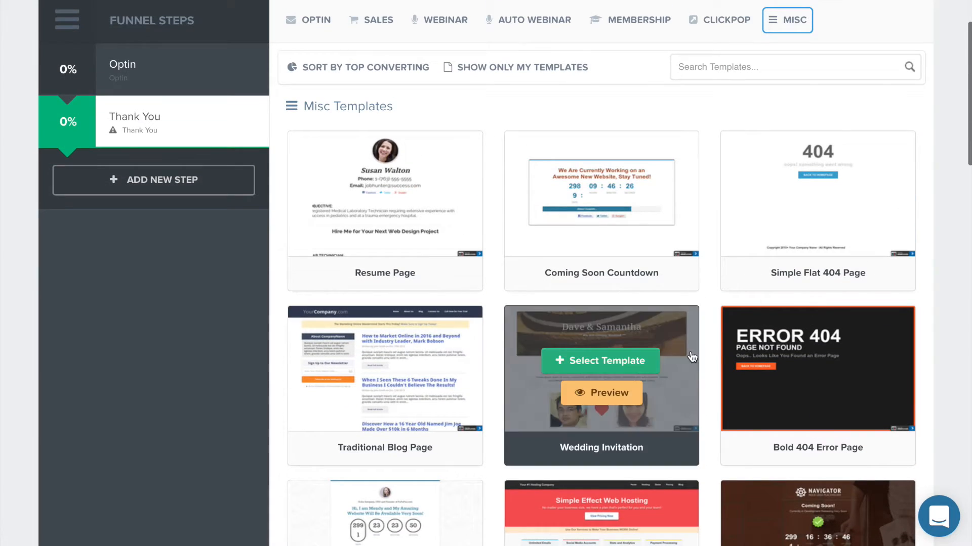
pyautogui.scroll(1, 657, 375)
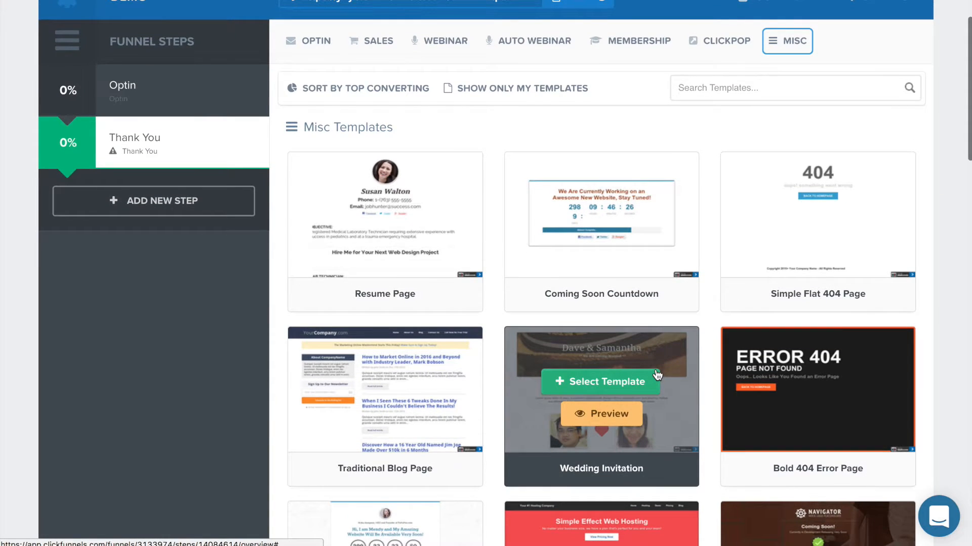
pyautogui.scroll(1, 656, 375)
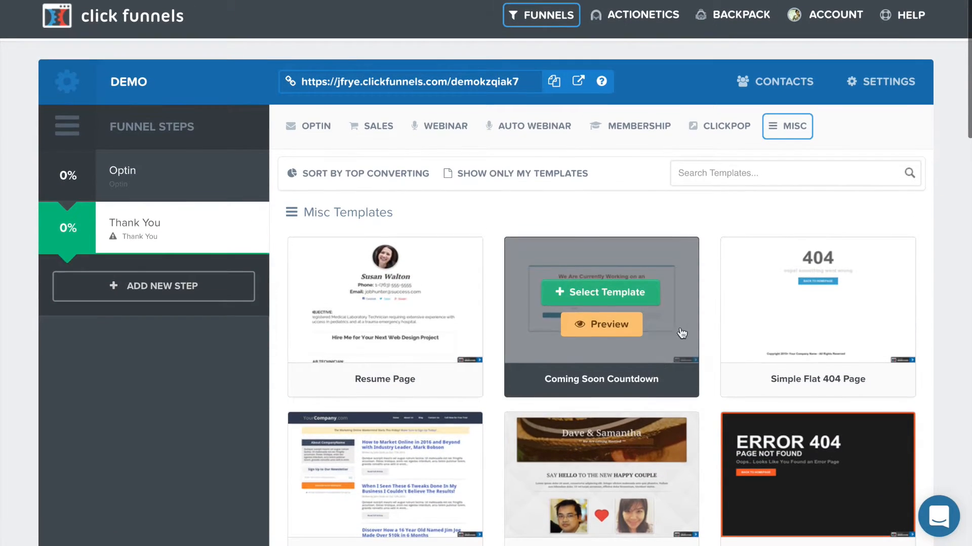
pyautogui.scroll(-3, 708, 450)
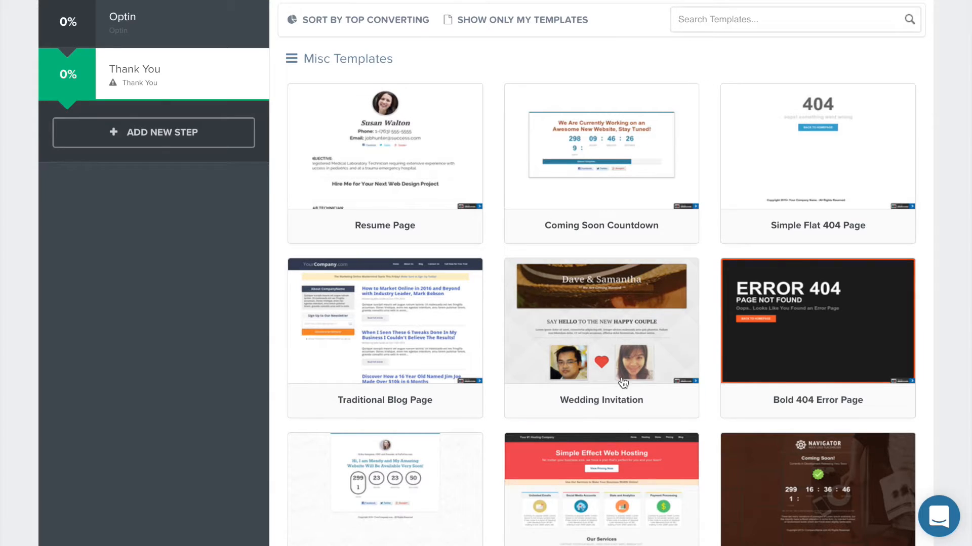
pyautogui.scroll(-2, 505, 338)
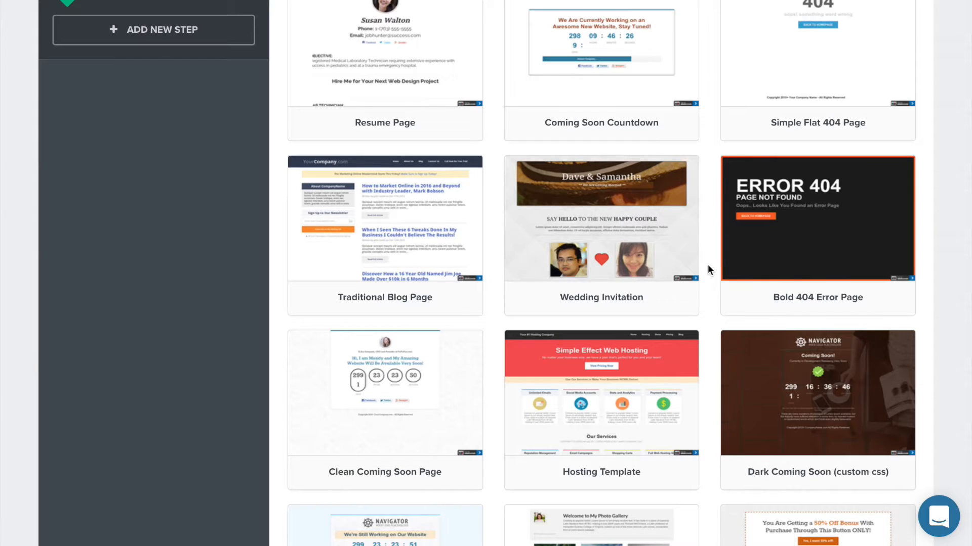
pyautogui.scroll(5, 708, 268)
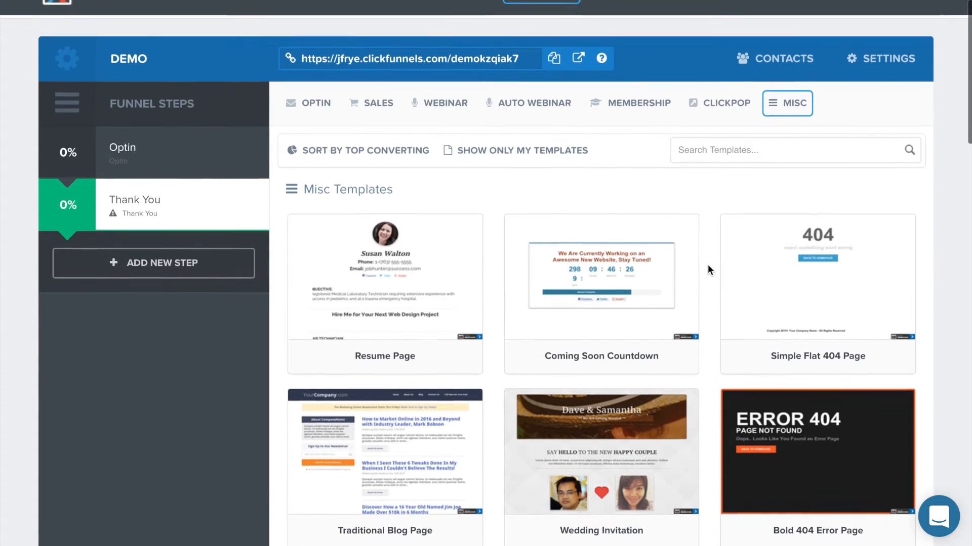
pyautogui.scroll(-5, 707, 268)
pyautogui.moveTo(640, 304)
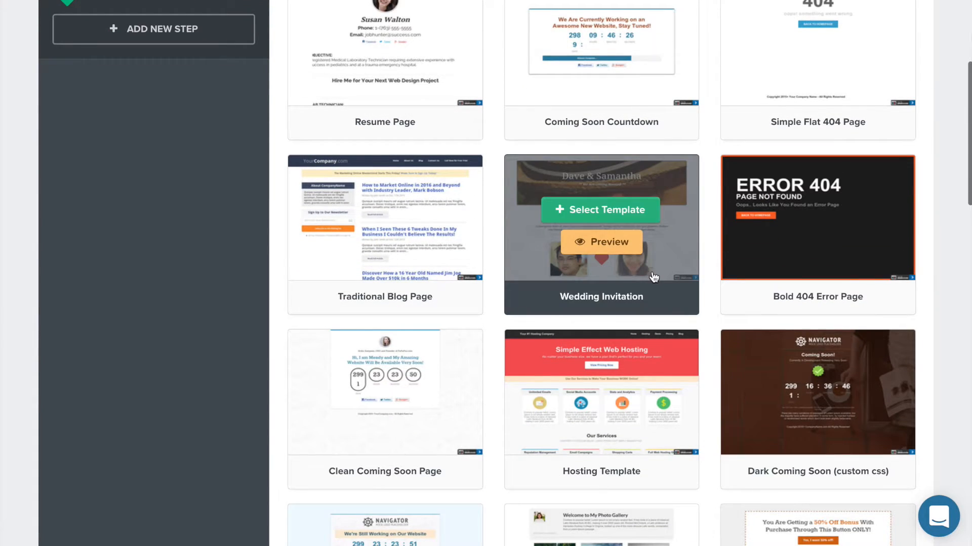
pyautogui.scroll(-9, 713, 334)
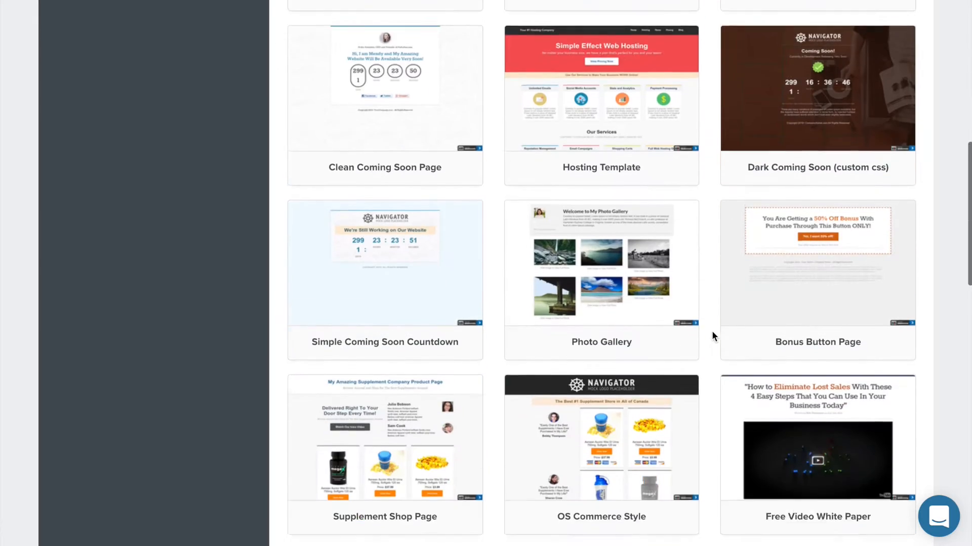
pyautogui.scroll(-18, 711, 331)
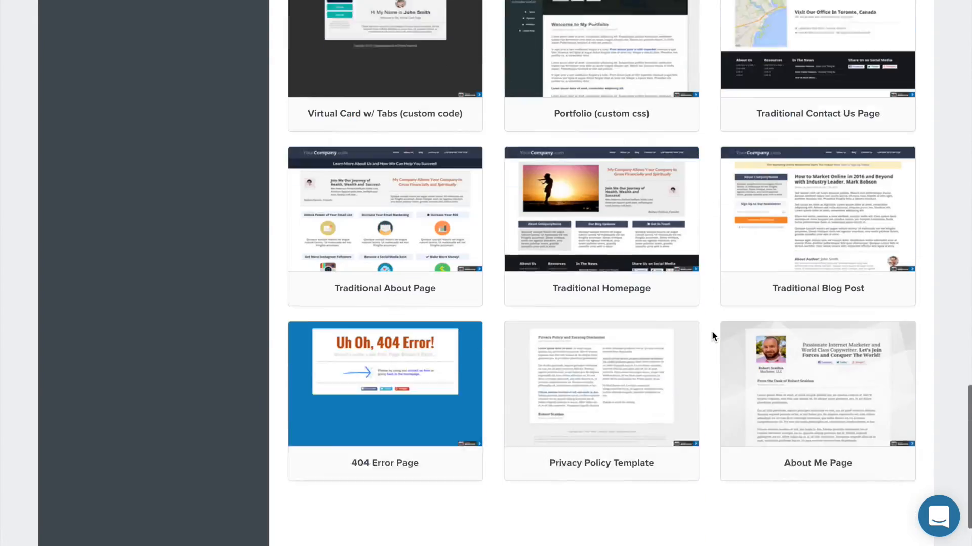
pyautogui.scroll(20, 712, 333)
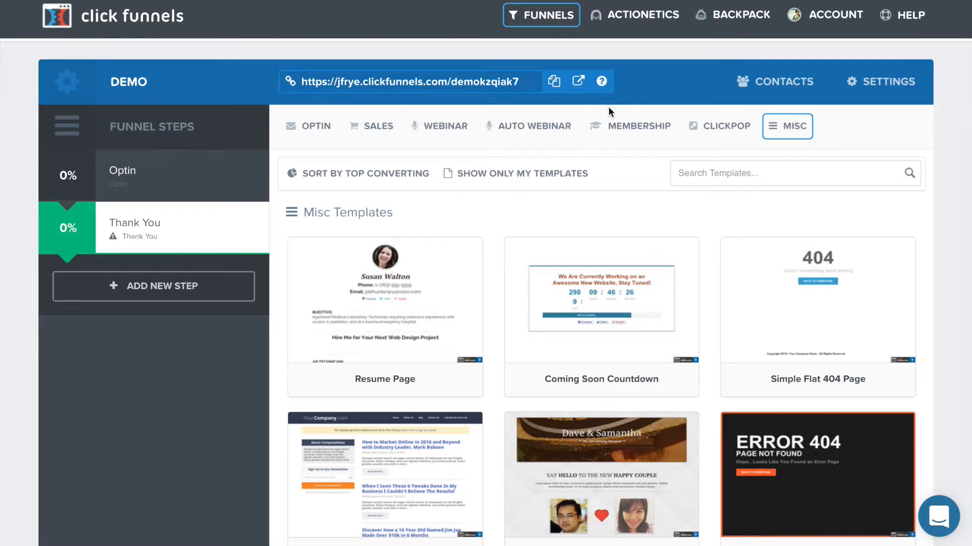
pyautogui.scroll(-3, 676, 260)
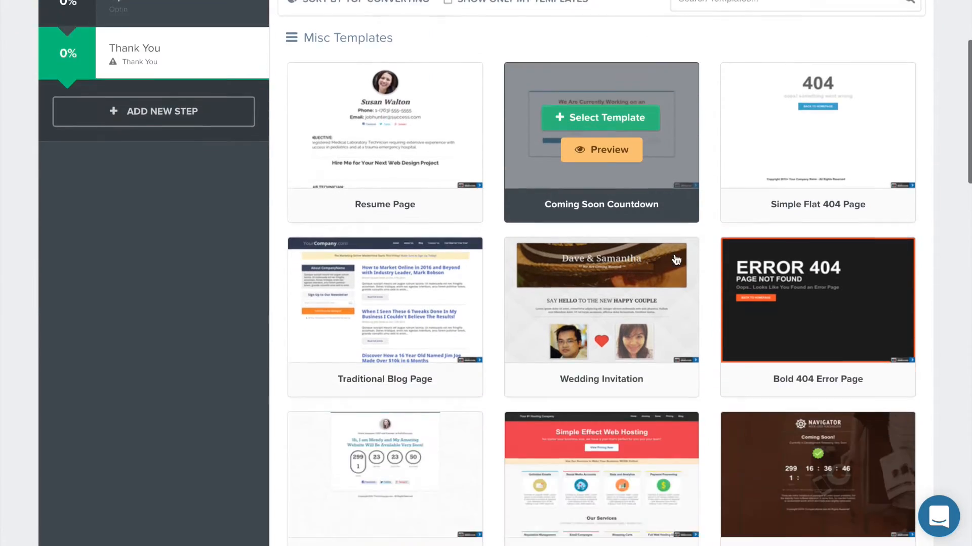
pyautogui.scroll(-2, 676, 259)
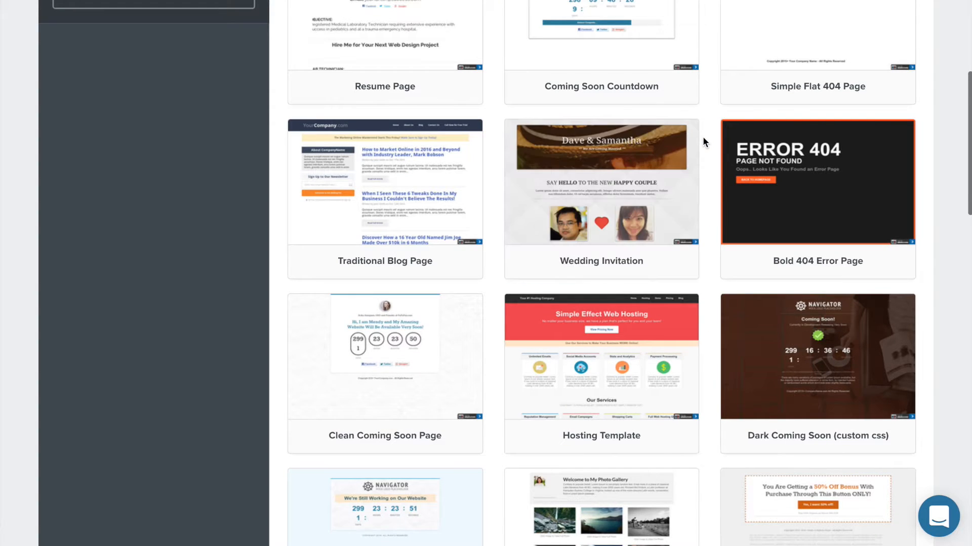
pyautogui.scroll(5, 704, 138)
pyautogui.scroll(-10, 702, 137)
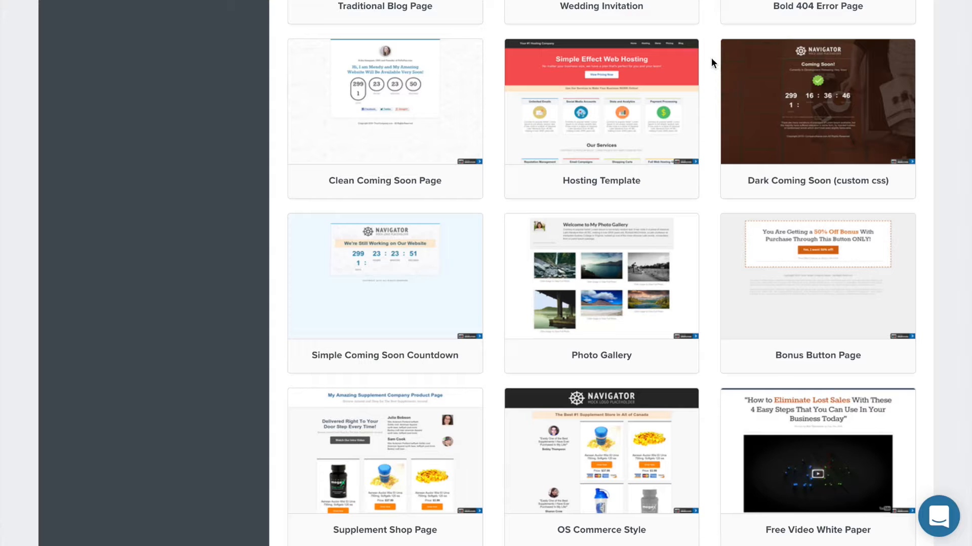
pyautogui.scroll(10, 712, 58)
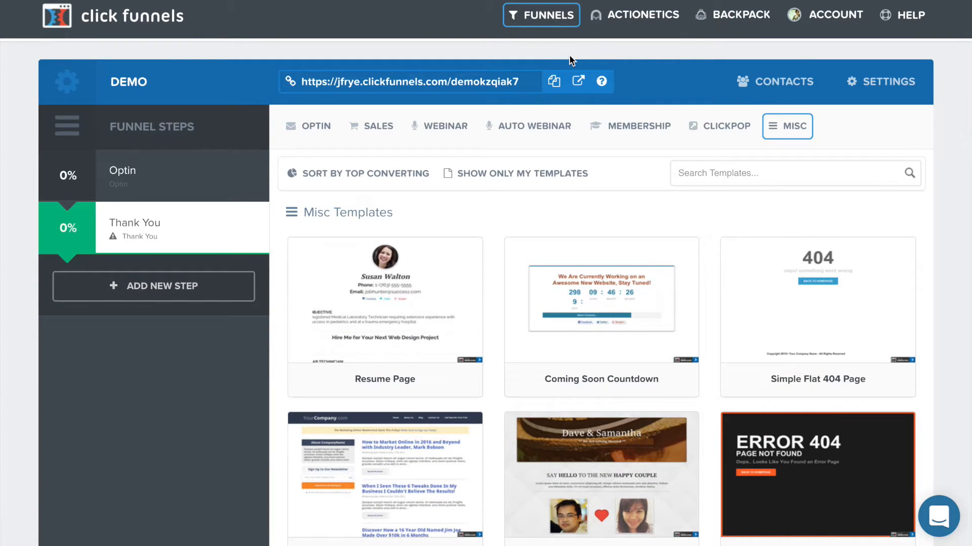
# Step: Open the account's Digital Assets settings and view the form for adding a new digital asset, leaving it without creating one
pyautogui.moveTo(825, 22)
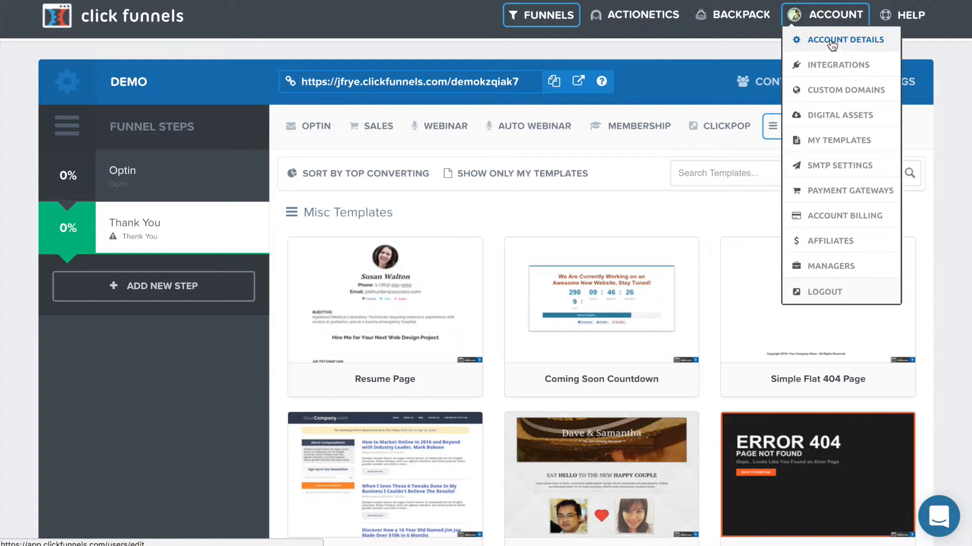
pyautogui.click(816, 115)
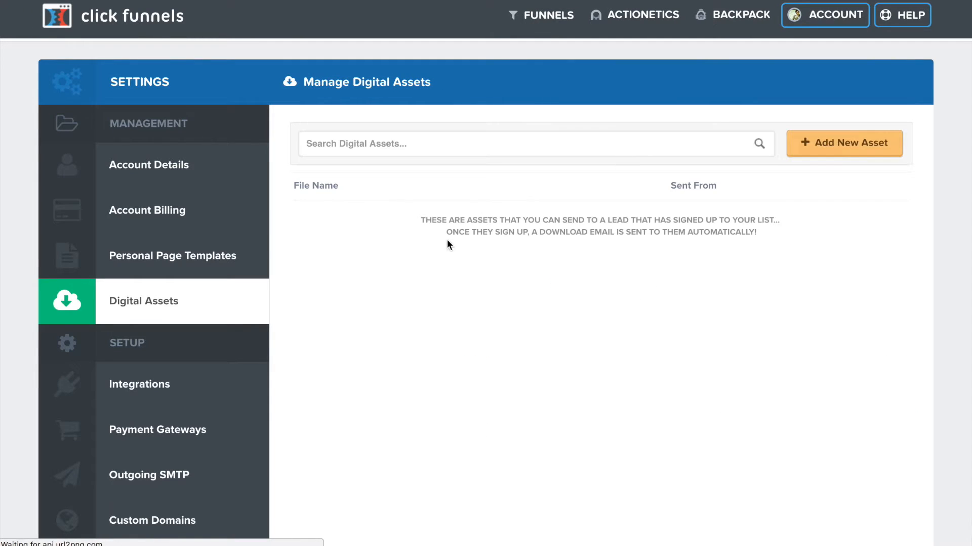
pyautogui.scroll(-3, 356, 291)
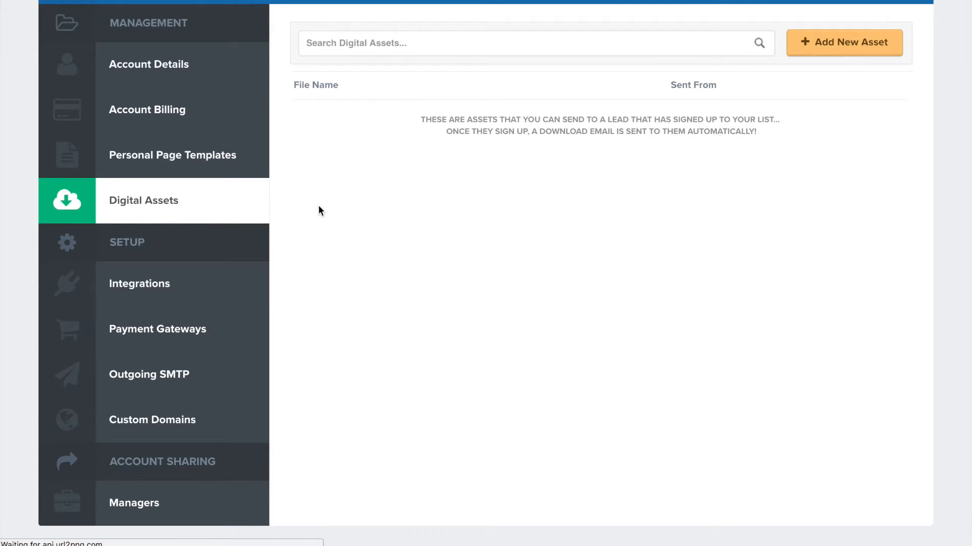
pyautogui.scroll(3, 321, 207)
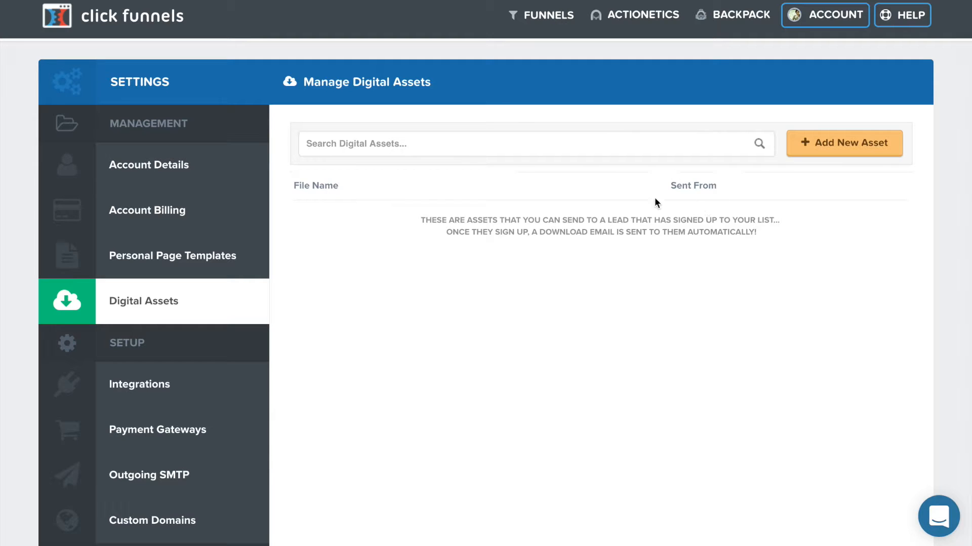
pyautogui.click(841, 146)
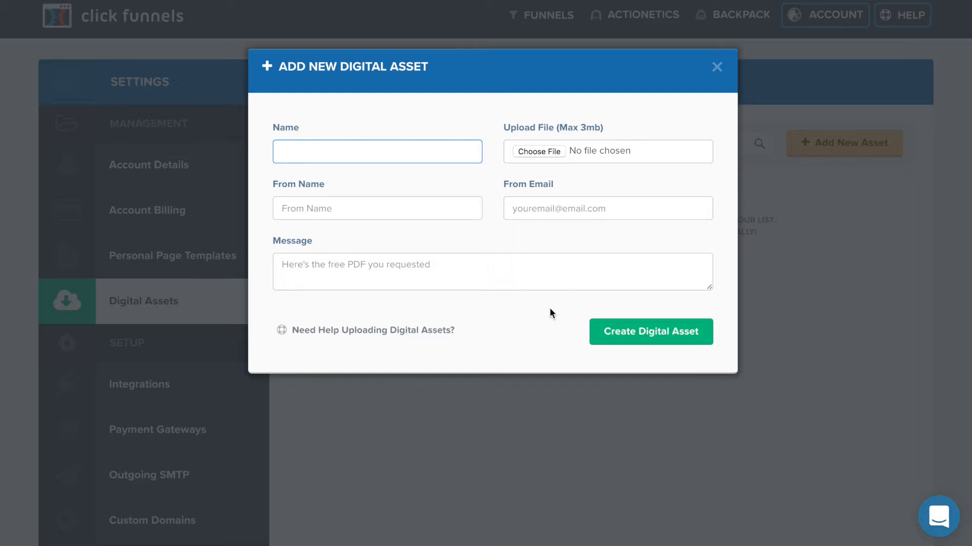
pyautogui.click(716, 66)
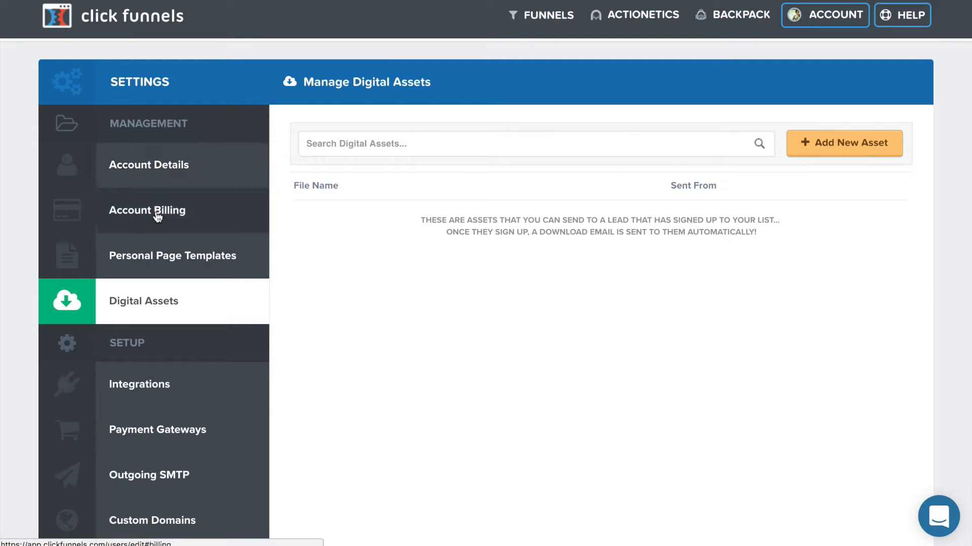
# Step: Review the Management, Setup and Account Sharing sections of the account settings, from Account Details to Managers
pyautogui.scroll(-3, 154, 230)
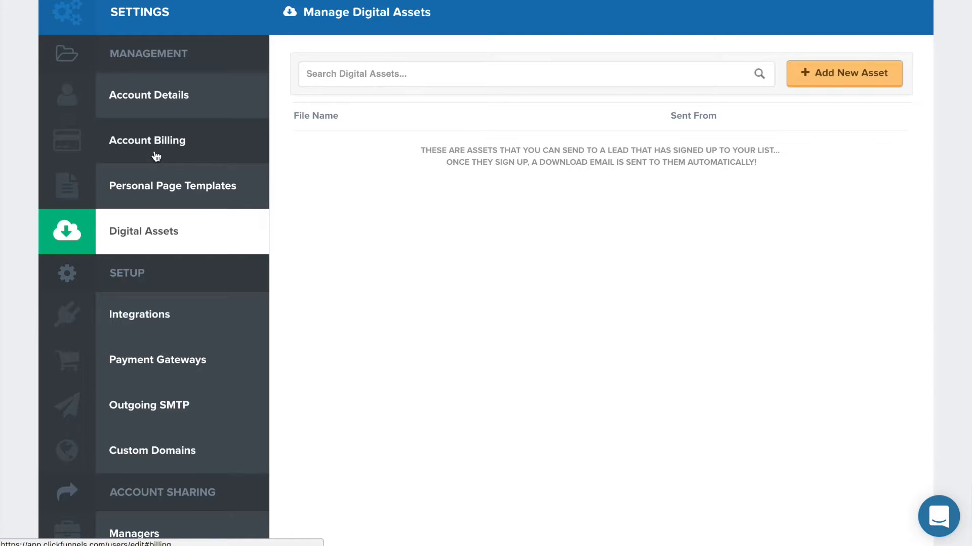
pyautogui.scroll(3, 154, 152)
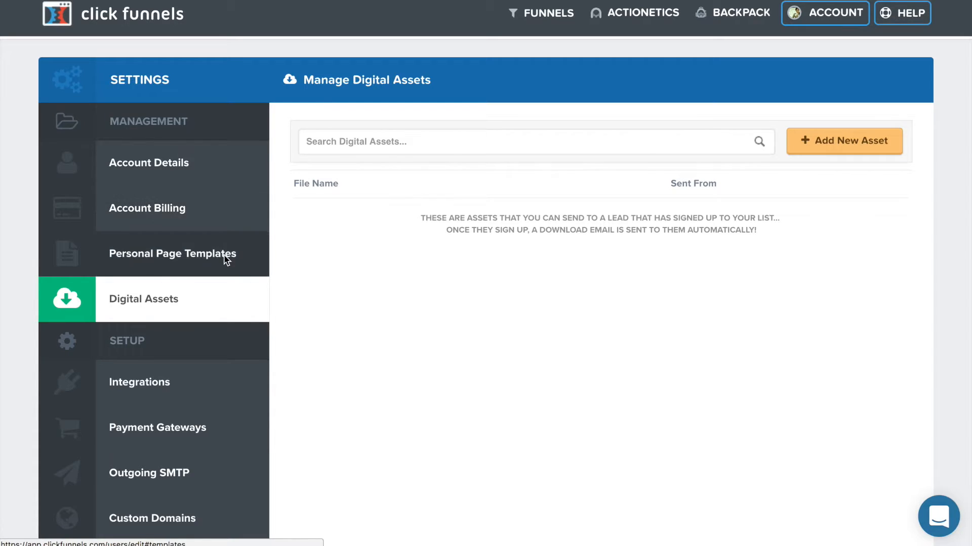
pyautogui.scroll(-5, 224, 256)
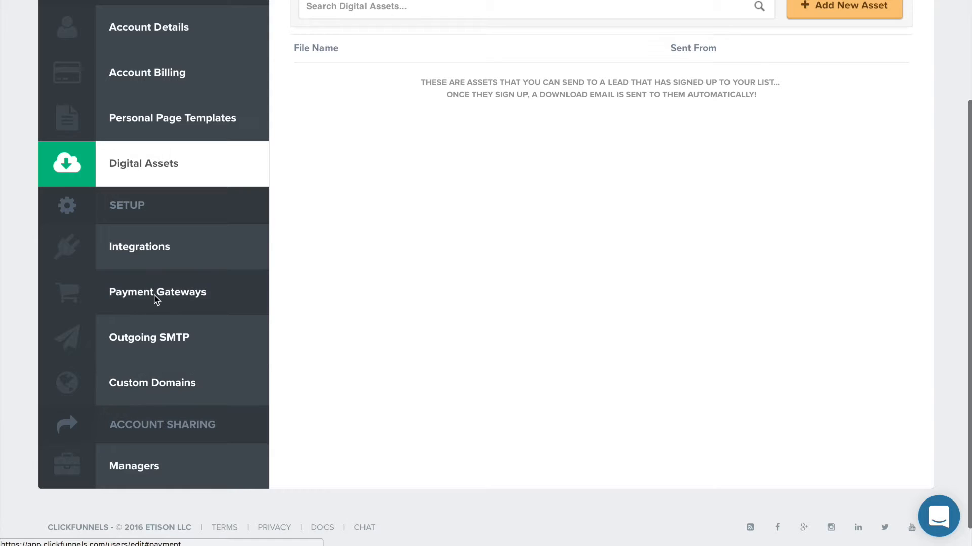
pyautogui.scroll(3, 154, 299)
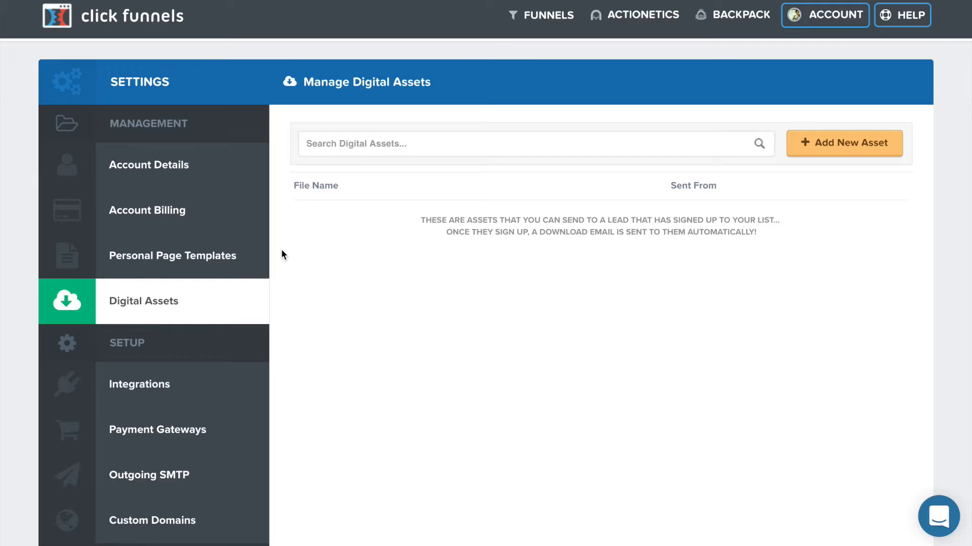
pyautogui.scroll(-3, 282, 254)
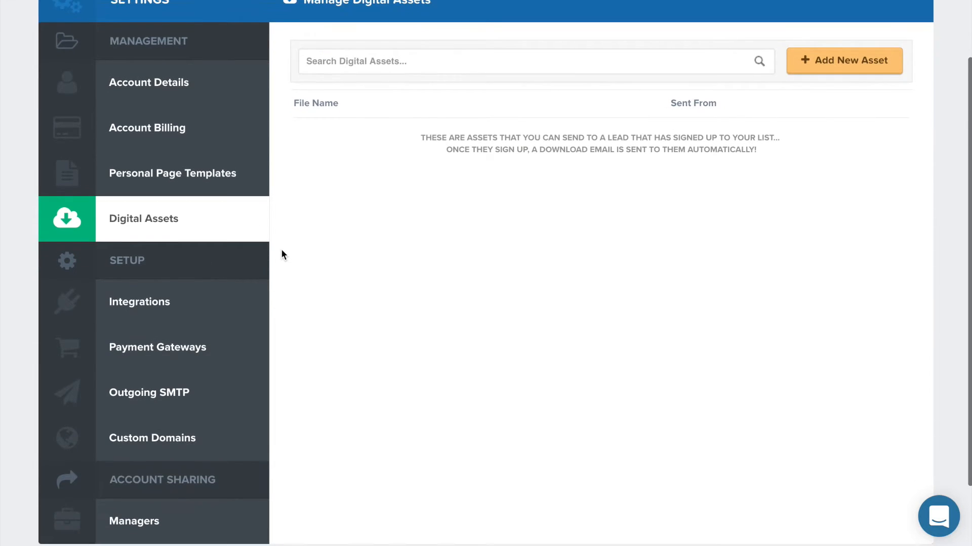
pyautogui.scroll(2, 282, 254)
pyautogui.scroll(1, 281, 254)
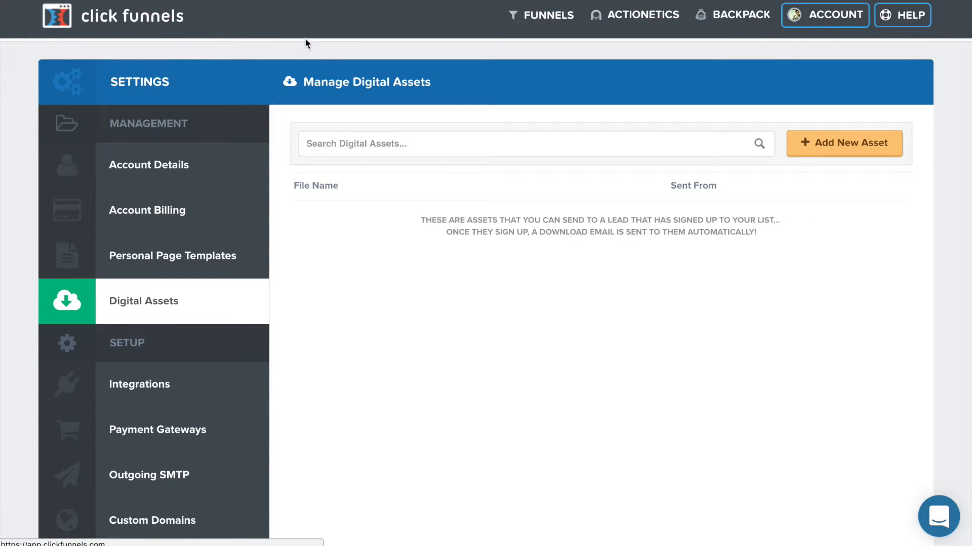
# Step: Return to the funnels overview, open The Kickstart funnel and preview its Optin control page
pyautogui.click(128, 25)
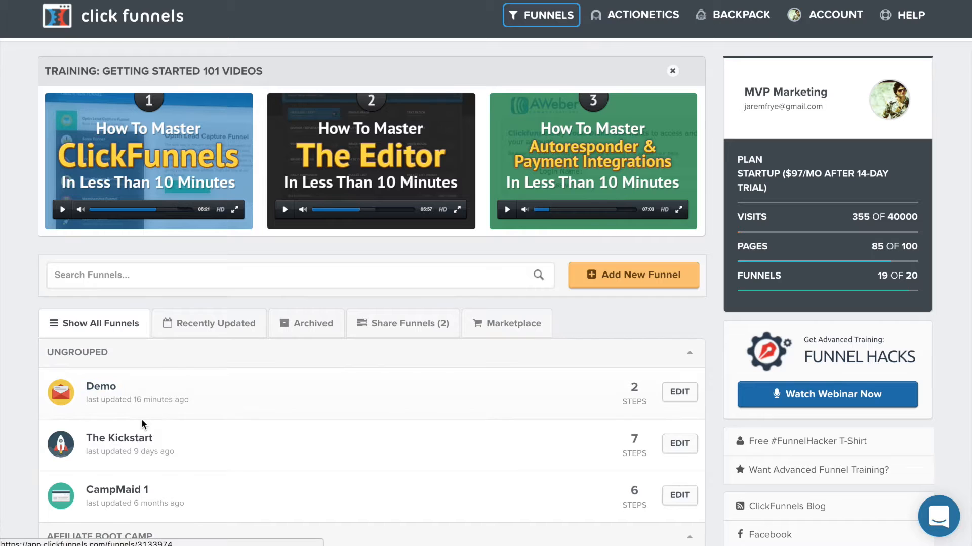
pyautogui.click(125, 444)
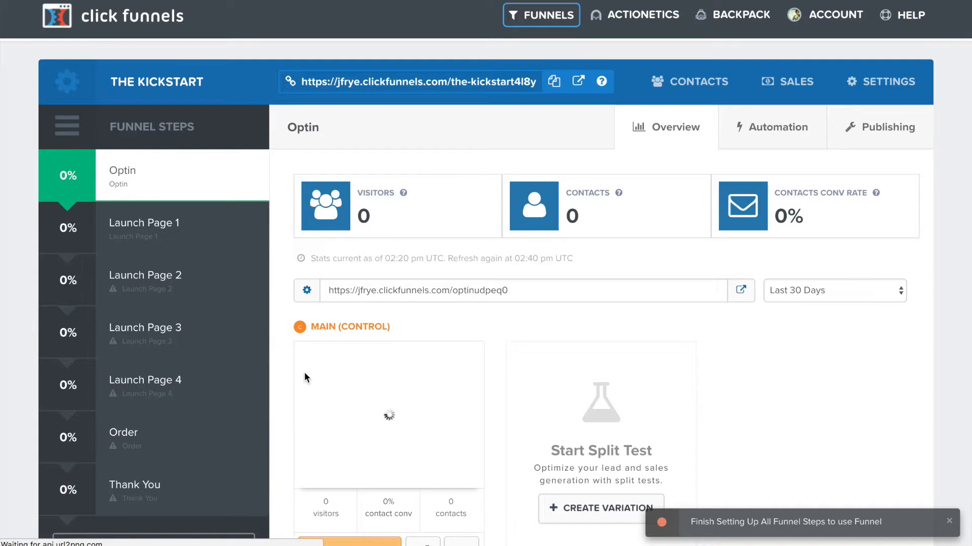
pyautogui.scroll(-3, 304, 372)
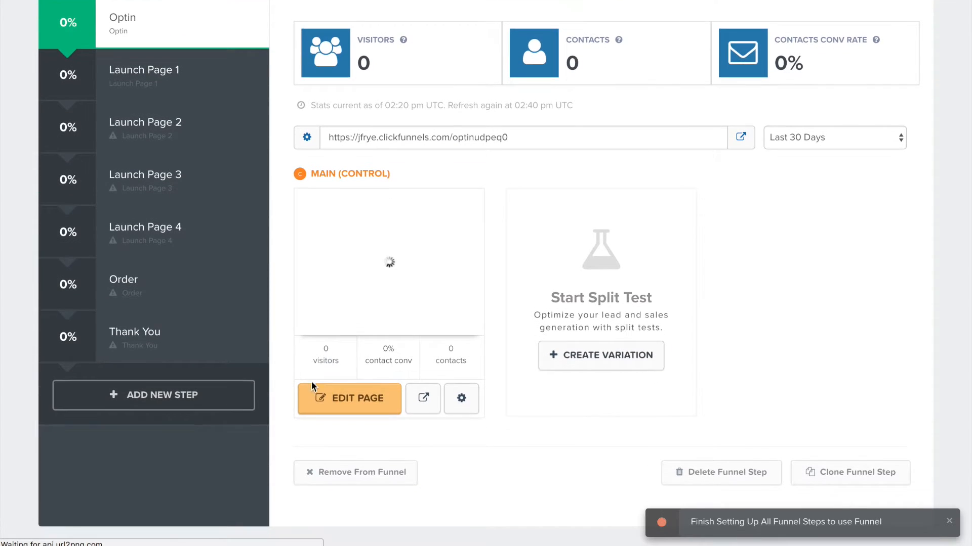
pyautogui.click(425, 398)
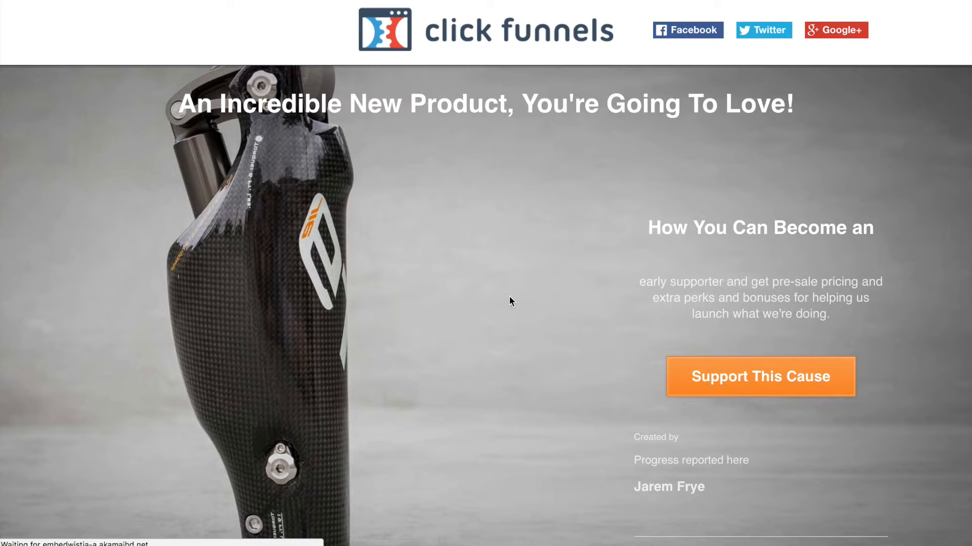
# Step: Examine the live Optin page of The Kickstart, including its product header, countdown timer, project video and pledge options
pyautogui.scroll(-1, 509, 296)
pyautogui.scroll(1, 509, 296)
pyautogui.scroll(-3, 509, 296)
pyautogui.scroll(-8, 509, 296)
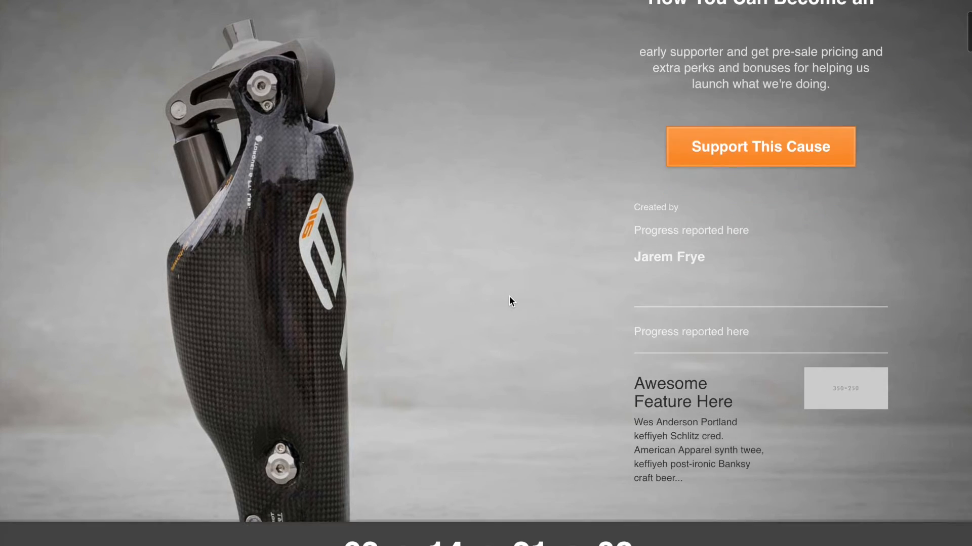
pyautogui.scroll(-8, 509, 296)
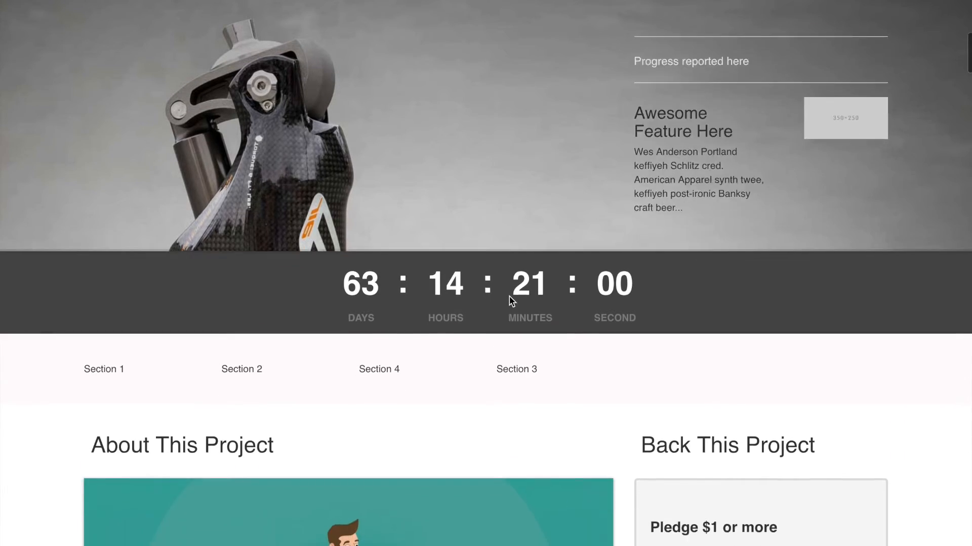
pyautogui.scroll(-5, 509, 296)
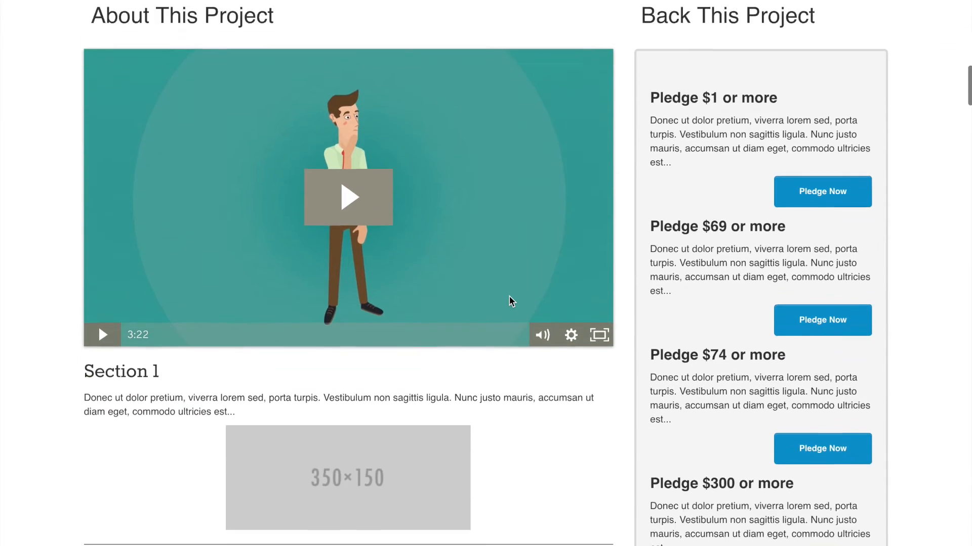
pyautogui.scroll(15, 509, 296)
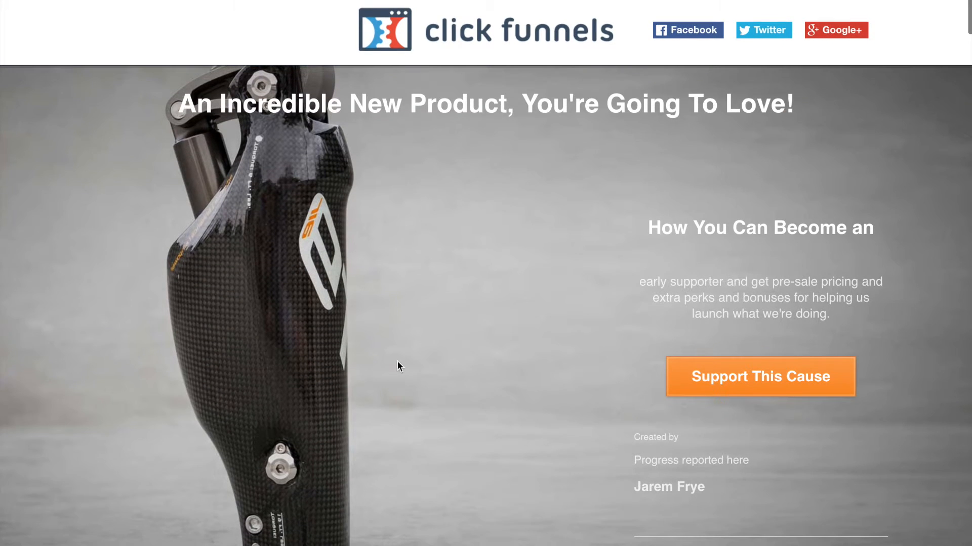
pyautogui.scroll(-10, 411, 368)
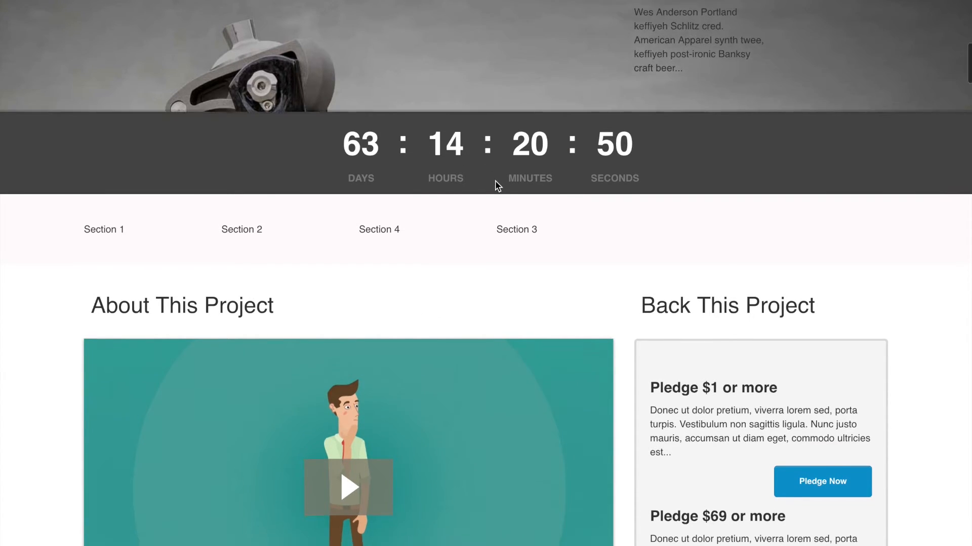
# Step: Examine the rest of the Optin page, from the project sections and comments through the product features and Timeline to the repeated pledge section
pyautogui.scroll(-3, 494, 180)
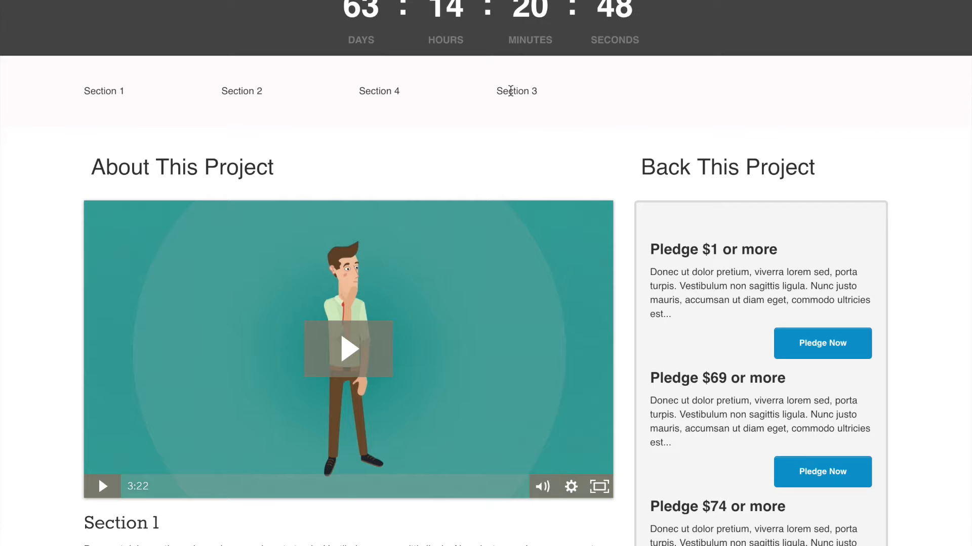
pyautogui.scroll(-2, 529, 172)
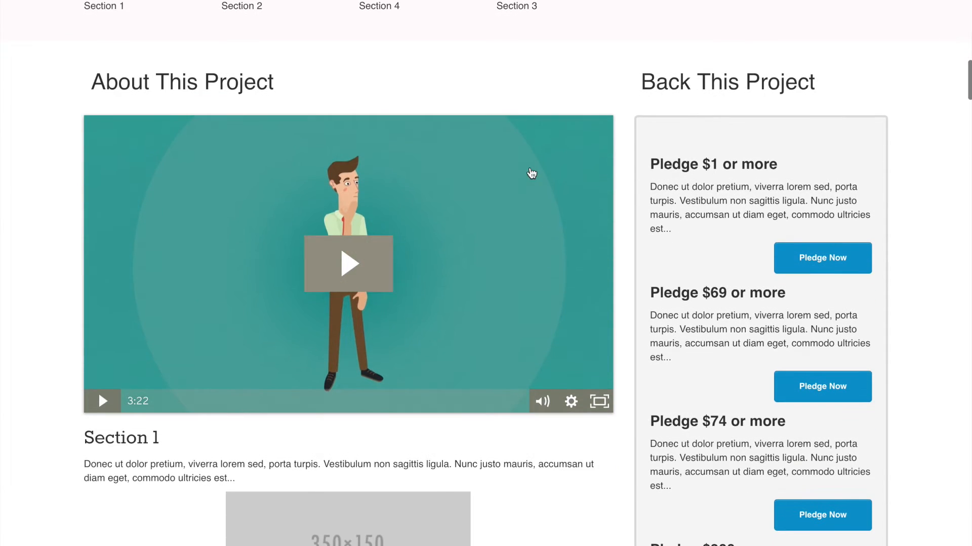
pyautogui.scroll(-3, 462, 275)
pyautogui.scroll(-11, 463, 273)
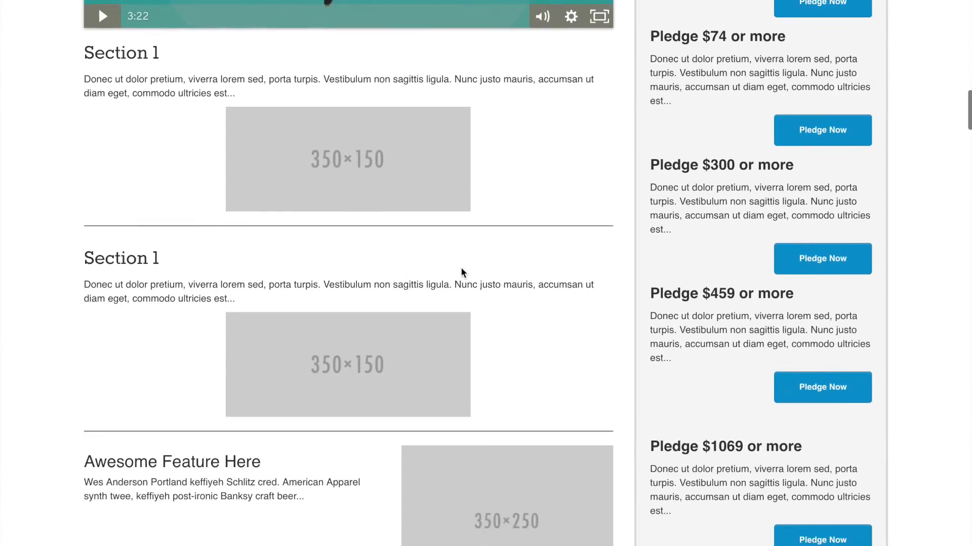
pyautogui.scroll(-7, 452, 422)
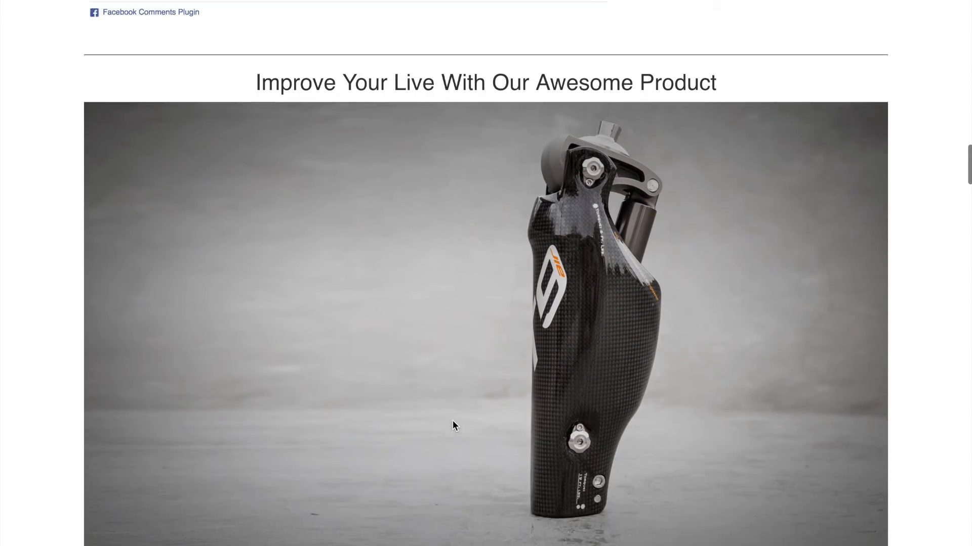
pyautogui.scroll(4, 453, 422)
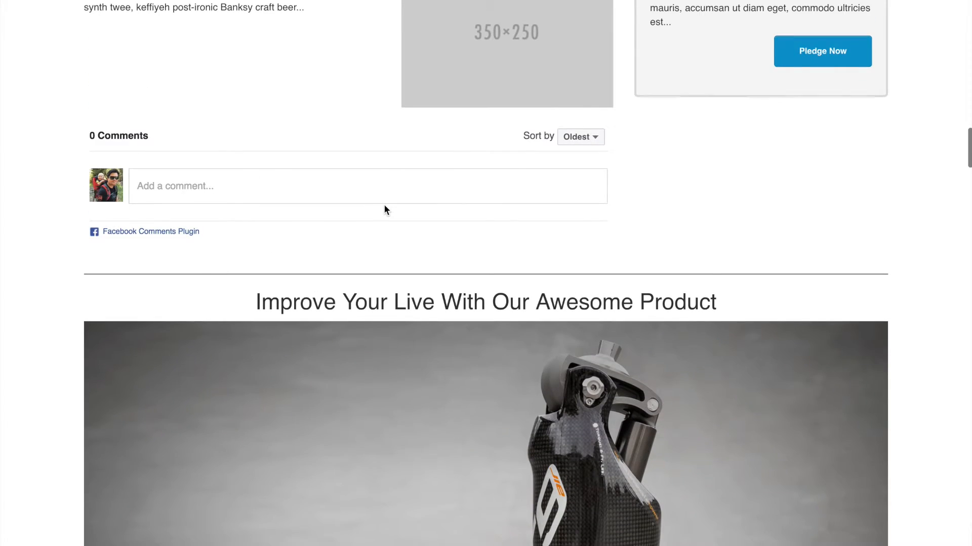
pyautogui.scroll(-9, 383, 204)
pyautogui.scroll(-16, 472, 235)
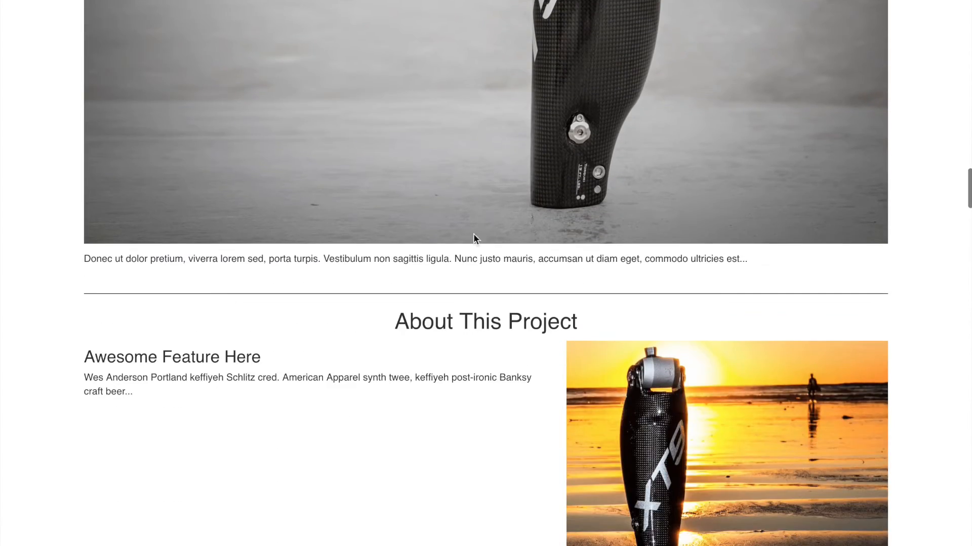
pyautogui.scroll(-16, 472, 237)
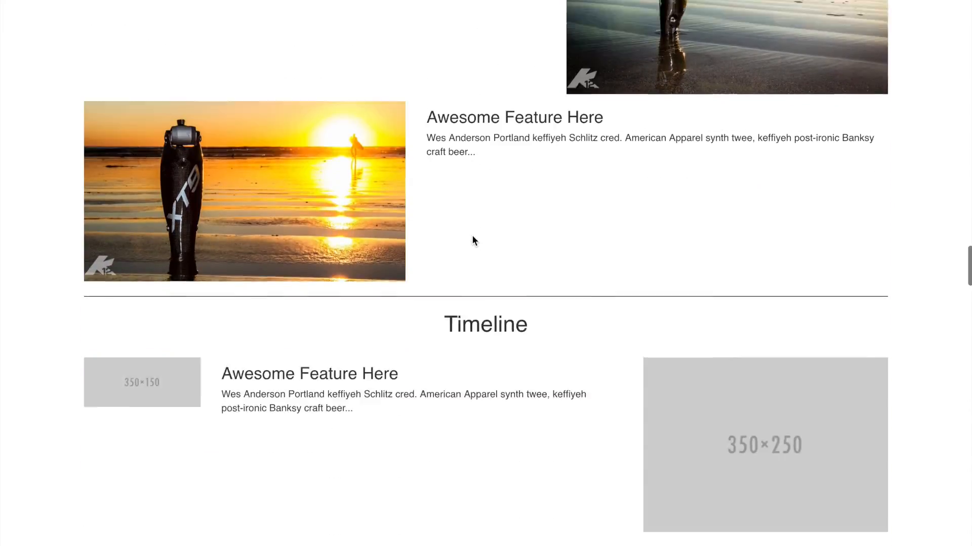
pyautogui.scroll(-20, 472, 238)
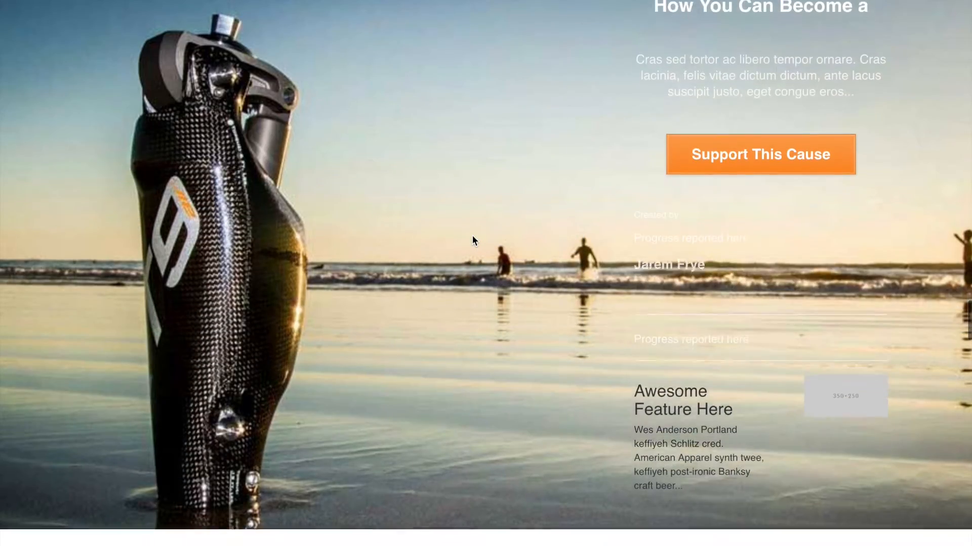
pyautogui.scroll(-10, 474, 242)
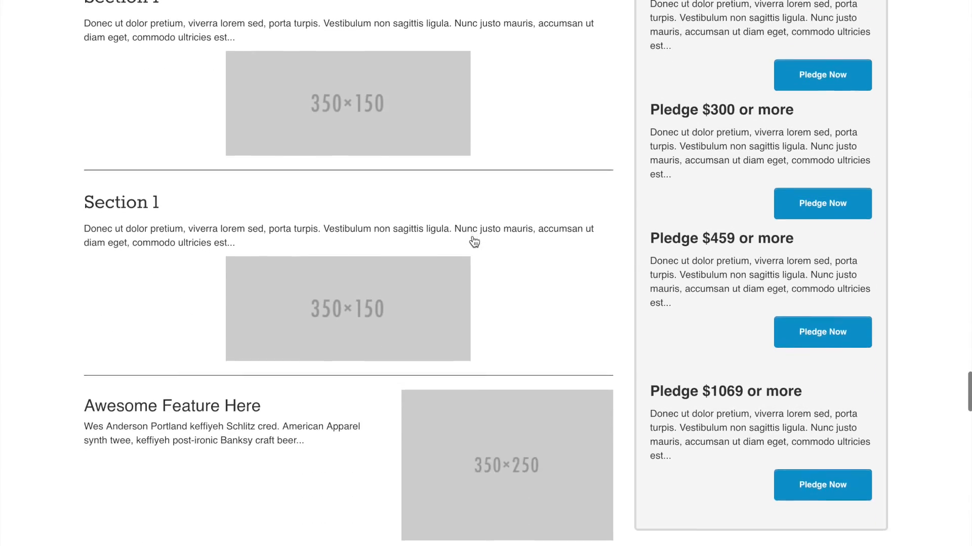
# Step: Look back over the Optin page's Support This Cause banner, feature images and large product image, returning to the project video
pyautogui.scroll(18, 474, 241)
pyautogui.scroll(11, 472, 235)
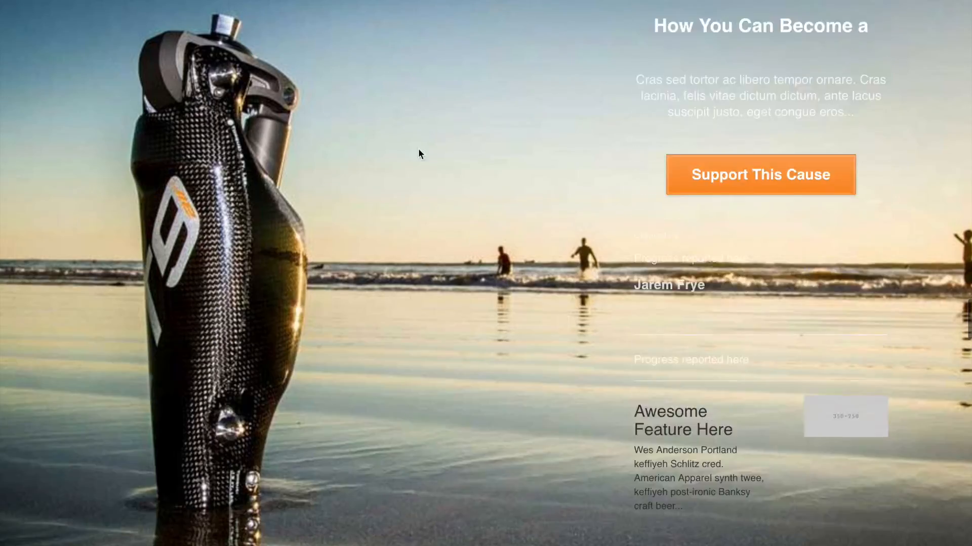
pyautogui.scroll(17, 442, 313)
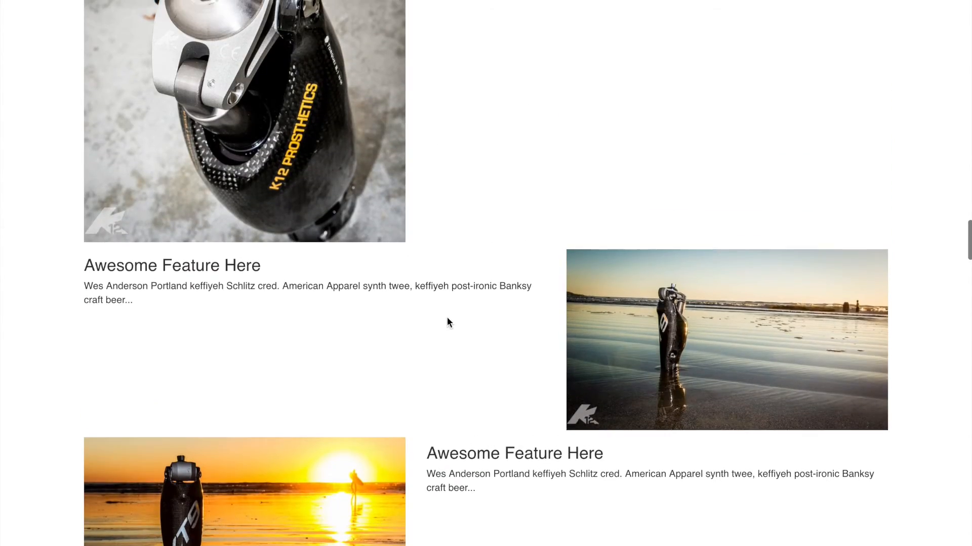
pyautogui.scroll(8, 507, 406)
pyautogui.scroll(9, 509, 411)
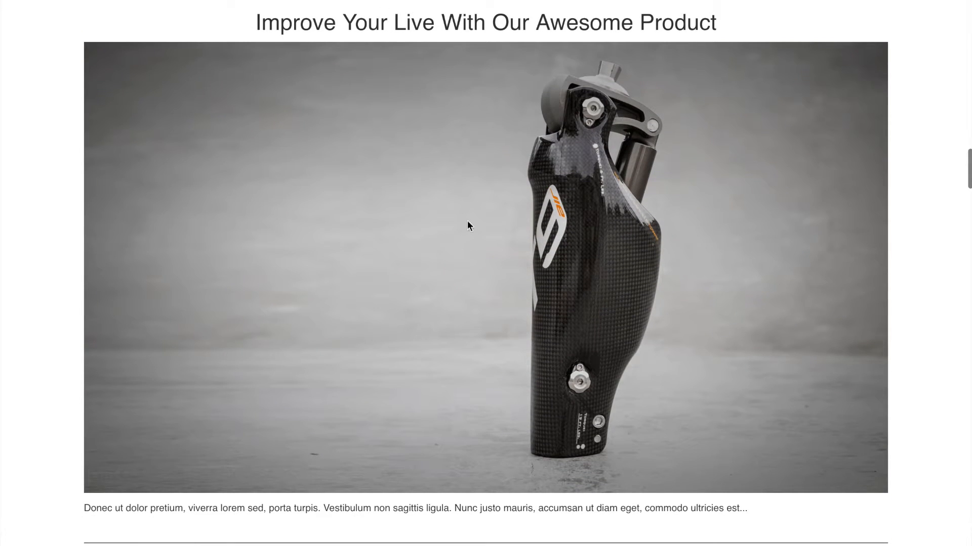
pyautogui.scroll(1, 438, 260)
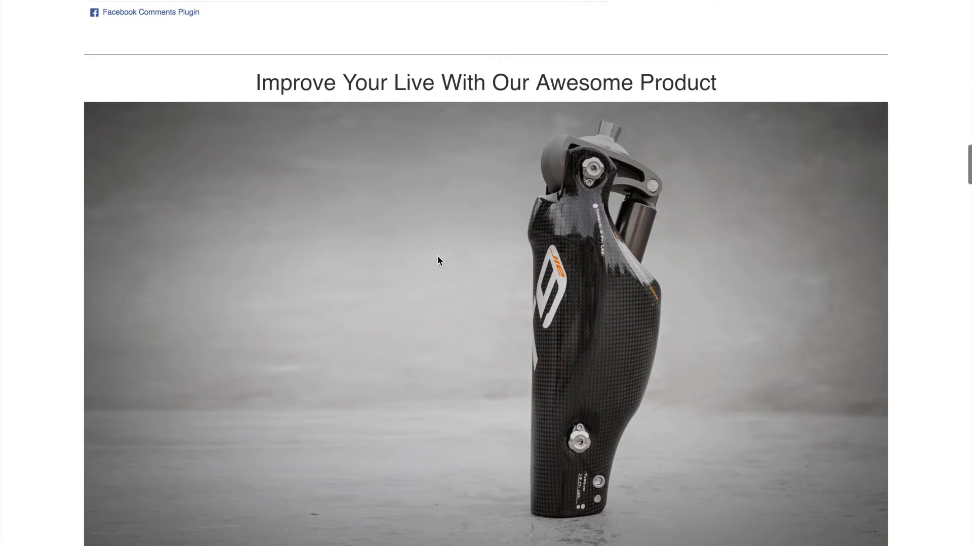
pyautogui.scroll(20, 438, 256)
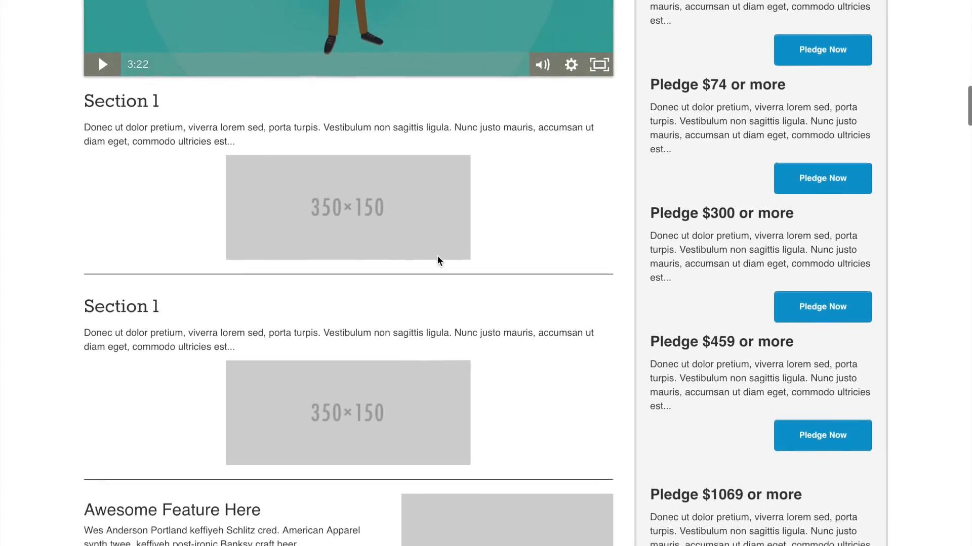
pyautogui.scroll(1, 437, 256)
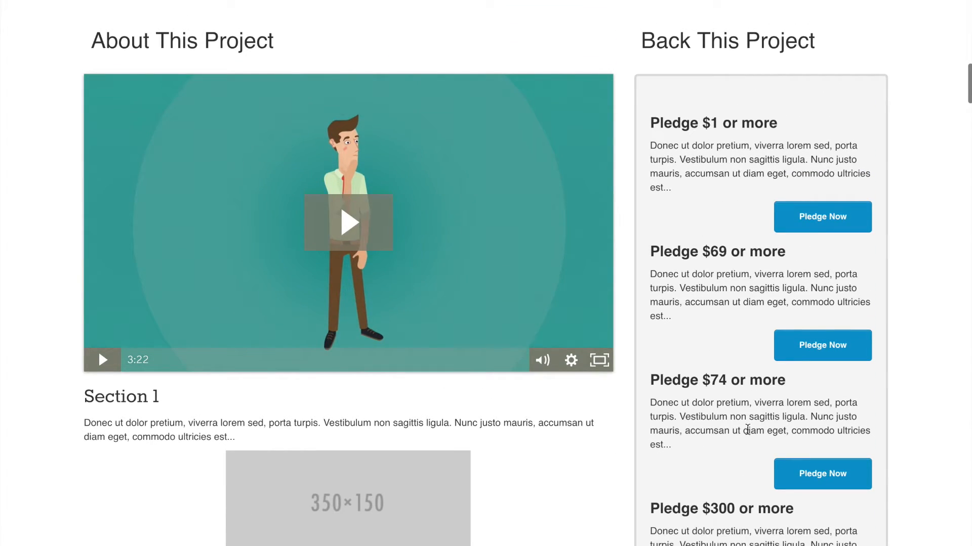
# Step: Review the Back This Project pledge tiers from $1 to $1069, along with the product header and Facebook comments area
pyautogui.scroll(-10, 747, 442)
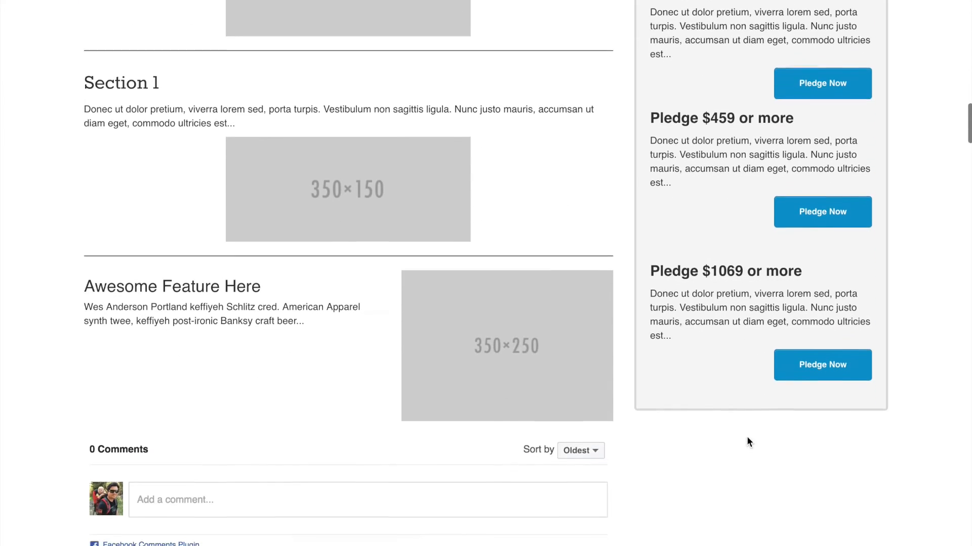
pyautogui.scroll(-13, 748, 441)
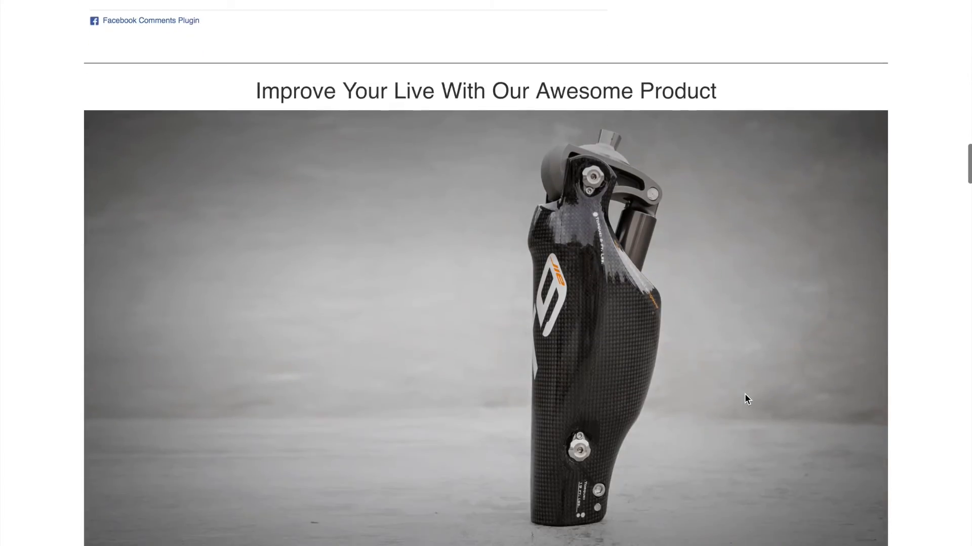
pyautogui.scroll(20, 745, 394)
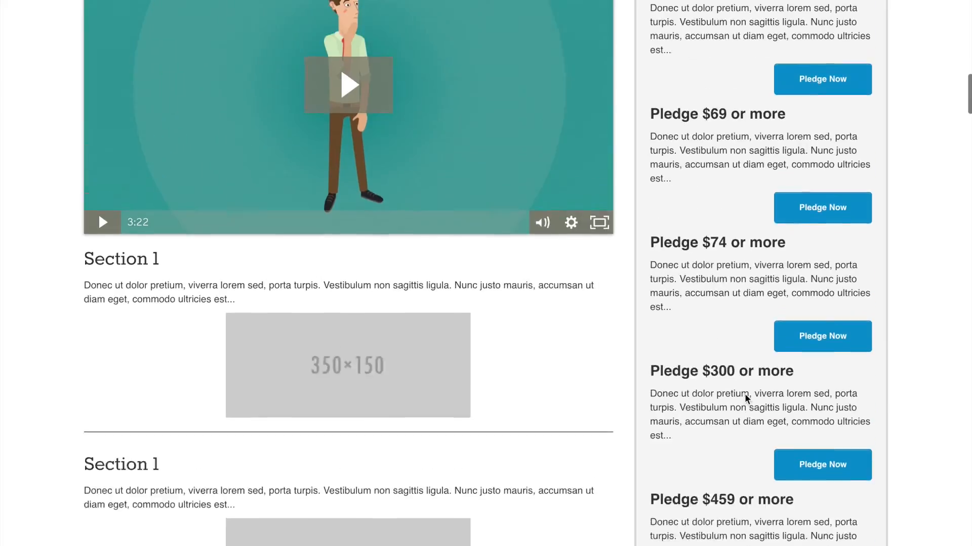
pyautogui.scroll(5, 745, 394)
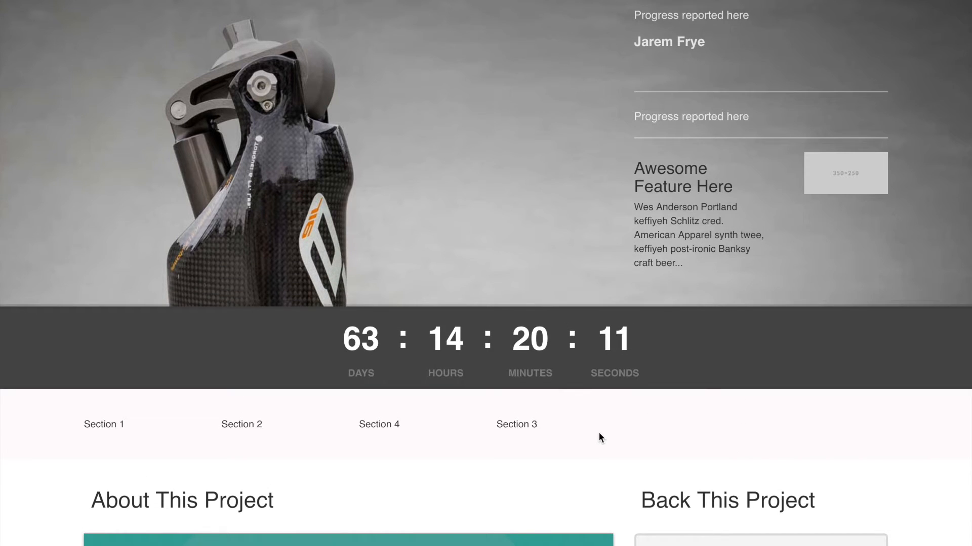
pyautogui.scroll(8, 599, 433)
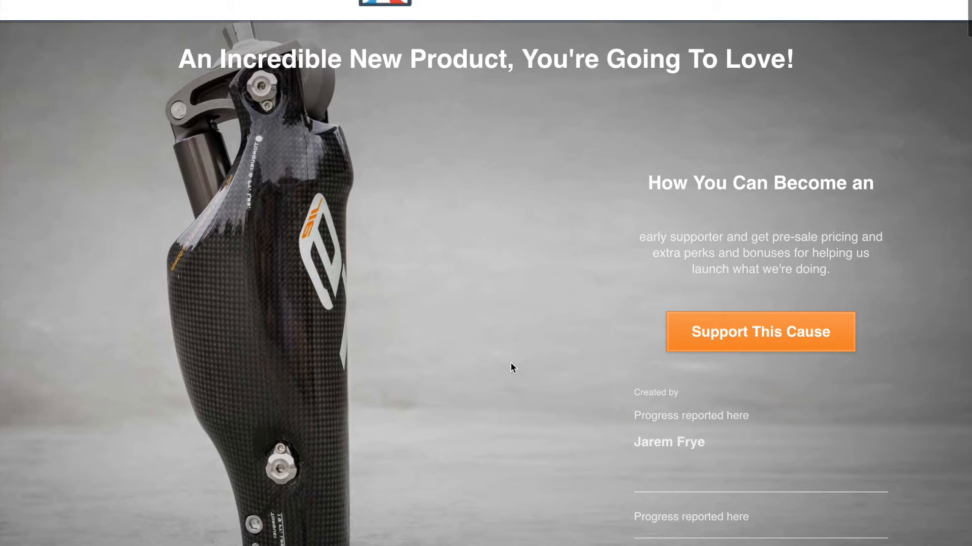
pyautogui.scroll(-19, 511, 366)
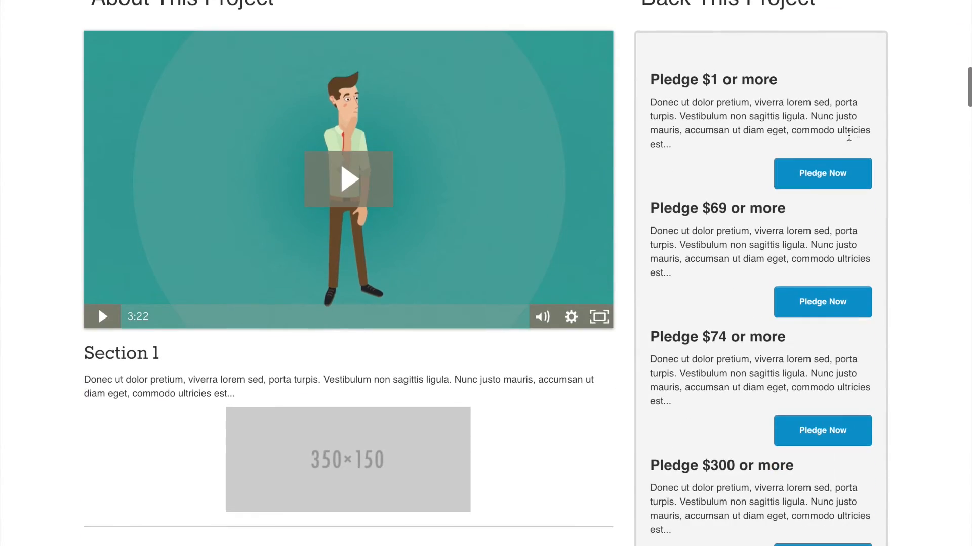
pyautogui.scroll(-5, 806, 300)
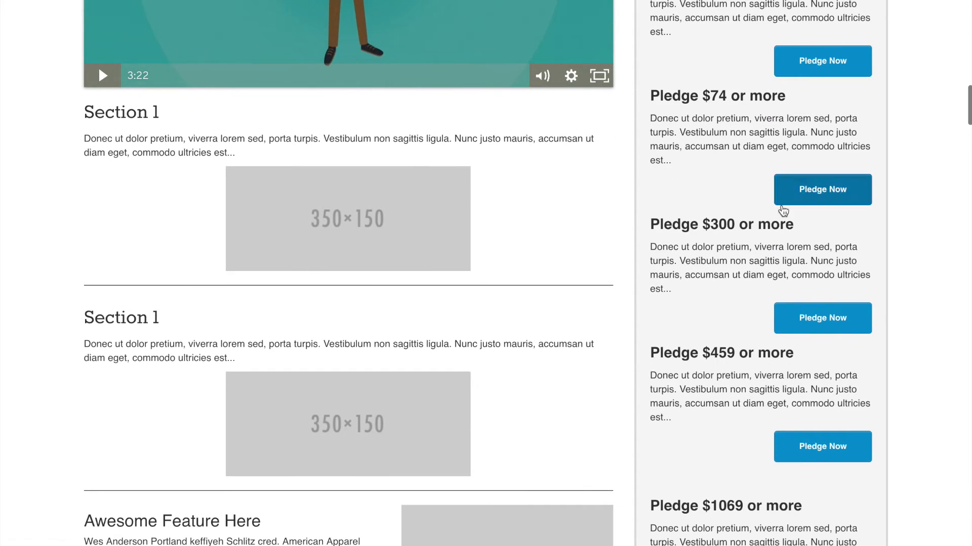
pyautogui.scroll(-5, 769, 369)
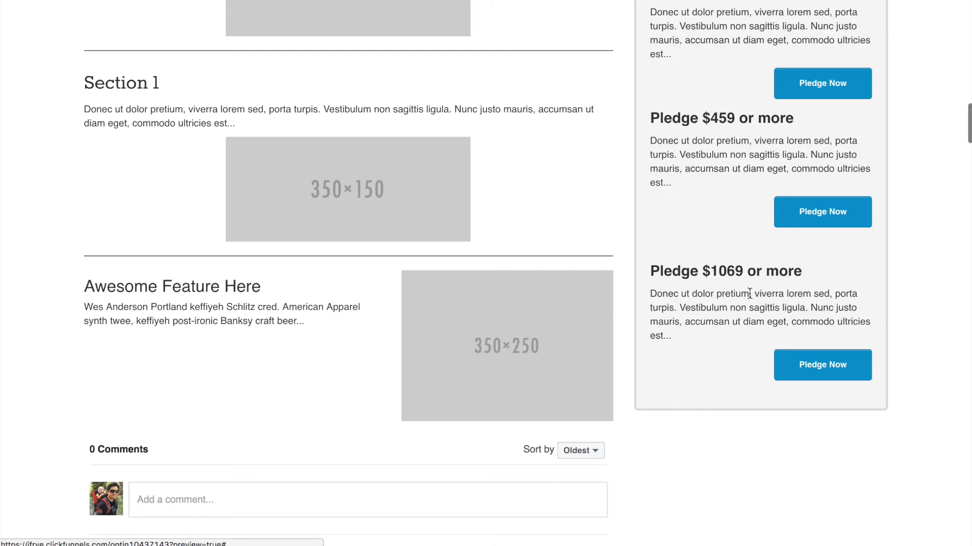
pyautogui.scroll(7, 722, 134)
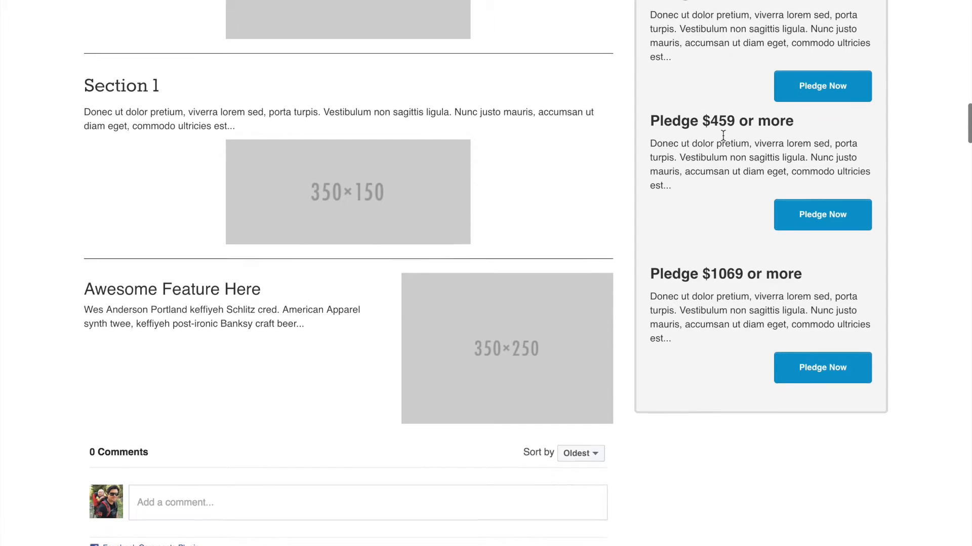
pyautogui.scroll(-15, 722, 134)
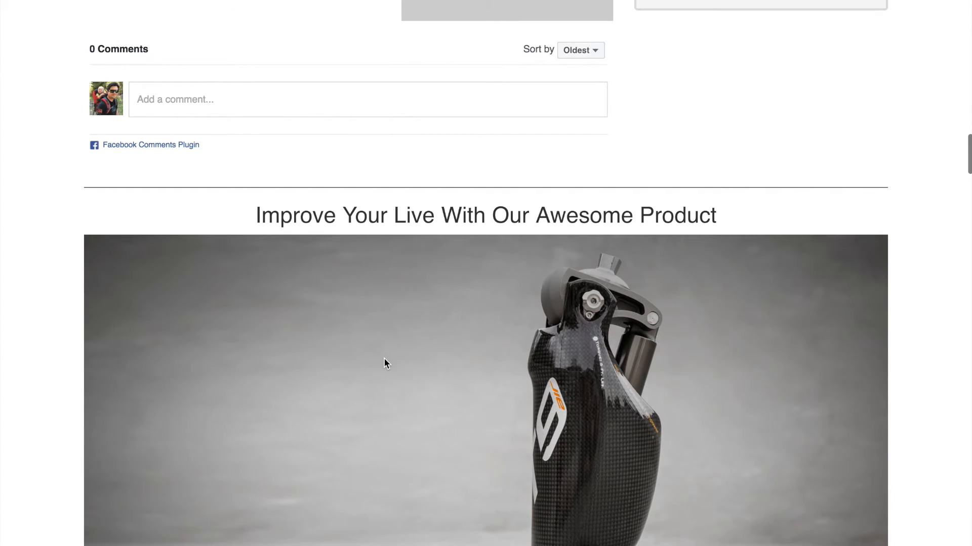
pyautogui.scroll(20, 385, 363)
# Step: Return to The Kickstart funnel's overview and review its funnel steps from Optin through the launch pages to Thank You
pyautogui.scroll(1, 384, 363)
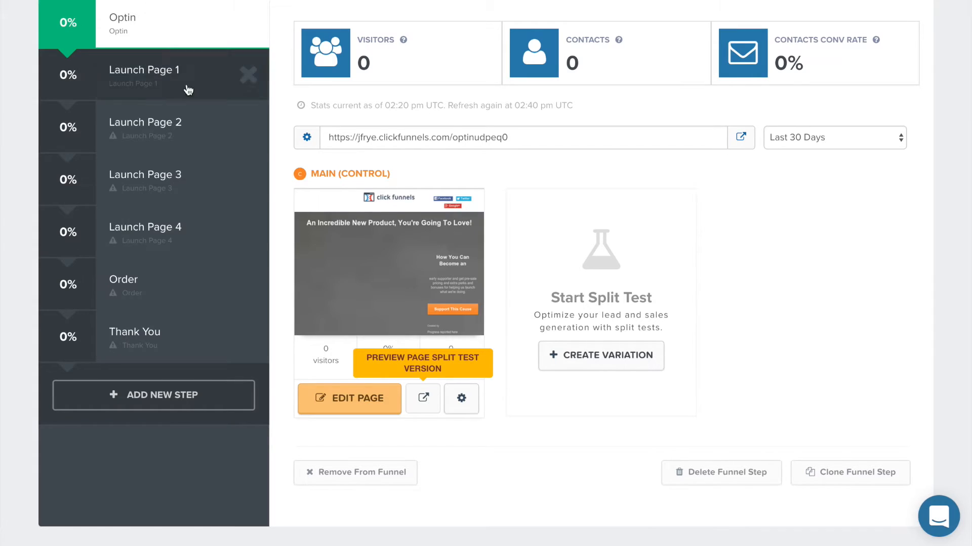
pyautogui.moveTo(255, 175)
pyautogui.scroll(3, 249, 126)
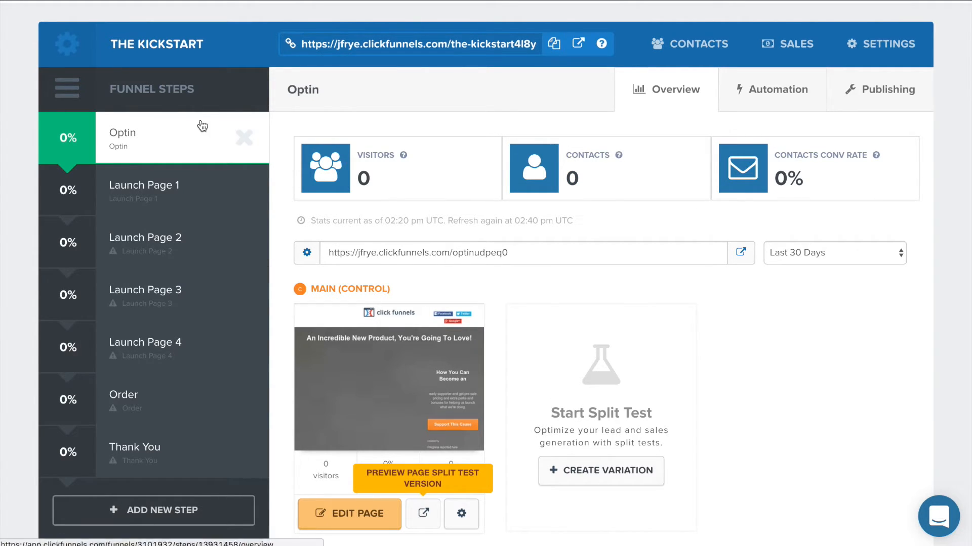
pyautogui.scroll(1, 157, 109)
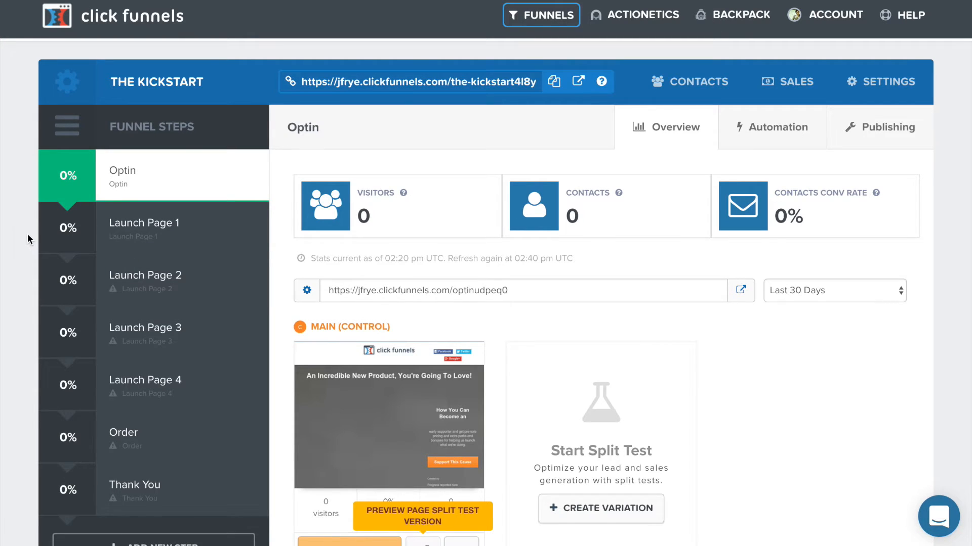
pyautogui.scroll(-3, 27, 234)
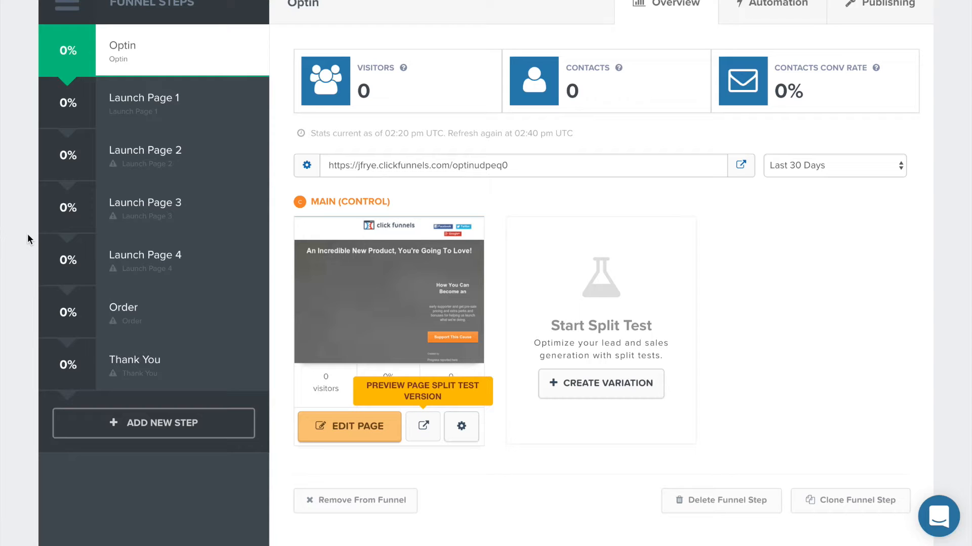
pyautogui.scroll(3, 27, 233)
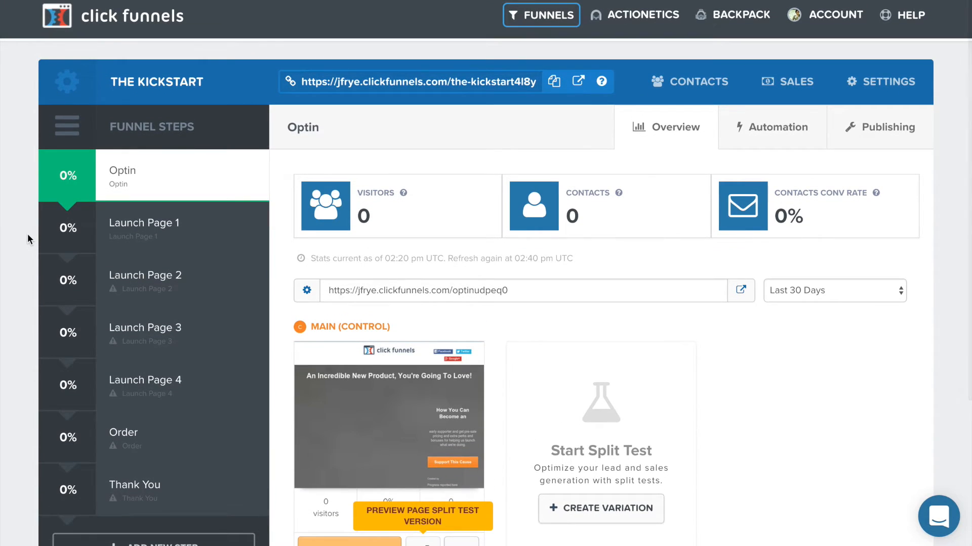
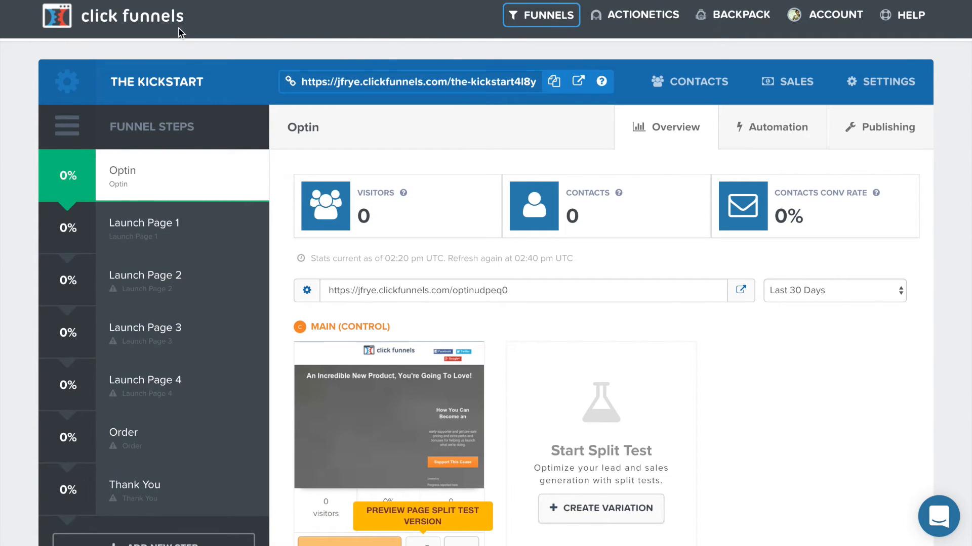
# Step: Open the list of all funnels and look through its groups, including Ungrouped, Affiliate Boot Camp, Shared Funnels, MMF and Giveaway
pyautogui.moveTo(536, 15)
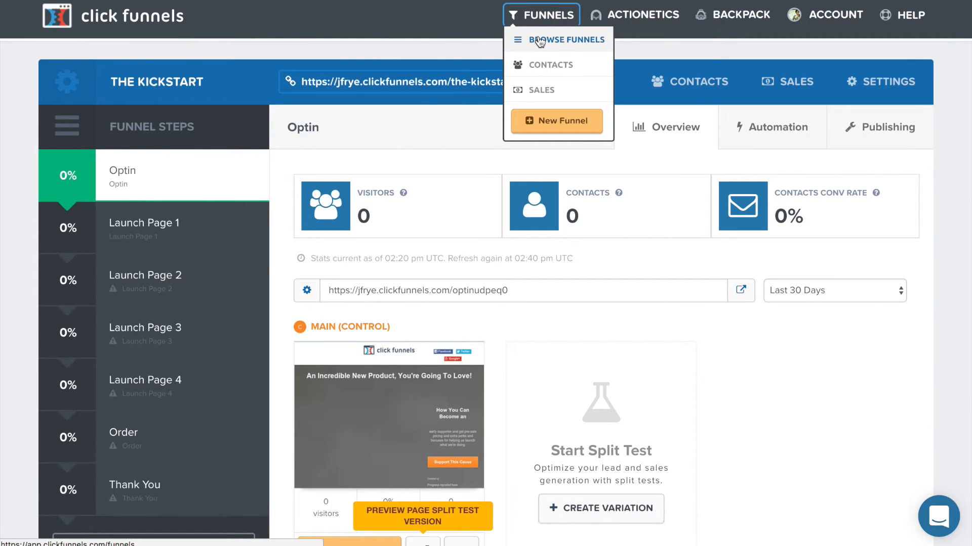
pyautogui.click(540, 41)
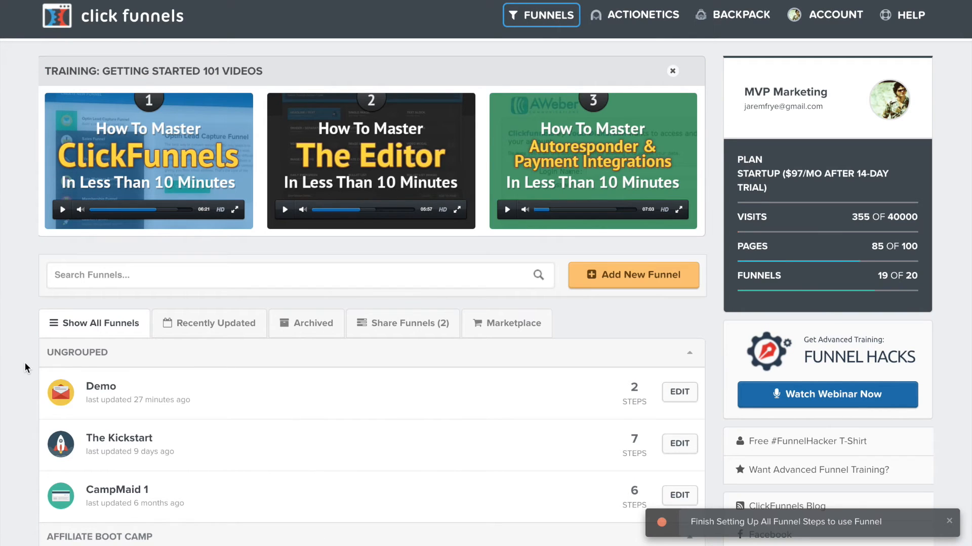
pyautogui.scroll(-7, 24, 362)
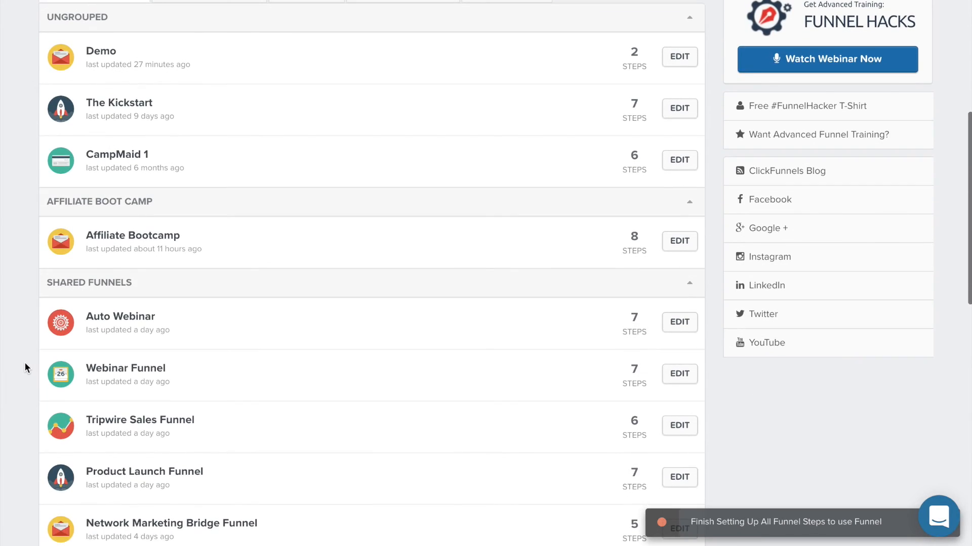
pyautogui.scroll(7, 24, 362)
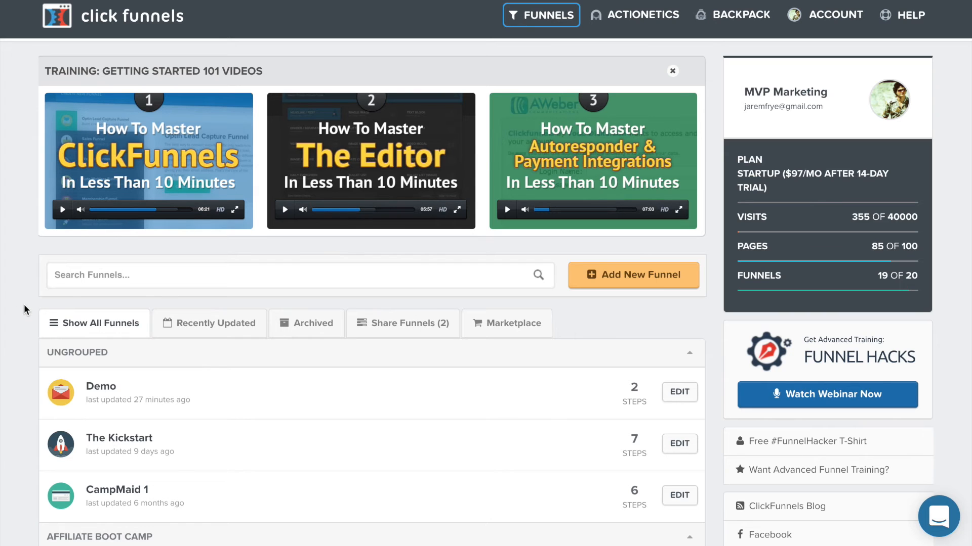
pyautogui.scroll(-1, 24, 305)
pyautogui.scroll(1, 23, 305)
pyautogui.scroll(-15, 25, 305)
pyautogui.scroll(15, 23, 305)
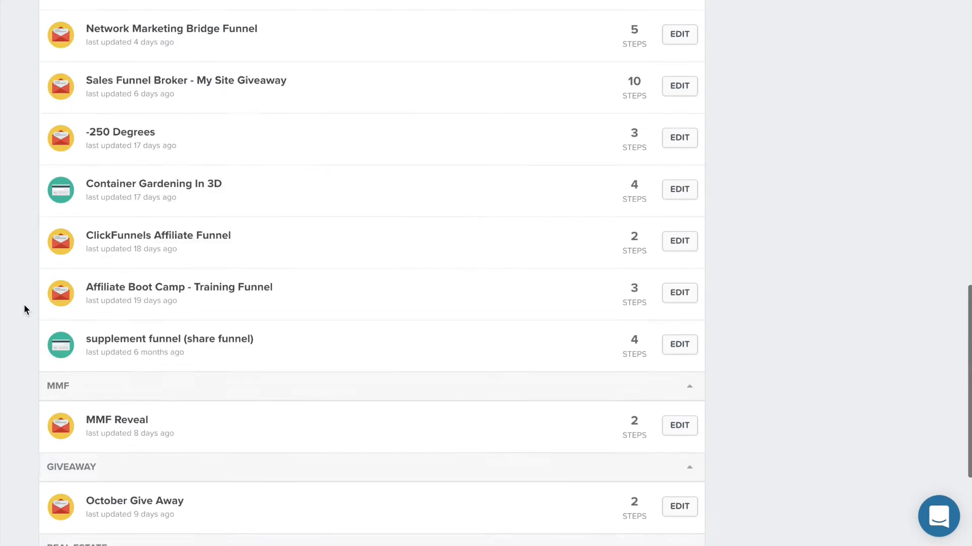